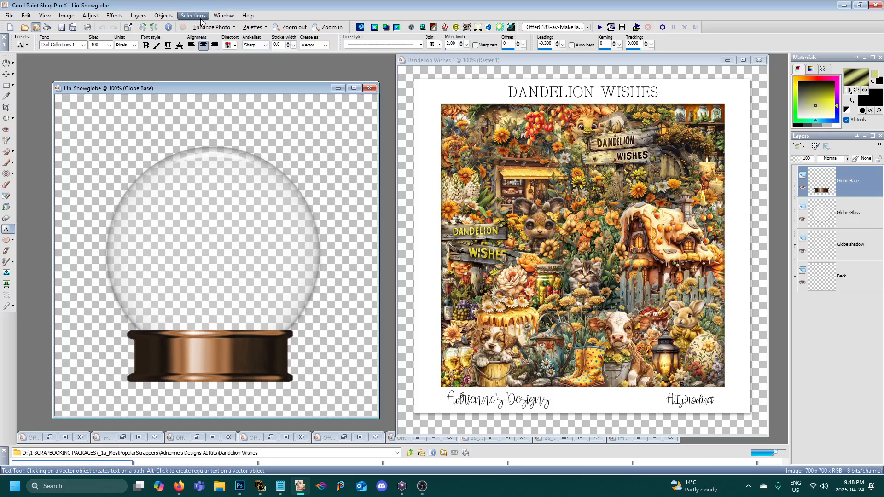
{"action": "left_click", "coordinate": [200, 18]}
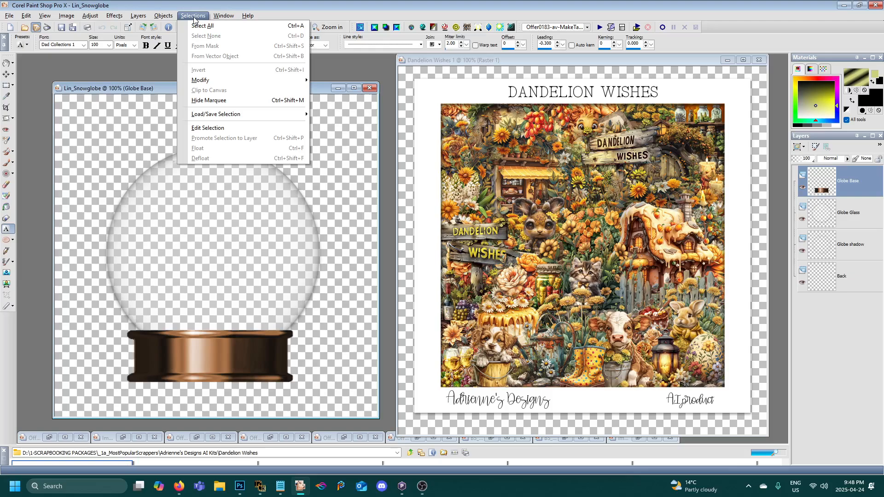
{"action": "left_click", "coordinate": [491, 60]}
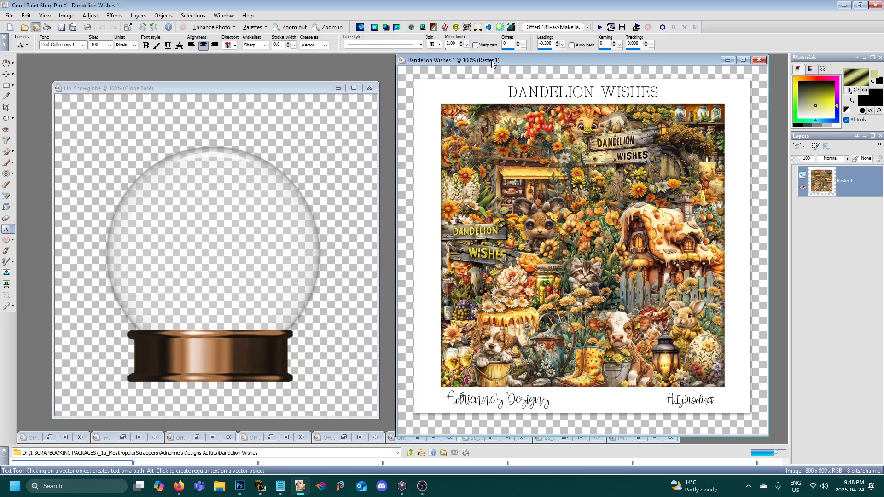
{"action": "left_click_drag", "start_coordinate": [491, 60], "coordinate": [489, 60]}
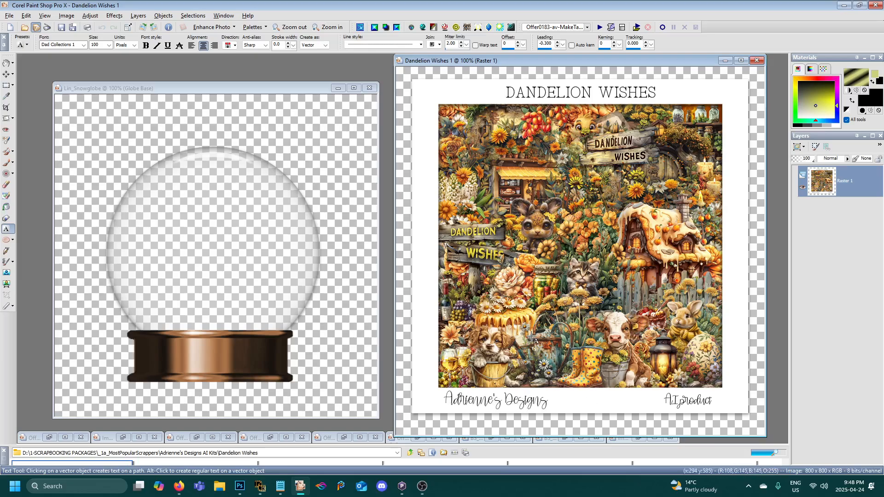
{"action": "left_click_drag", "start_coordinate": [212, 87], "coordinate": [201, 87]}
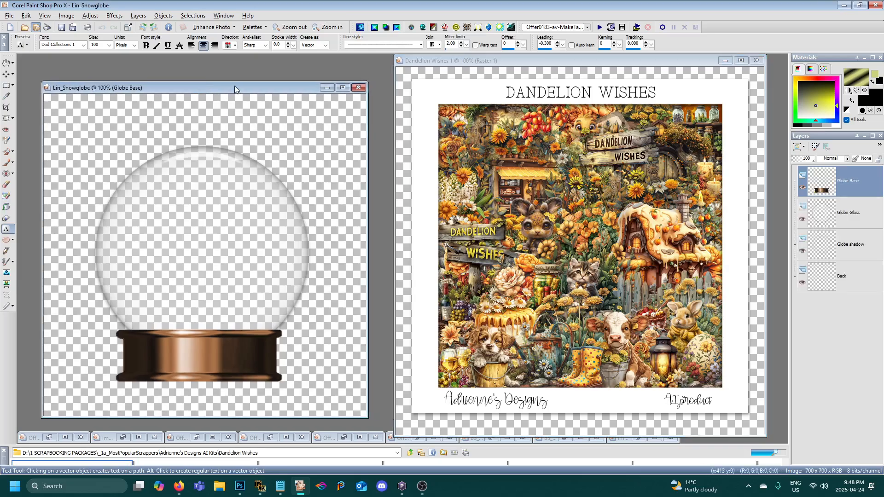
{"action": "left_click_drag", "start_coordinate": [235, 86], "coordinate": [241, 84]}
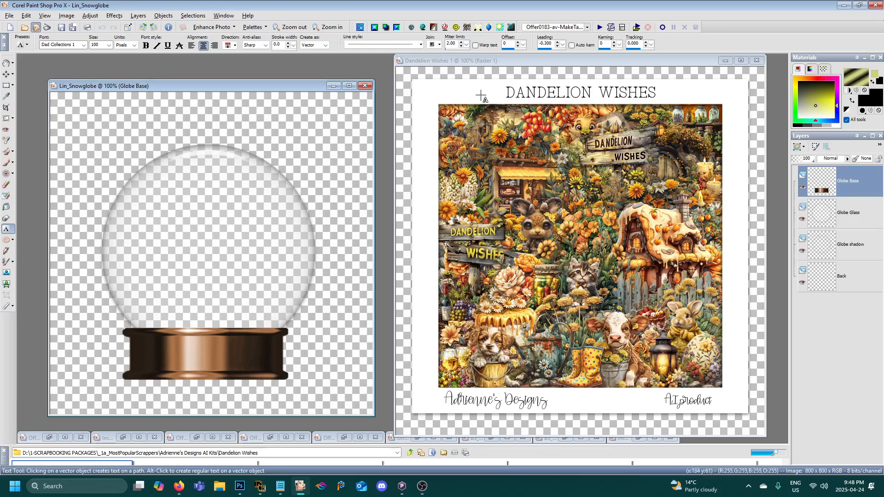
- Close the Dandelion Wishes 1 preview image and move the Lin_Snowglobe image to the middle of the workspace
{"action": "left_click_drag", "start_coordinate": [458, 59], "coordinate": [455, 61]}
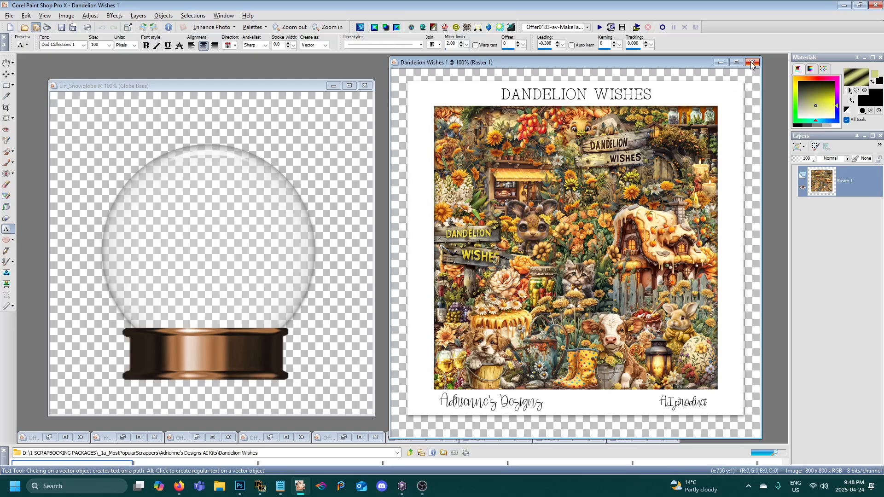
{"action": "left_click", "coordinate": [752, 64]}
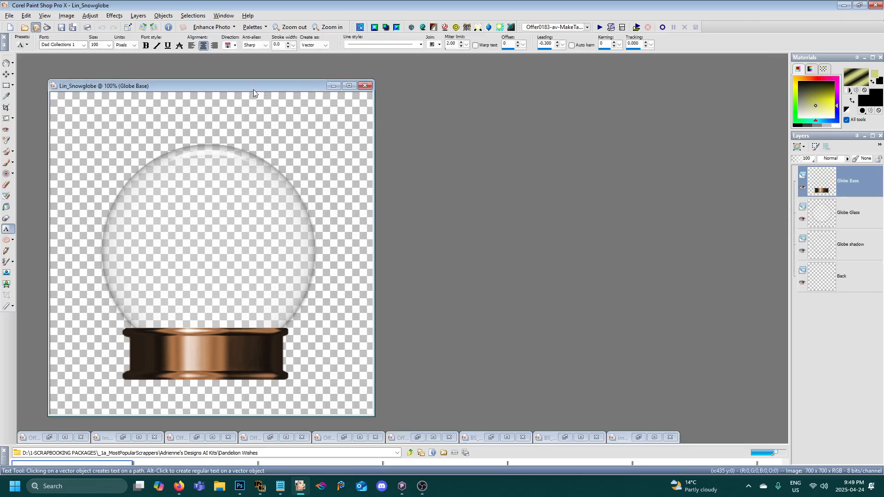
{"action": "left_click_drag", "start_coordinate": [254, 88], "coordinate": [416, 79]}
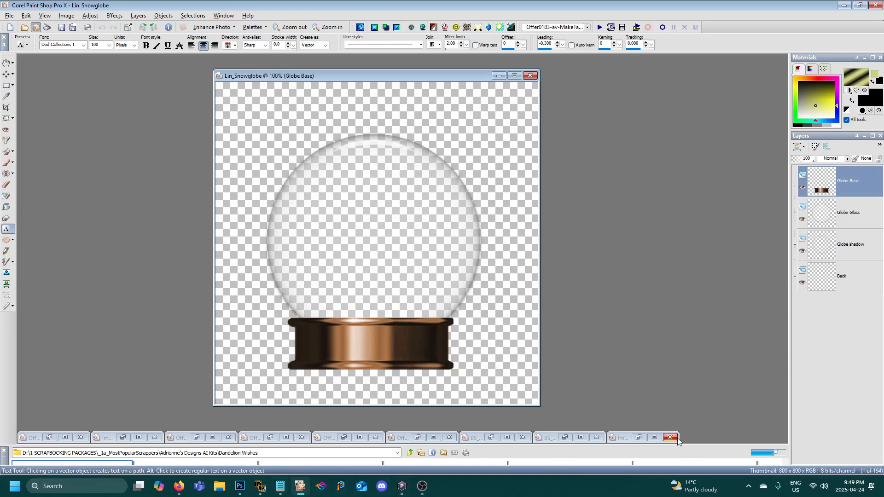
- Enlarge the file browser and open the daisy meadow background, Dandelion Wishes Paper (4), from the Dandelion Wishes folder
{"action": "left_click_drag", "start_coordinate": [708, 443], "coordinate": [675, 312]}
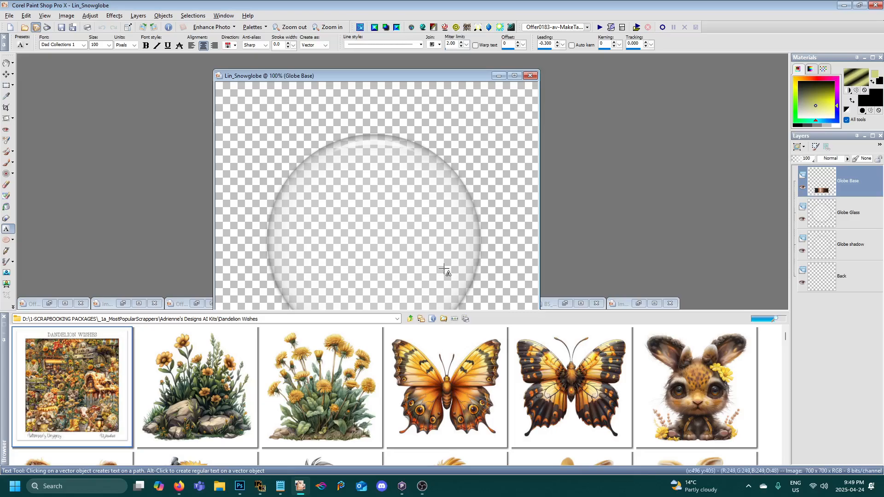
{"action": "scroll", "coordinate": [402, 377], "scroll_direction": "down", "scroll_amount": 5}
{"action": "scroll", "coordinate": [403, 382], "scroll_direction": "down", "scroll_amount": 8}
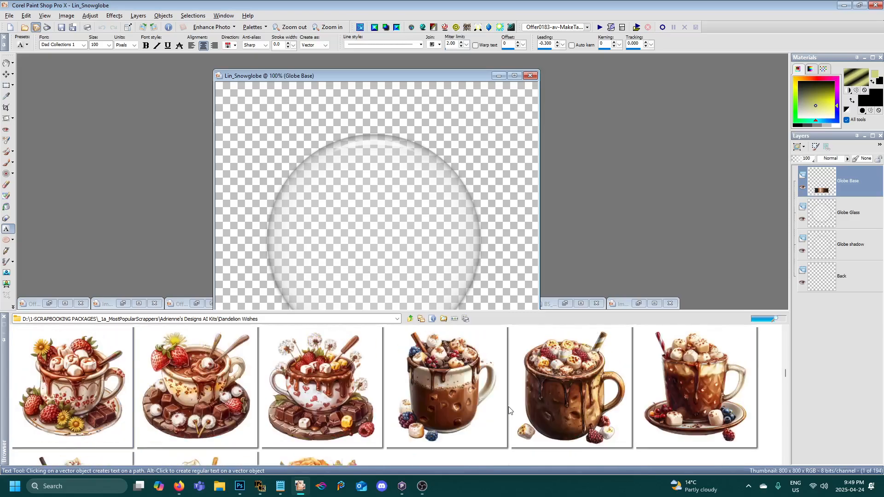
{"action": "scroll", "coordinate": [515, 408], "scroll_direction": "down", "scroll_amount": 8}
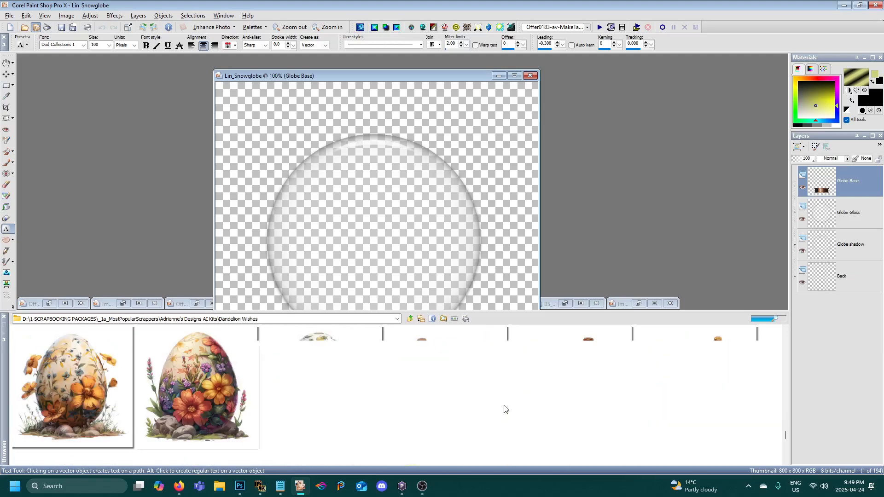
{"action": "scroll", "coordinate": [486, 410], "scroll_direction": "up", "scroll_amount": 2}
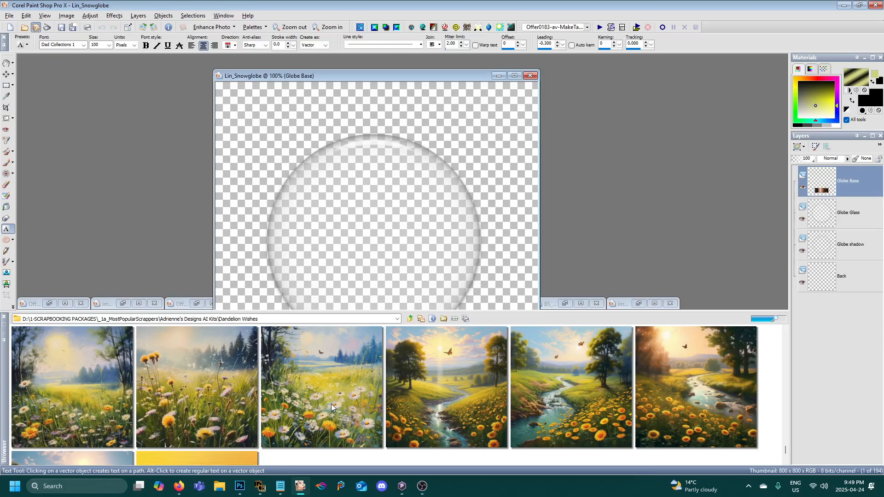
{"action": "scroll", "coordinate": [330, 404], "scroll_direction": "down", "scroll_amount": 2}
{"action": "scroll", "coordinate": [331, 405], "scroll_direction": "up", "scroll_amount": 2}
{"action": "left_click_drag", "start_coordinate": [324, 402], "coordinate": [621, 228]}
- Open the smiling yellow mushroom, Dandelion Wishes Element (82), and the yellow dandelion plant, Dandelion Wishes Element (8), from the browsed folder
{"action": "scroll", "coordinate": [464, 378], "scroll_direction": "down", "scroll_amount": 2}
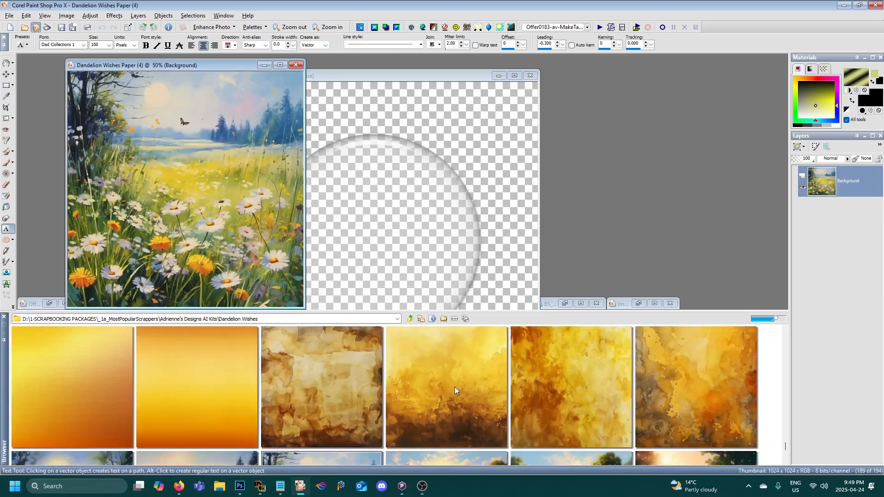
{"action": "scroll", "coordinate": [126, 94], "scroll_direction": "up", "scroll_amount": 2}
{"action": "scroll", "coordinate": [125, 95], "scroll_direction": "down", "scroll_amount": 3}
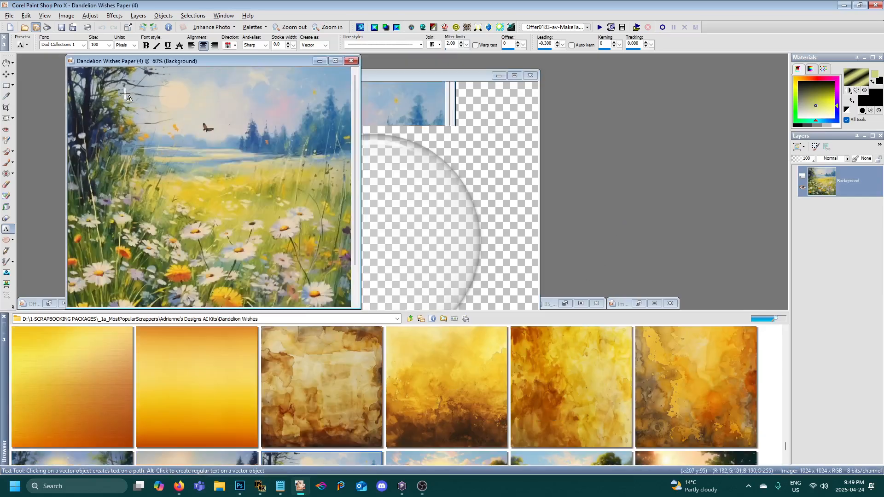
{"action": "scroll", "coordinate": [399, 374], "scroll_direction": "up", "scroll_amount": 5}
{"action": "scroll", "coordinate": [352, 389], "scroll_direction": "up", "scroll_amount": 3}
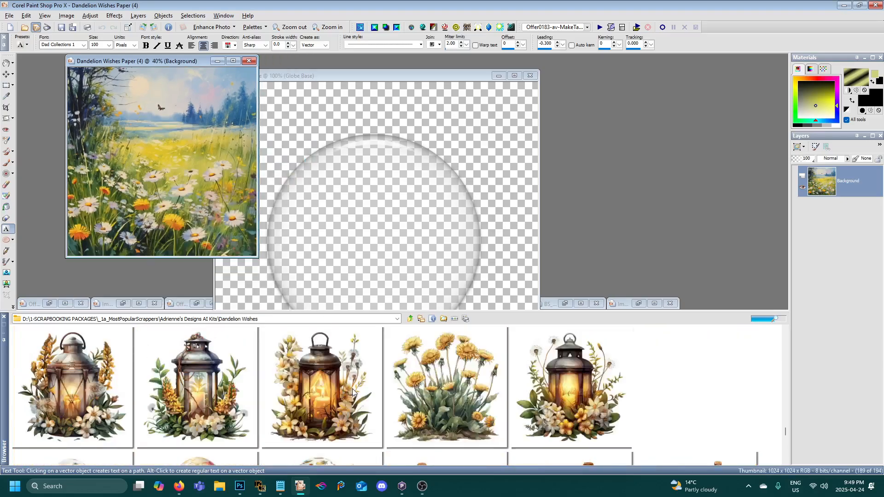
{"action": "scroll", "coordinate": [352, 389], "scroll_direction": "down", "scroll_amount": 1}
{"action": "scroll", "coordinate": [332, 396], "scroll_direction": "up", "scroll_amount": 1}
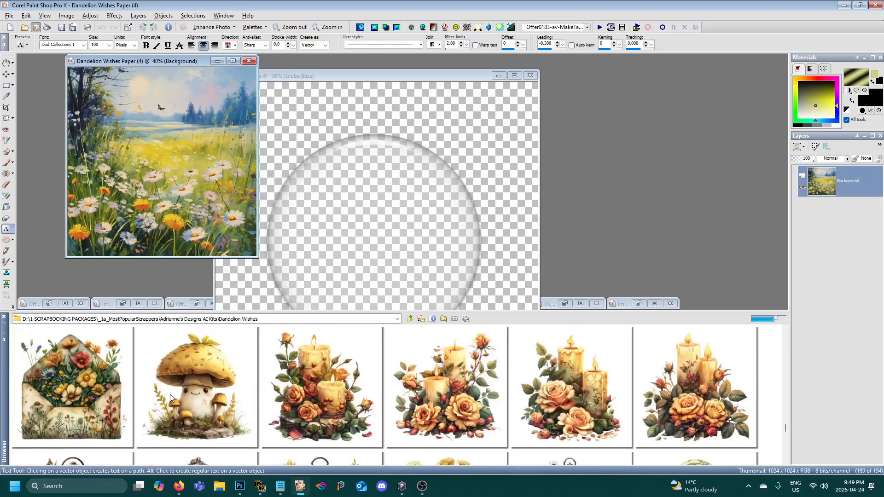
{"action": "double_click", "coordinate": [204, 404]}
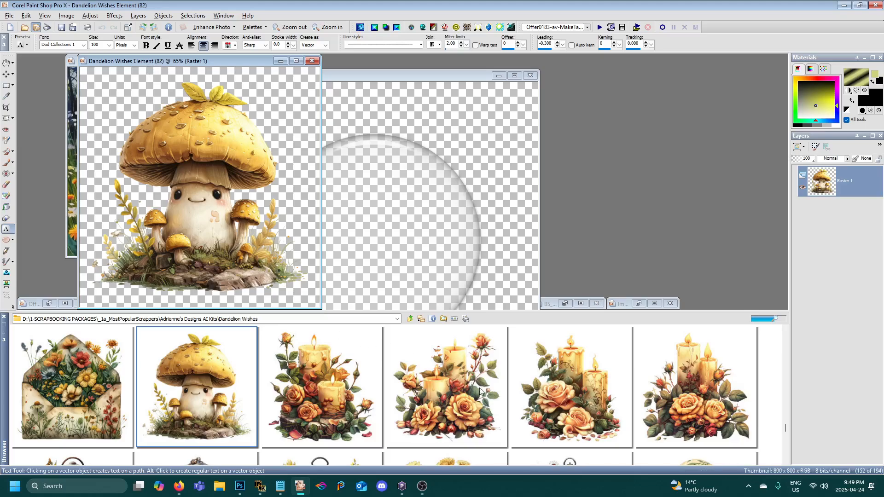
{"action": "scroll", "coordinate": [480, 391], "scroll_direction": "up", "scroll_amount": 1}
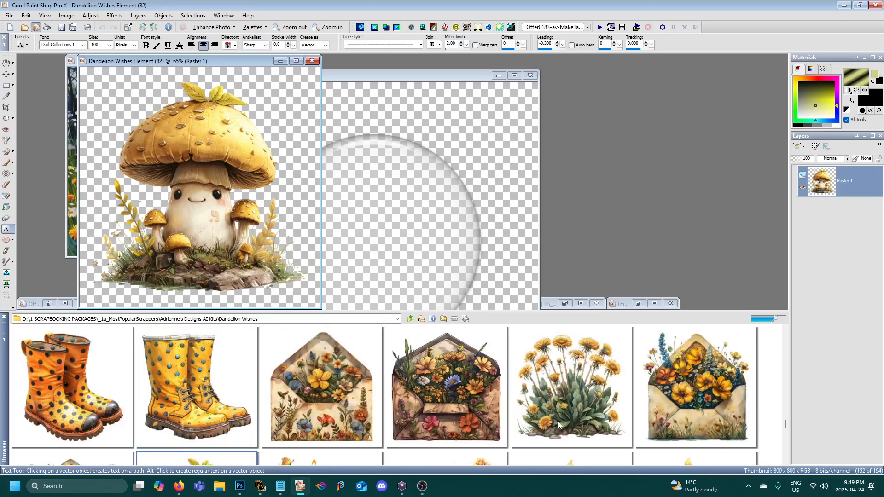
{"action": "left_click_drag", "start_coordinate": [589, 426], "coordinate": [594, 300]}
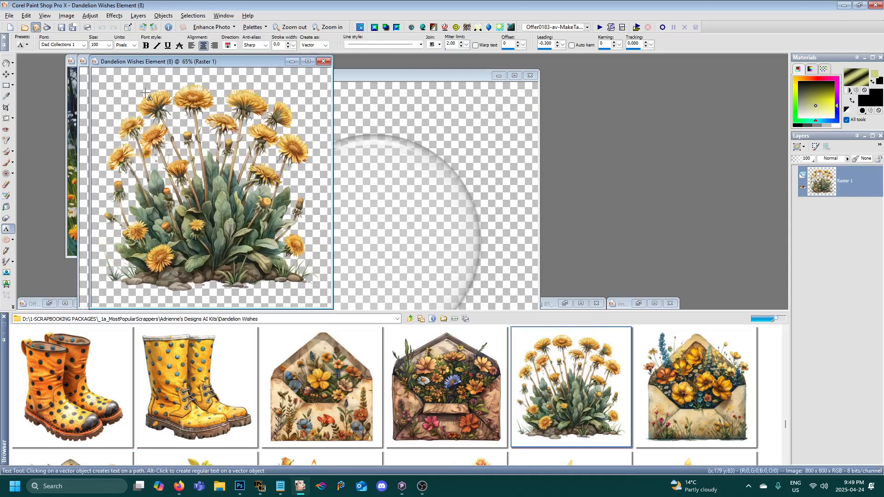
- Browse the kit's elements and open the left-facing rabbit in the mustard scarf, Dandelion Wishes Element (107)
{"action": "scroll", "coordinate": [495, 404], "scroll_direction": "down", "scroll_amount": 3}
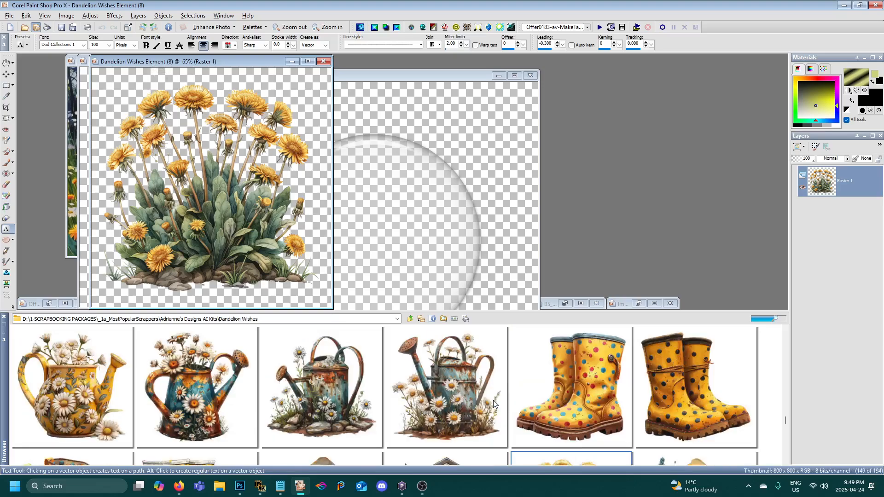
{"action": "scroll", "coordinate": [494, 404], "scroll_direction": "down", "scroll_amount": 3}
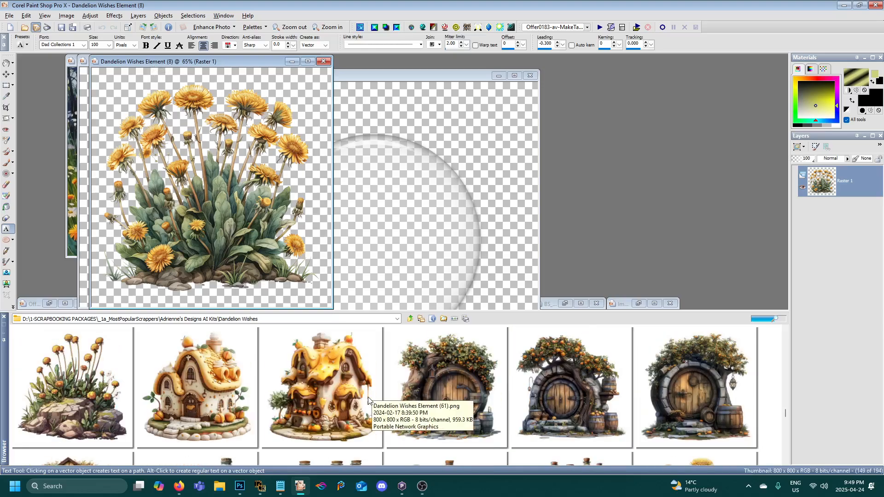
{"action": "scroll", "coordinate": [368, 397], "scroll_direction": "down", "scroll_amount": 2}
{"action": "scroll", "coordinate": [369, 400], "scroll_direction": "down", "scroll_amount": 2}
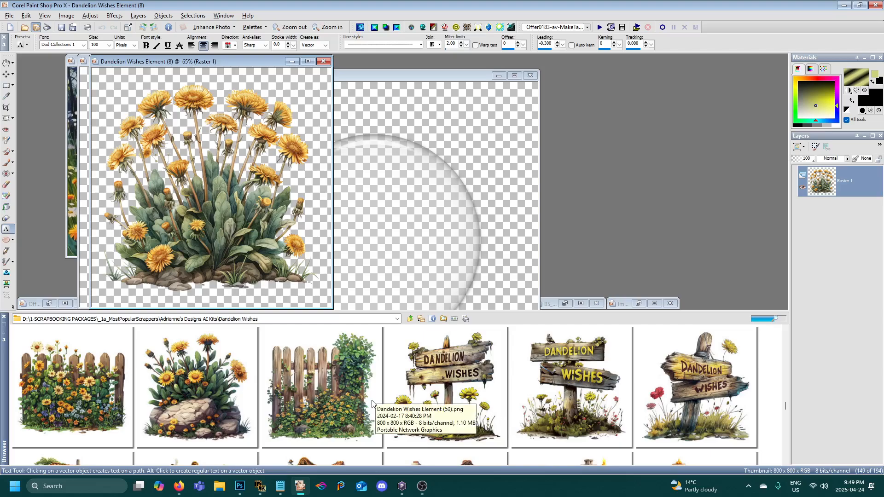
{"action": "scroll", "coordinate": [373, 404], "scroll_direction": "down", "scroll_amount": 3}
{"action": "scroll", "coordinate": [510, 440], "scroll_direction": "up", "scroll_amount": 6}
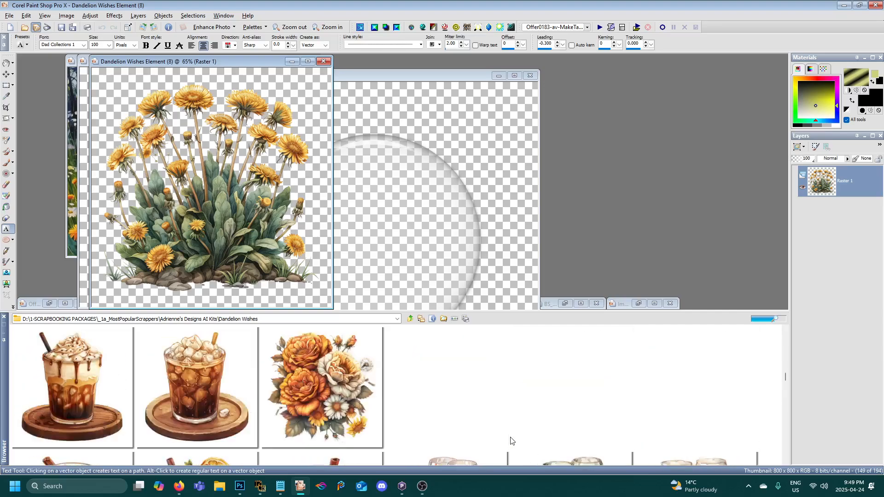
{"action": "scroll", "coordinate": [510, 441], "scroll_direction": "down", "scroll_amount": 2}
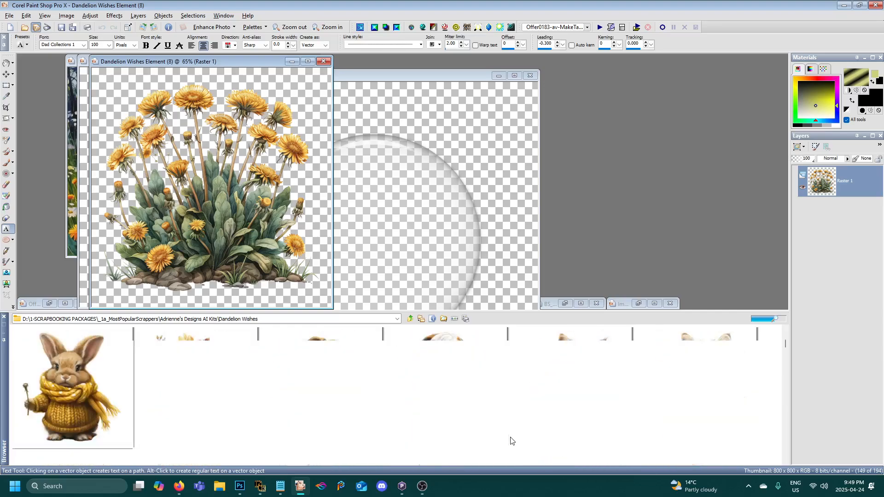
{"action": "scroll", "coordinate": [510, 441], "scroll_direction": "up", "scroll_amount": 2}
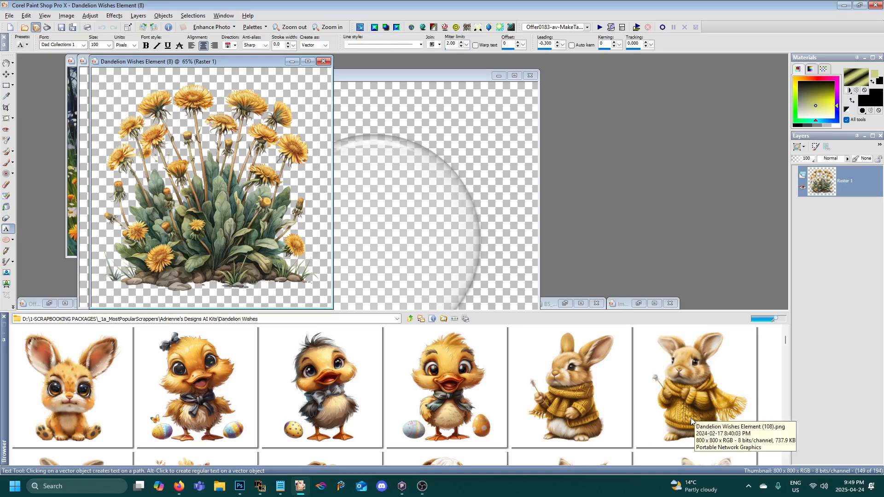
{"action": "scroll", "coordinate": [690, 419], "scroll_direction": "down", "scroll_amount": 1}
{"action": "scroll", "coordinate": [686, 419], "scroll_direction": "up", "scroll_amount": 1}
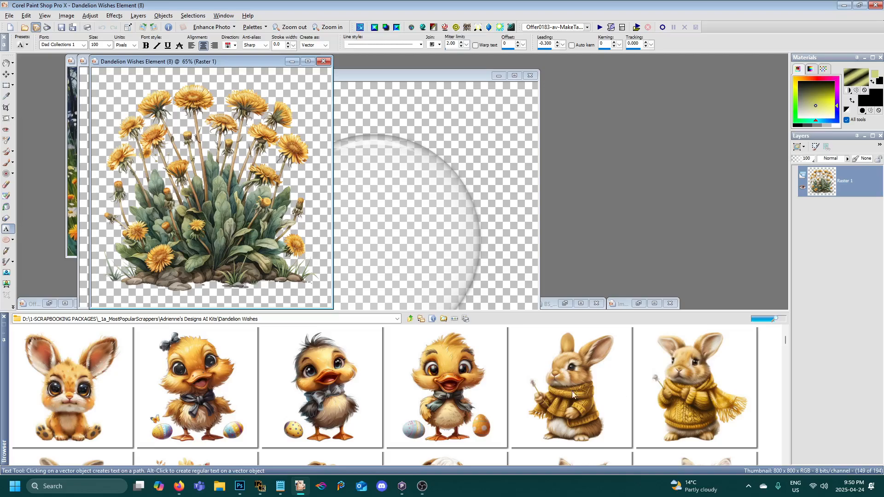
{"action": "double_click", "coordinate": [558, 397]}
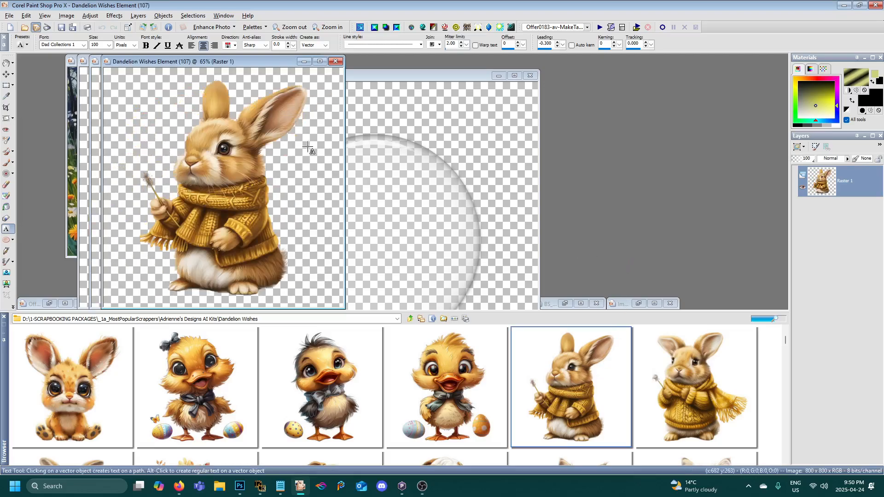
{"action": "scroll", "coordinate": [232, 111], "scroll_direction": "up", "scroll_amount": 1}
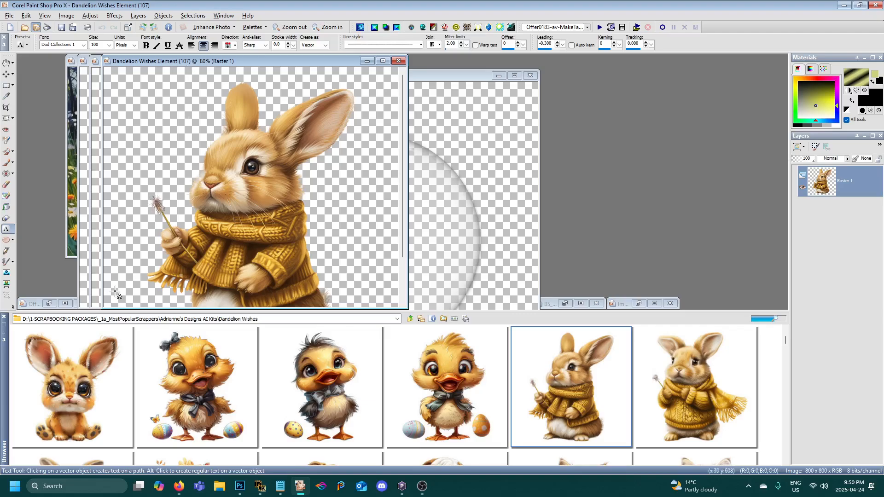
- Hide the file browser and duplicate the Lin_Snowglobe template as a working copy
{"action": "left_click", "coordinate": [4, 317]}
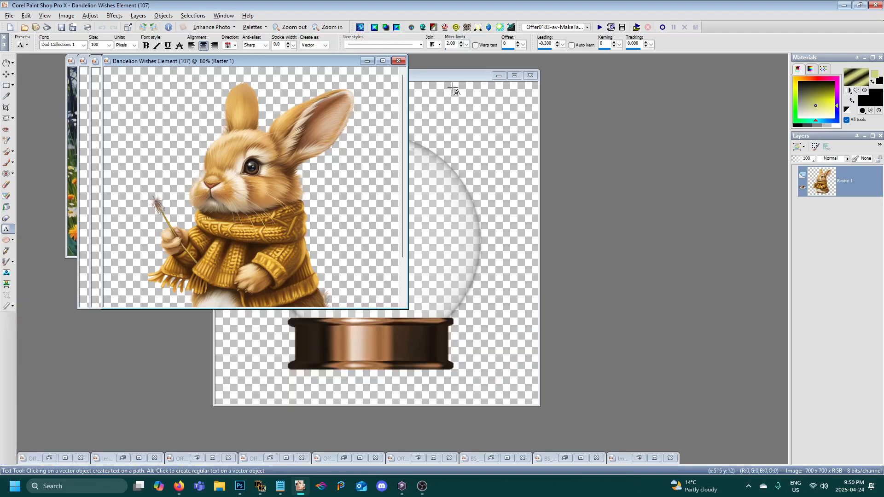
{"action": "left_click_drag", "start_coordinate": [447, 75], "coordinate": [468, 85]}
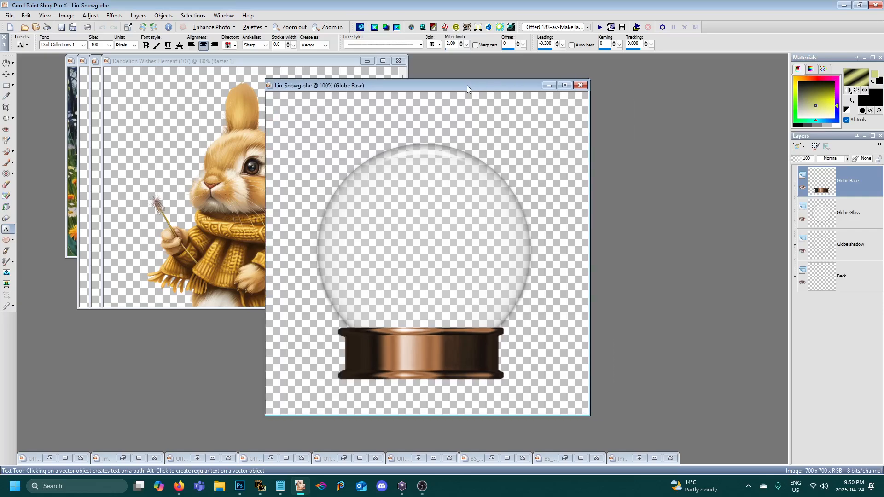
{"action": "key", "text": "shift+d"}
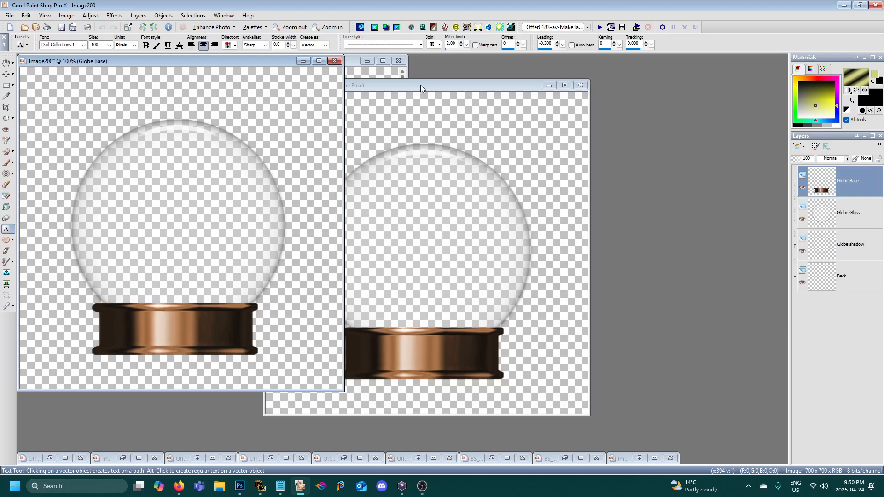
- Close the original Lin_Snowglobe template and move its duplicate to the middle of the workspace, overlapping the rabbit image
{"action": "left_click_drag", "start_coordinate": [421, 84], "coordinate": [601, 82]}
{"action": "left_click_drag", "start_coordinate": [506, 90], "coordinate": [487, 96]}
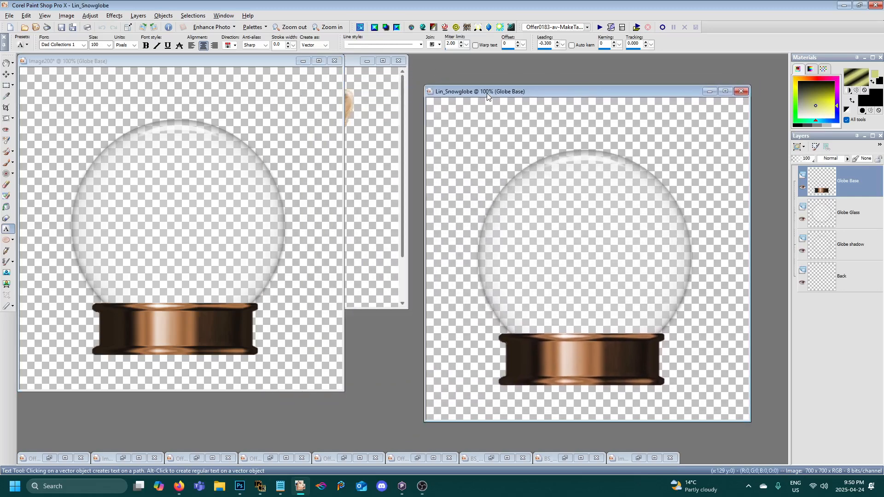
{"action": "left_click", "coordinate": [739, 92]}
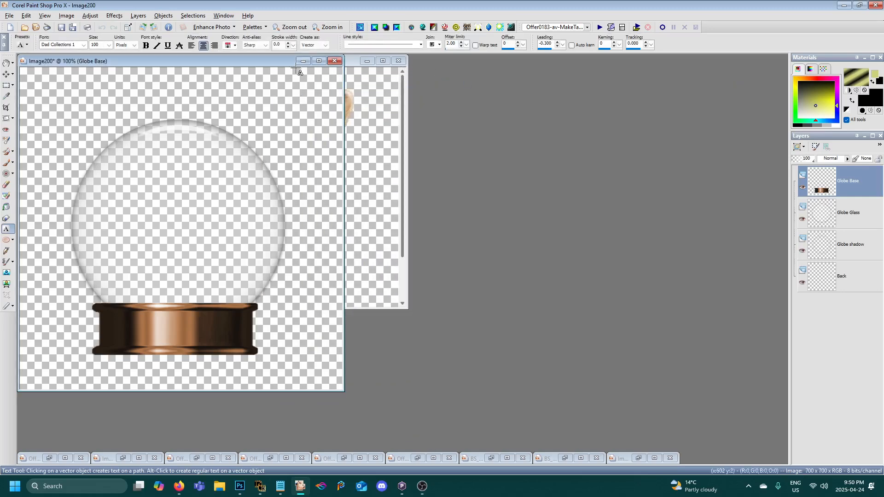
{"action": "left_click_drag", "start_coordinate": [266, 61], "coordinate": [563, 100]}
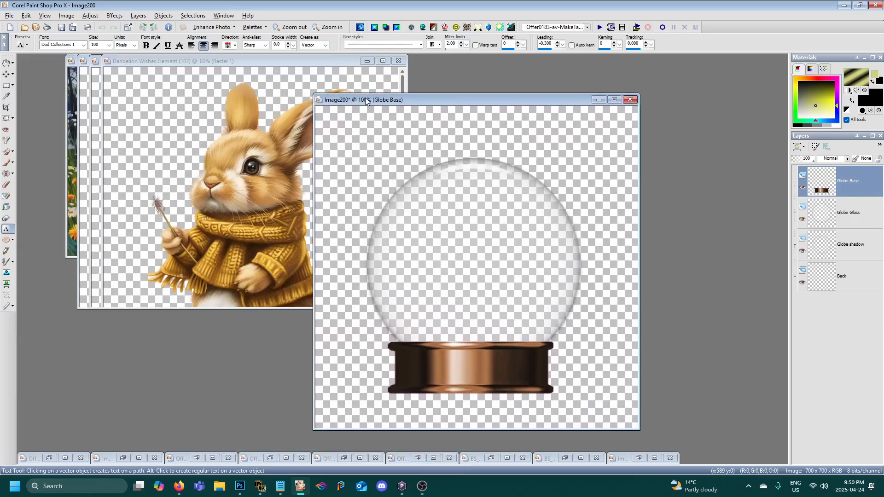
{"action": "left_click_drag", "start_coordinate": [353, 100], "coordinate": [279, 93]}
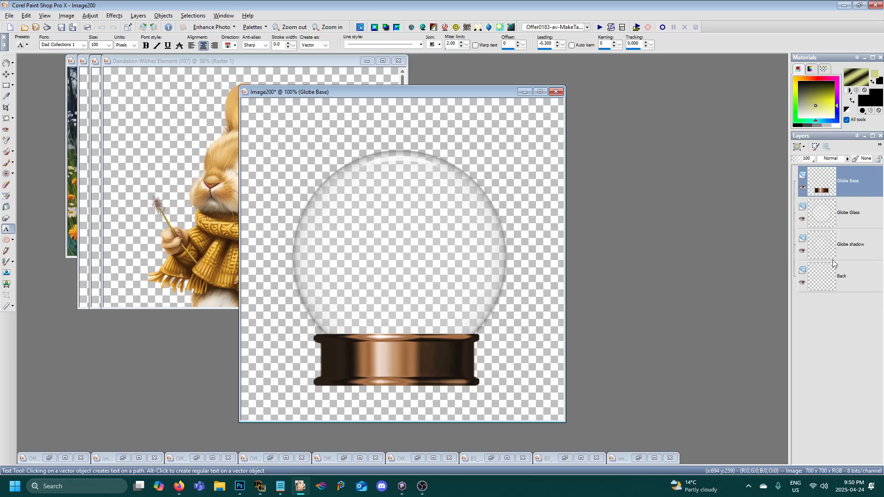
- Select the Globe Glass layer and place the rabbit image, Dandelion Wishes Element (107), beside the snow globe image
{"action": "left_click_drag", "start_coordinate": [404, 94], "coordinate": [408, 91]}
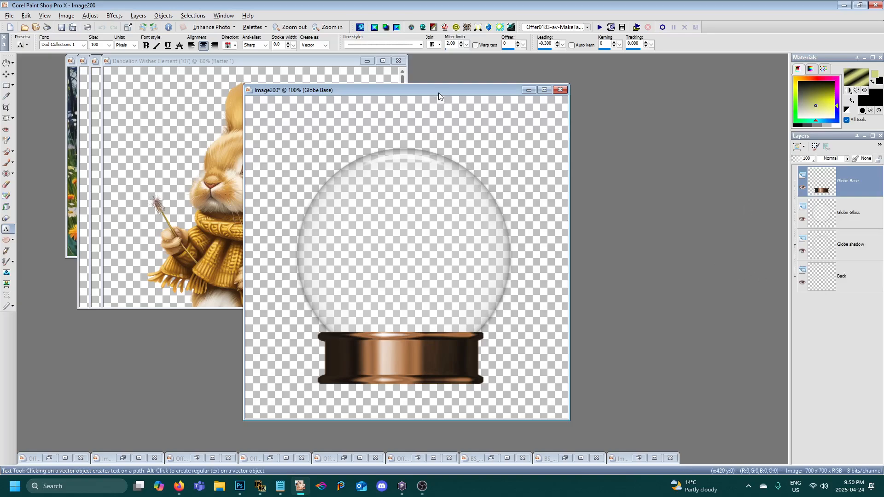
{"action": "left_click_drag", "start_coordinate": [438, 91], "coordinate": [443, 109]}
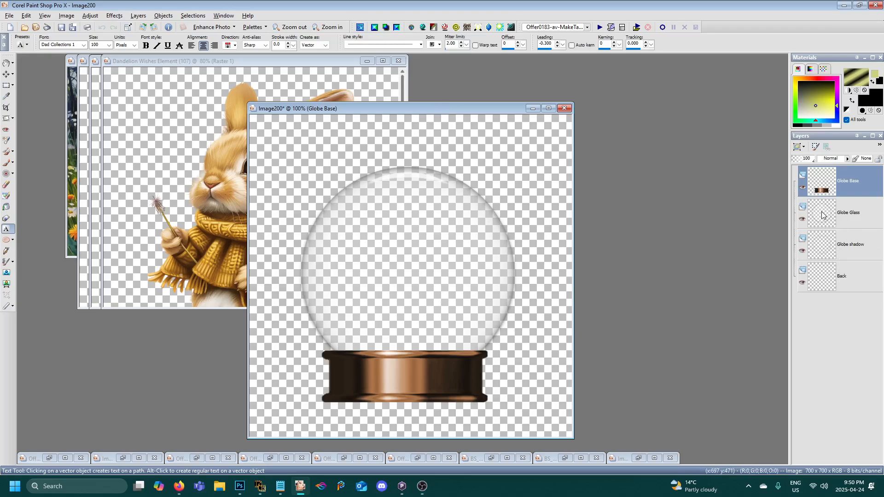
{"action": "left_click", "coordinate": [829, 225]}
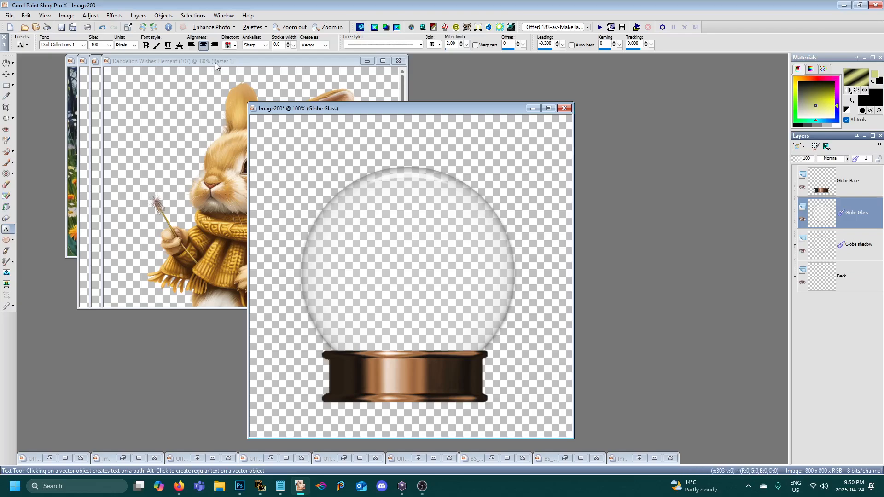
{"action": "left_click_drag", "start_coordinate": [215, 63], "coordinate": [172, 115]}
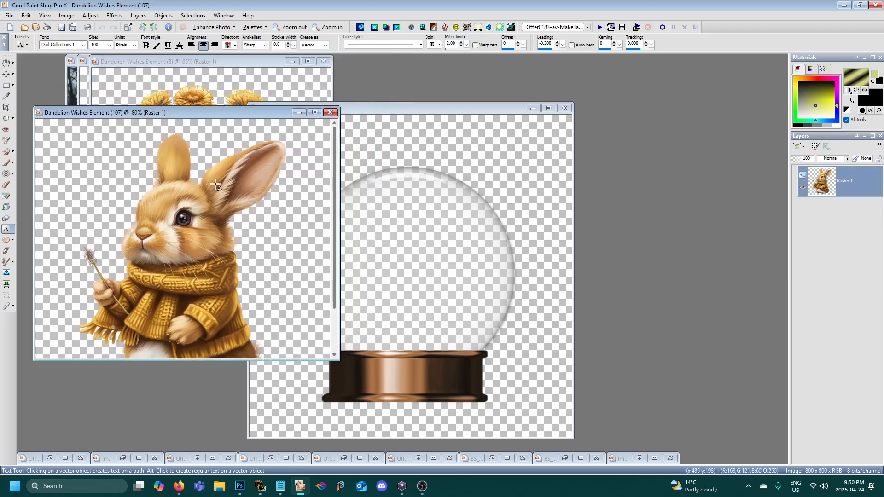
{"action": "right_click", "coordinate": [201, 114]}
{"action": "left_click", "coordinate": [236, 129]}
{"action": "left_click_drag", "start_coordinate": [398, 106], "coordinate": [449, 114]}
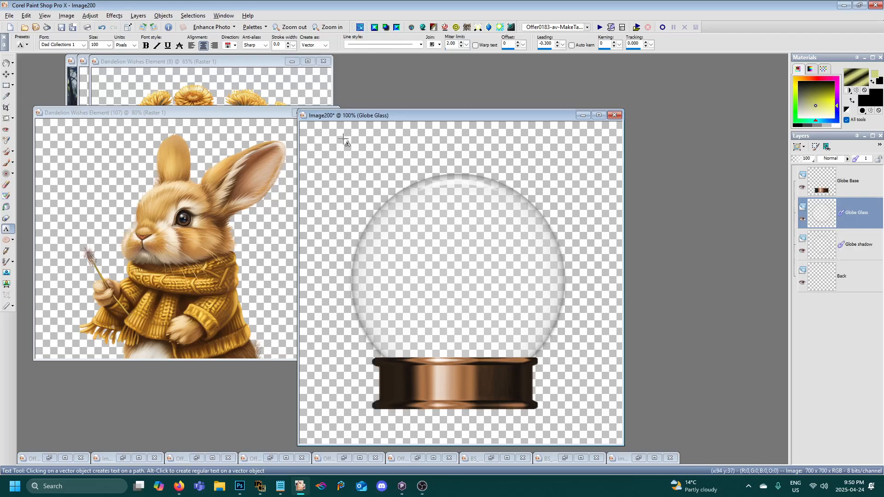
{"action": "left_click_drag", "start_coordinate": [358, 117], "coordinate": [348, 101]}
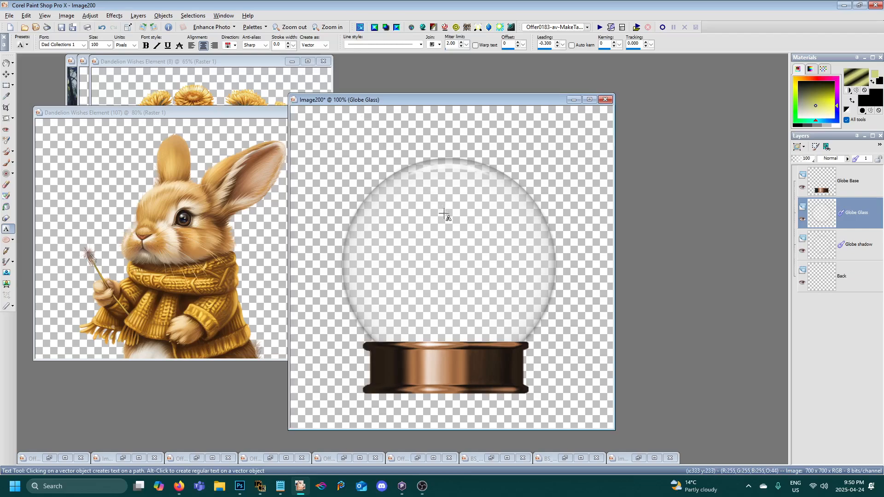
- Activate the Selection tool and set it to the Ellipse type in Add mode with a feather of 0
{"action": "left_click", "coordinate": [13, 86]}
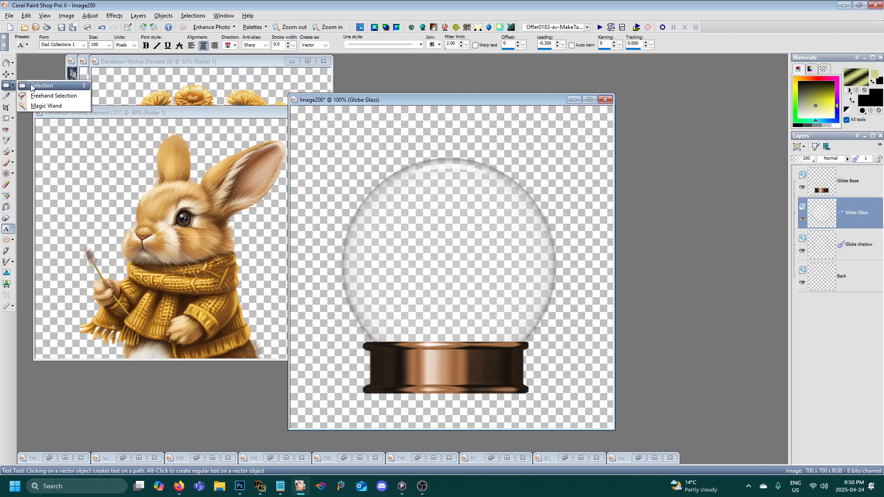
{"action": "left_click", "coordinate": [7, 88]}
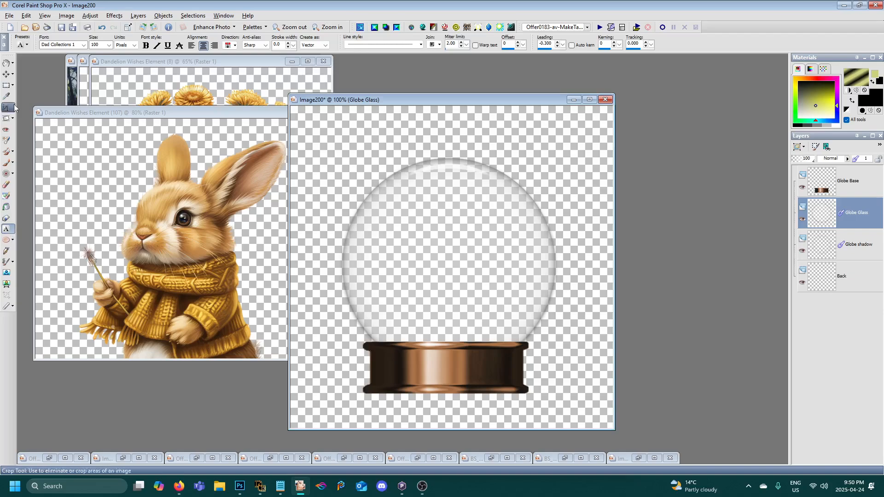
{"action": "left_click", "coordinate": [14, 88]}
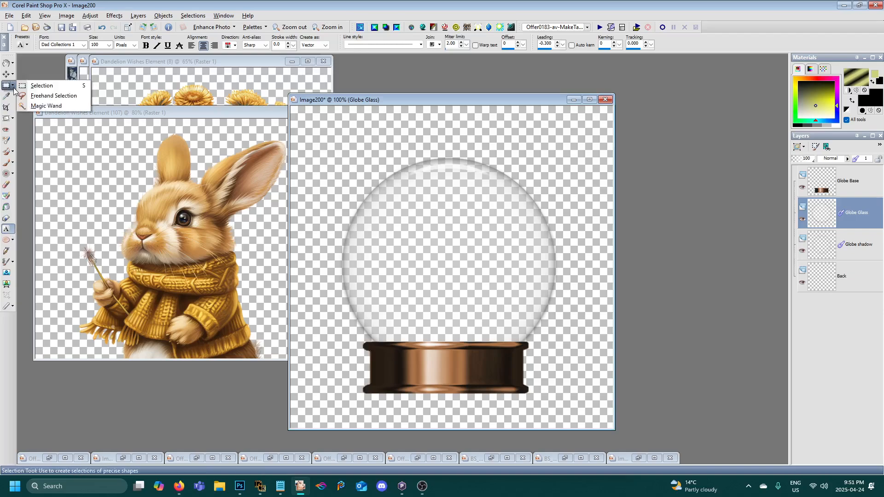
{"action": "left_click", "coordinate": [42, 86]}
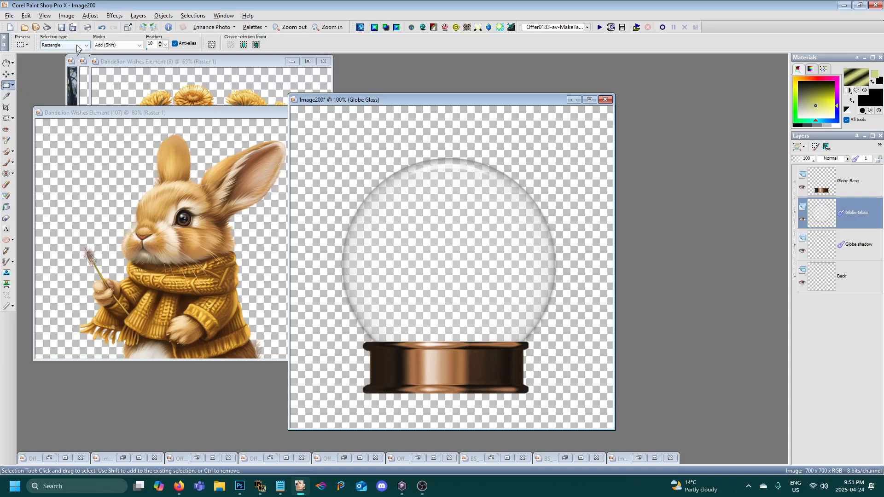
{"action": "left_click", "coordinate": [86, 45]}
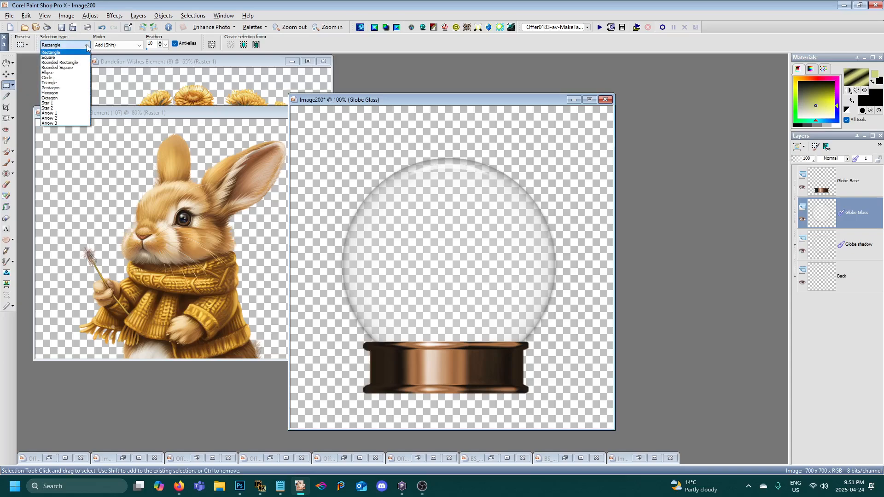
{"action": "left_click", "coordinate": [48, 72]}
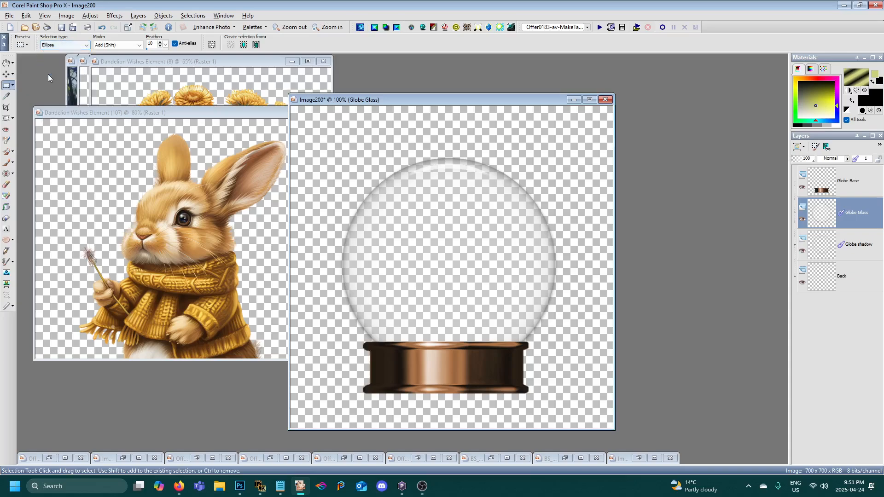
{"action": "left_click", "coordinate": [107, 47]}
{"action": "left_click", "coordinate": [106, 47]}
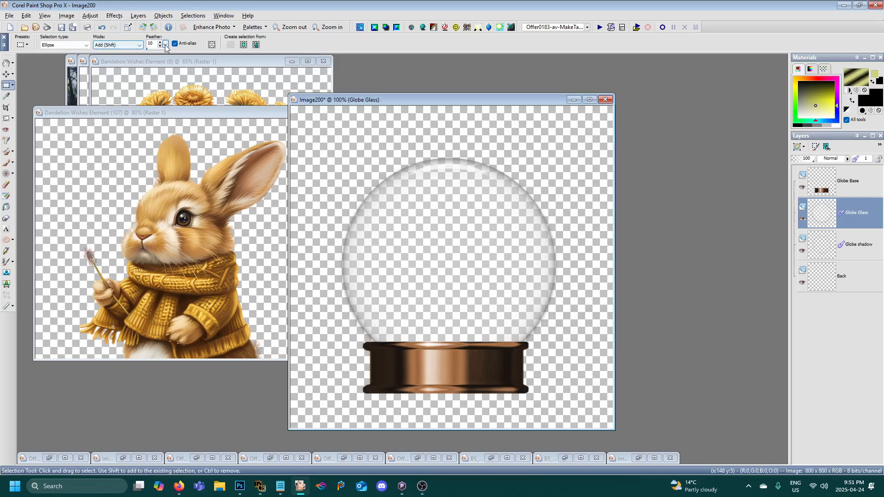
{"action": "left_click_drag", "start_coordinate": [165, 46], "coordinate": [151, 47]}
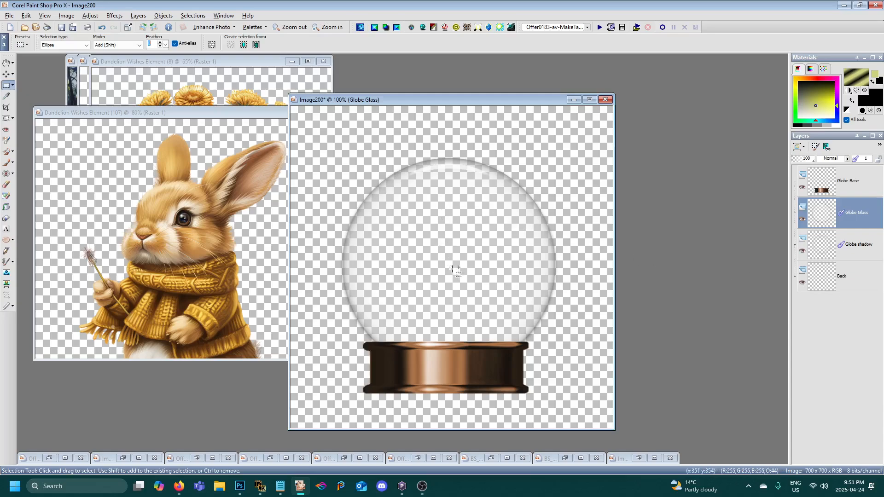
- Draw an elliptical selection over the glass sphere from its centre and extend it to the sphere's left edge with a second ellipse
{"action": "left_click_drag", "start_coordinate": [430, 103], "coordinate": [391, 88]}
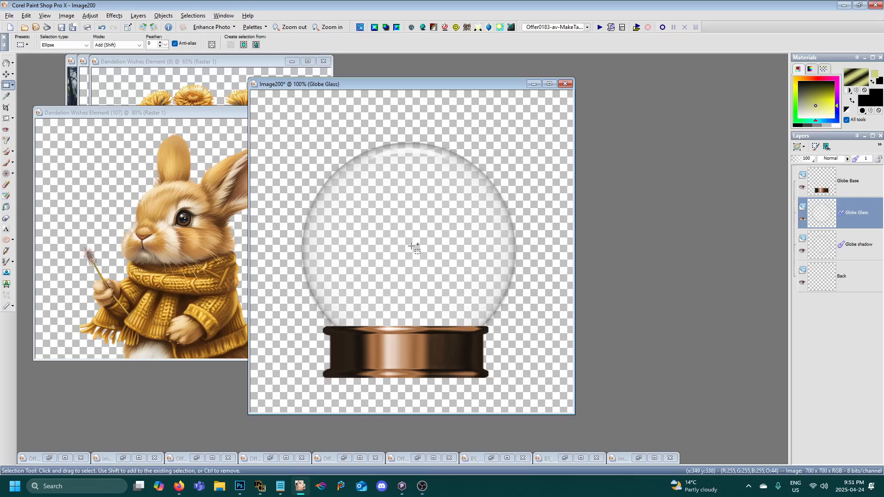
{"action": "left_click_drag", "start_coordinate": [410, 246], "coordinate": [513, 349]}
{"action": "left_click_drag", "start_coordinate": [402, 252], "coordinate": [499, 359]}
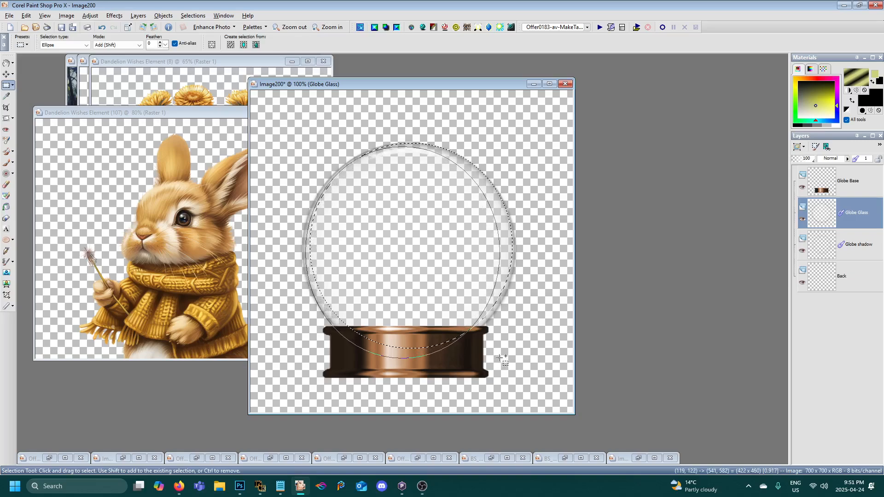
{"action": "left_click_drag", "start_coordinate": [498, 358], "coordinate": [502, 351]}
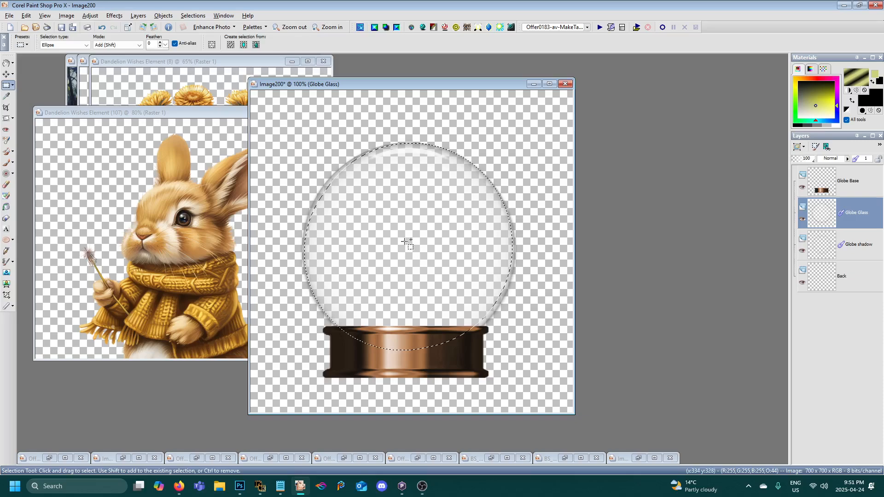
- Add further overlapping ellipses to fill out the lower part of the selection around the glass sphere
{"action": "left_click_drag", "start_coordinate": [468, 318], "coordinate": [503, 341]}
{"action": "left_click_drag", "start_coordinate": [421, 253], "coordinate": [505, 352]}
{"action": "left_click_drag", "start_coordinate": [395, 242], "coordinate": [471, 310]}
{"action": "mouse_move", "coordinate": [435, 278]}
{"action": "left_mouse_down"}
{"action": "mouse_move", "coordinate": [479, 327]}
{"action": "mouse_move", "coordinate": [488, 326]}
{"action": "left_mouse_up"}
{"action": "left_click_drag", "start_coordinate": [370, 232], "coordinate": [434, 295]}
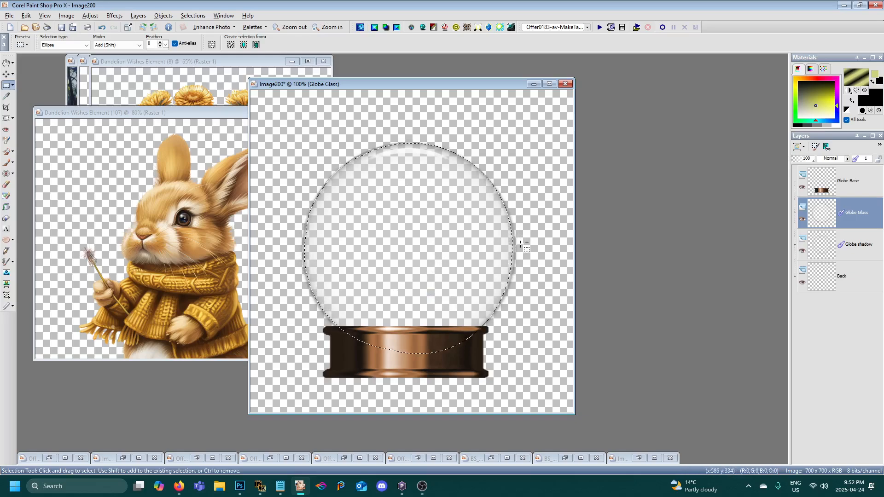
- Add ellipses along the right side so the selection reaches the glass sphere's right edge
{"action": "scroll", "coordinate": [520, 244], "scroll_direction": "up", "scroll_amount": 1}
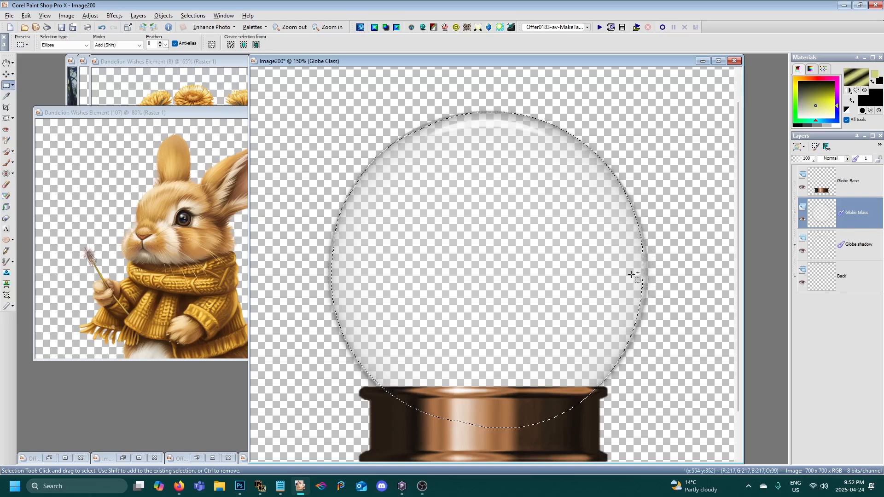
{"action": "left_click_drag", "start_coordinate": [521, 268], "coordinate": [645, 406]}
{"action": "left_click_drag", "start_coordinate": [571, 307], "coordinate": [638, 374]}
{"action": "left_click_drag", "start_coordinate": [567, 263], "coordinate": [643, 376]}
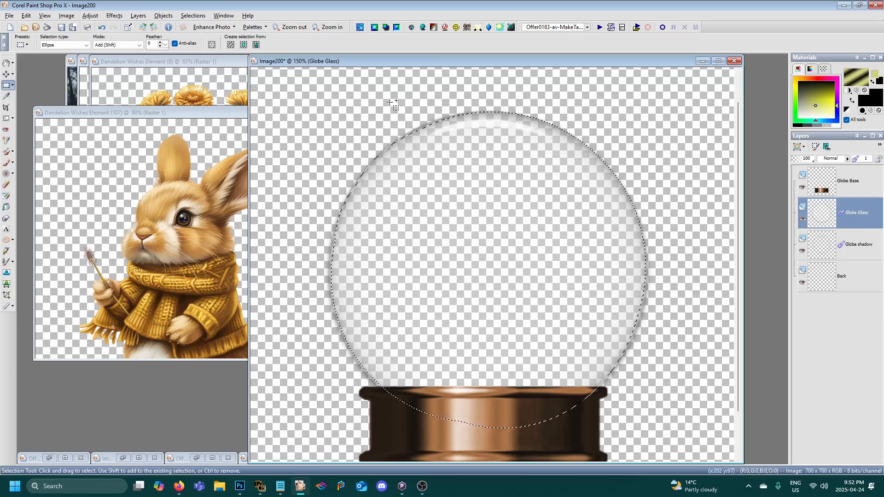
- Arrange the mushroom, dandelion plant and Dandelion Wishes Paper (4) images beside the snow globe image, with the paper in front
{"action": "left_click_drag", "start_coordinate": [412, 65], "coordinate": [378, 62]}
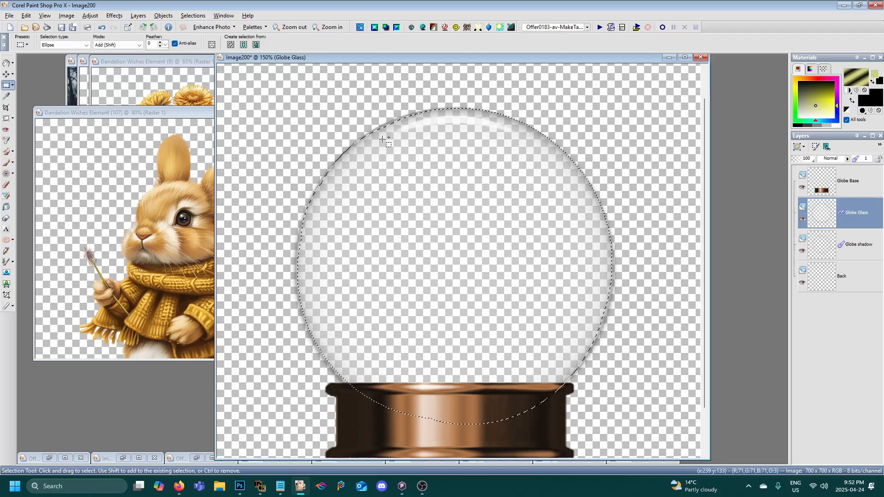
{"action": "scroll", "coordinate": [385, 152], "scroll_direction": "down", "scroll_amount": 2}
{"action": "left_click_drag", "start_coordinate": [117, 64], "coordinate": [73, 202]}
{"action": "left_click_drag", "start_coordinate": [103, 63], "coordinate": [91, 207]}
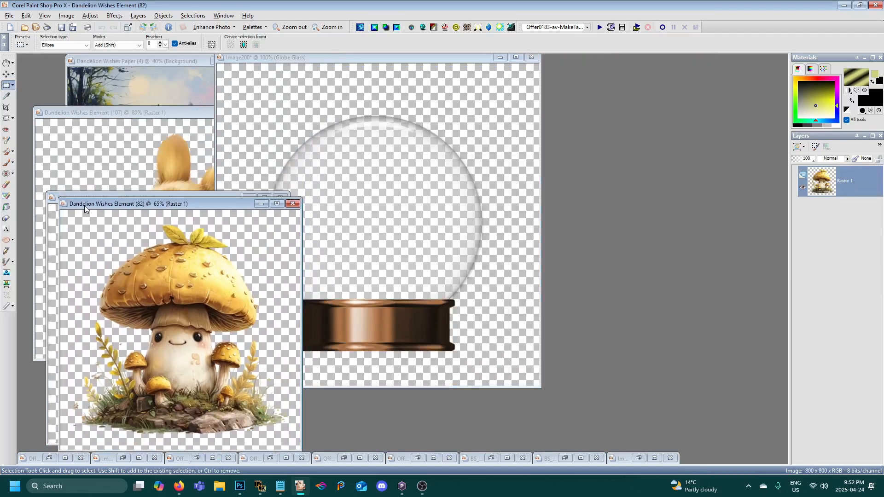
{"action": "left_click", "coordinate": [89, 63]}
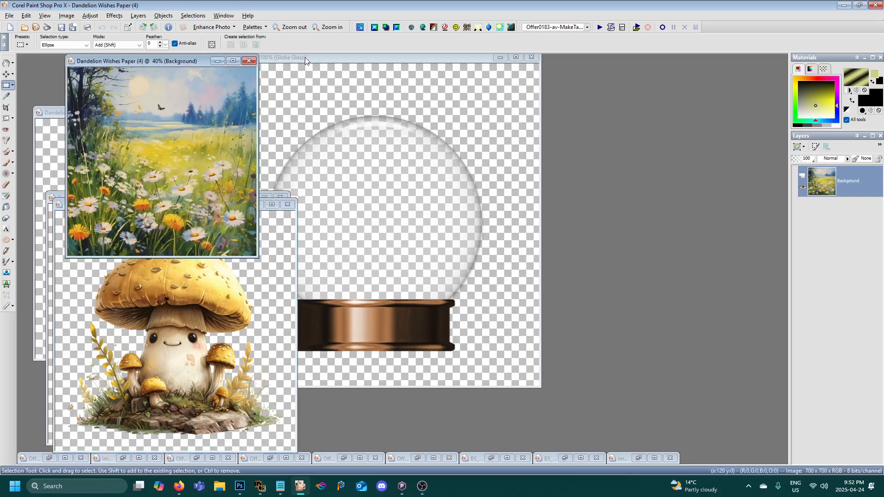
{"action": "left_click_drag", "start_coordinate": [305, 57], "coordinate": [475, 106]}
{"action": "scroll", "coordinate": [530, 227], "scroll_direction": "up", "scroll_amount": 1}
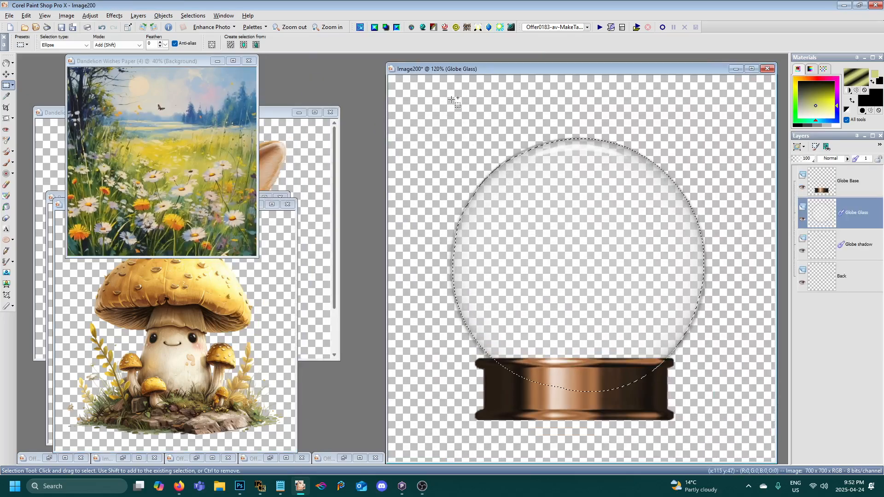
{"action": "left_click_drag", "start_coordinate": [442, 73], "coordinate": [364, 71]}
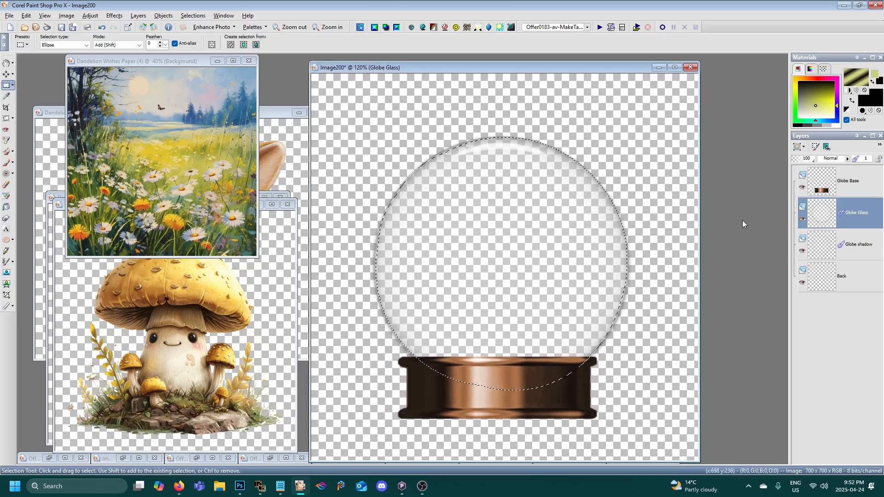
{"action": "mouse_move", "coordinate": [822, 215]}
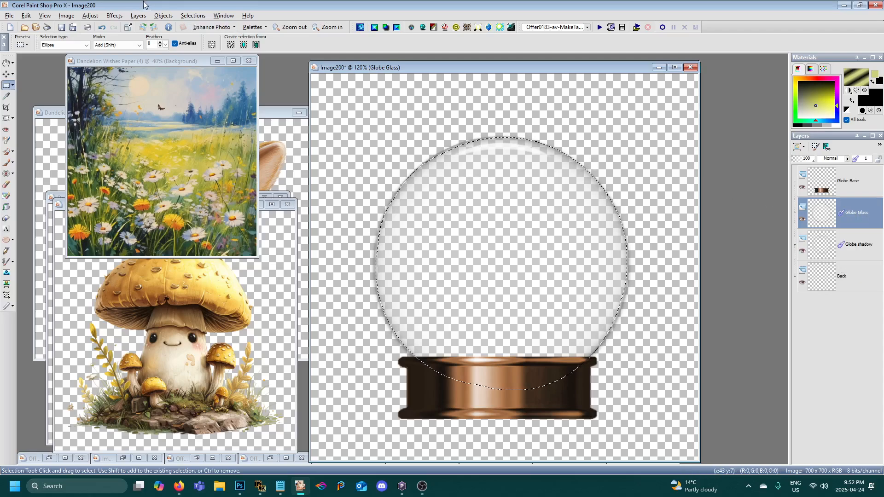
{"action": "left_click", "coordinate": [193, 15]}
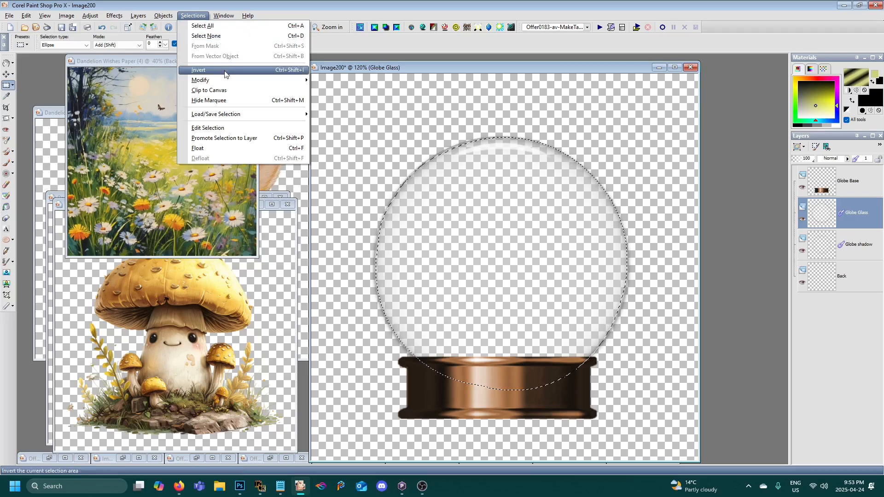
{"action": "mouse_move", "coordinate": [225, 85]}
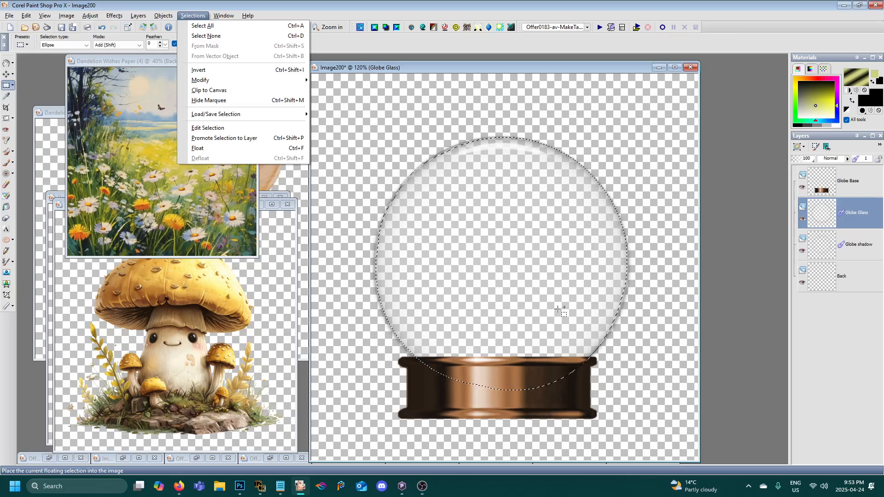
{"action": "left_click", "coordinate": [414, 62]}
- Resize the Dandelion Wishes Paper (4) background image to 52 percent, with all layers and locked aspect ratio
{"action": "left_click_drag", "start_coordinate": [416, 68], "coordinate": [455, 80]}
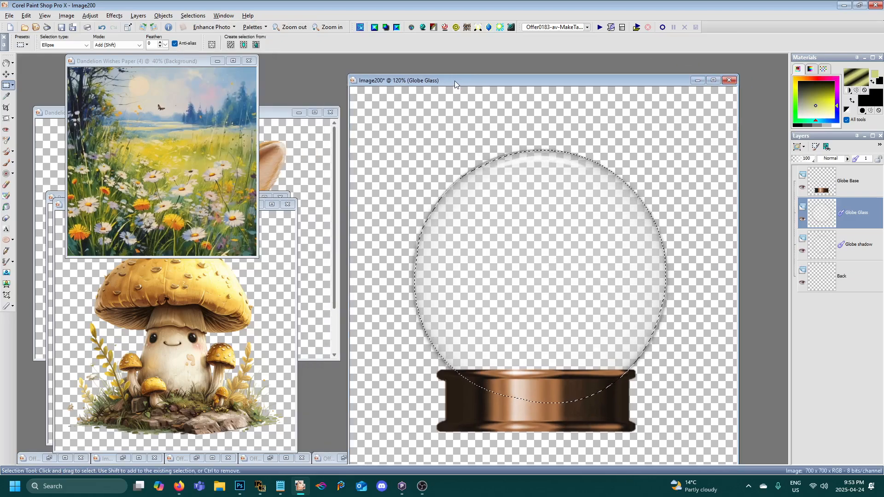
{"action": "left_click", "coordinate": [122, 60]}
{"action": "scroll", "coordinate": [169, 164], "scroll_direction": "up", "scroll_amount": 3}
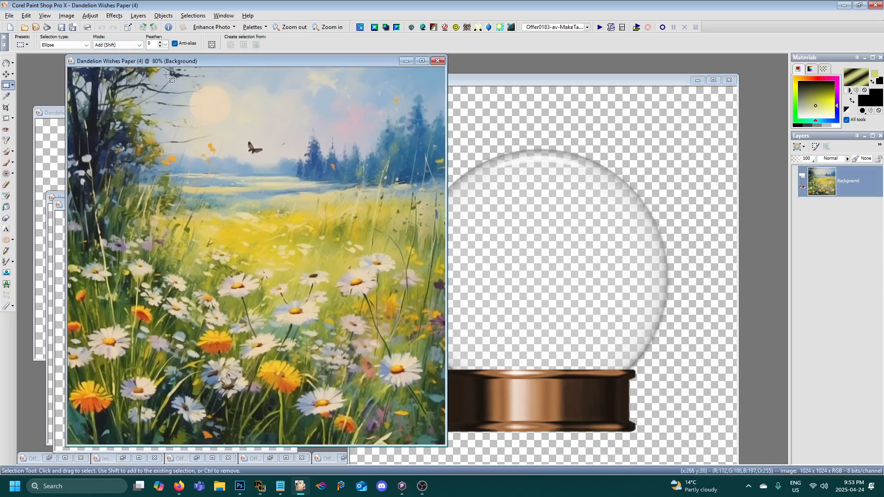
{"action": "left_click_drag", "start_coordinate": [161, 62], "coordinate": [116, 65]}
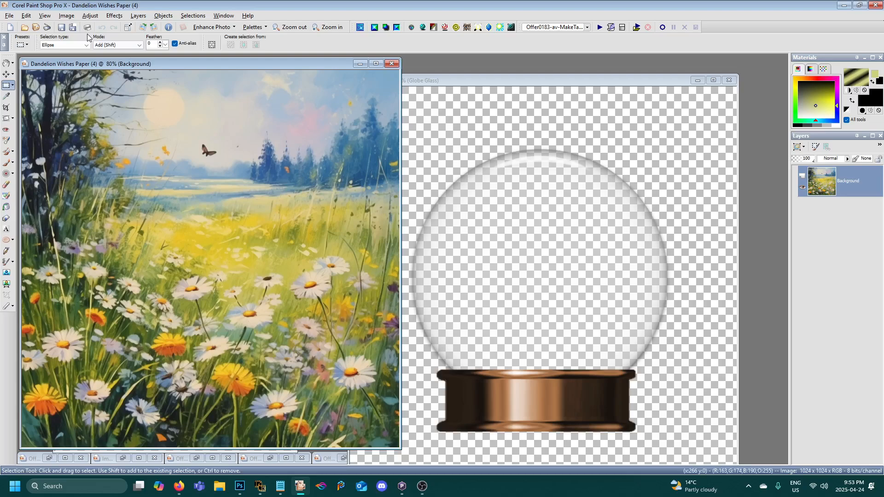
{"action": "left_click", "coordinate": [67, 15]}
{"action": "left_click", "coordinate": [78, 60]}
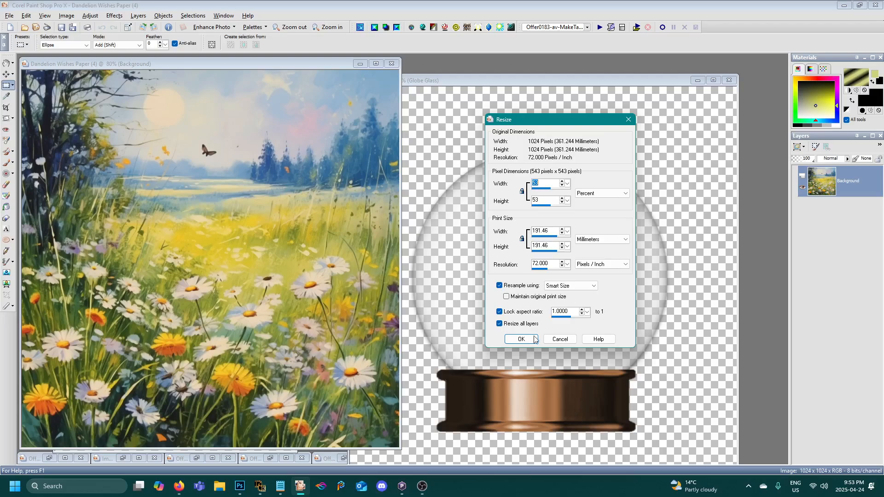
{"action": "left_click", "coordinate": [561, 203]}
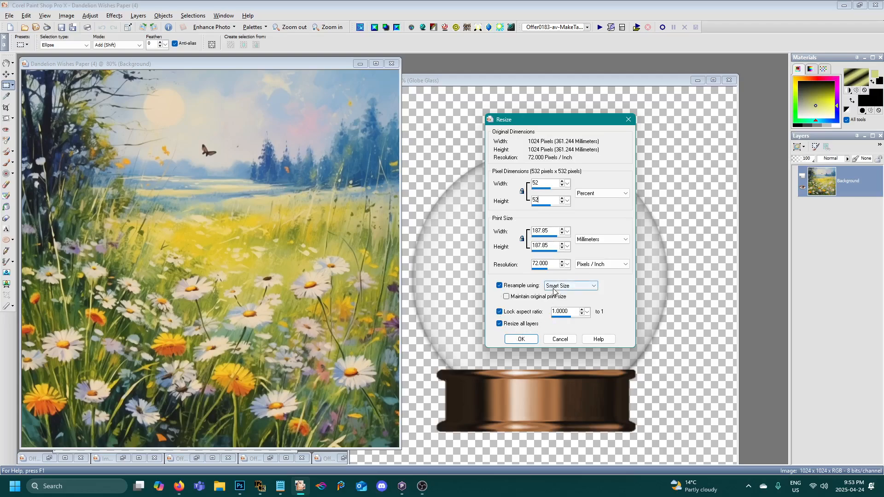
{"action": "left_click", "coordinate": [521, 339]}
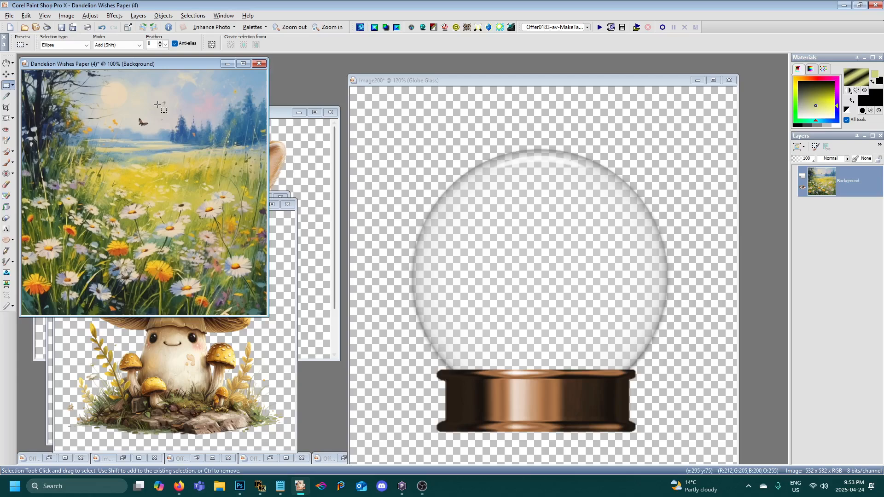
- Copy the resized meadow paper and return to the snow globe image, placing it beside the paper
{"action": "right_click", "coordinate": [131, 63]}
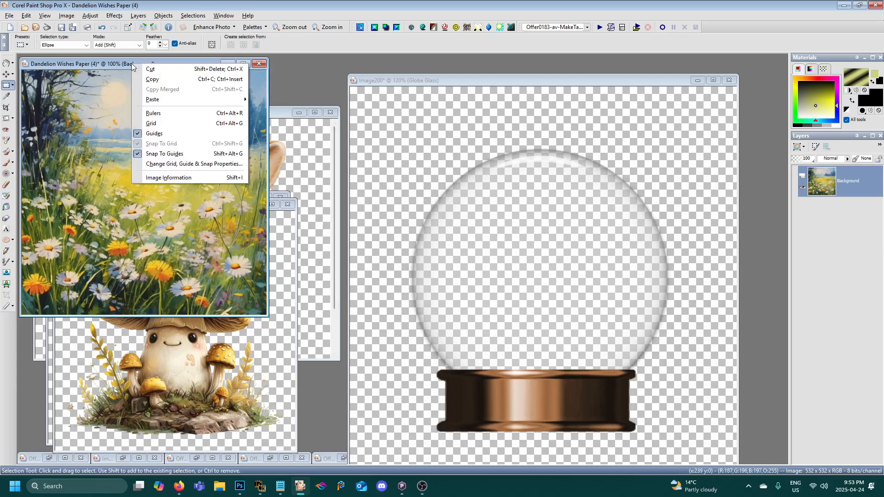
{"action": "left_click", "coordinate": [160, 75]}
{"action": "left_click_drag", "start_coordinate": [431, 80], "coordinate": [387, 70]}
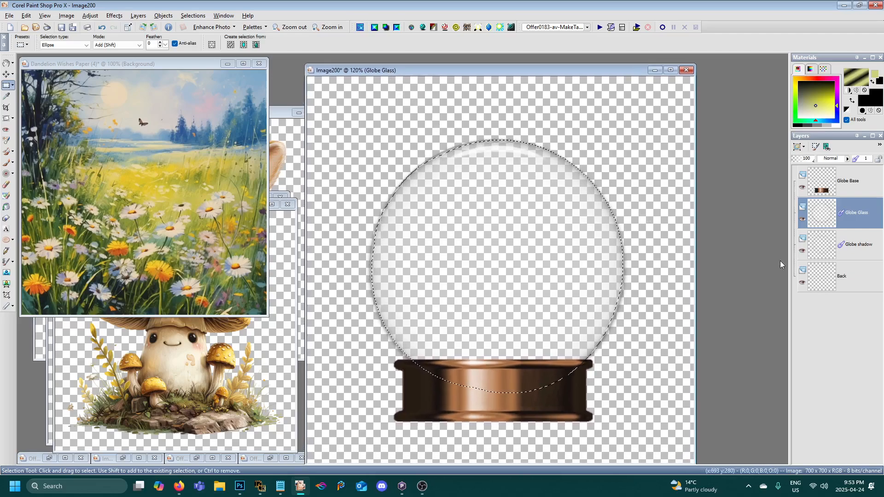
- Paste the copied meadow paper into the snow globe image as a new layer directly above the Back layer
{"action": "left_click", "coordinate": [839, 272]}
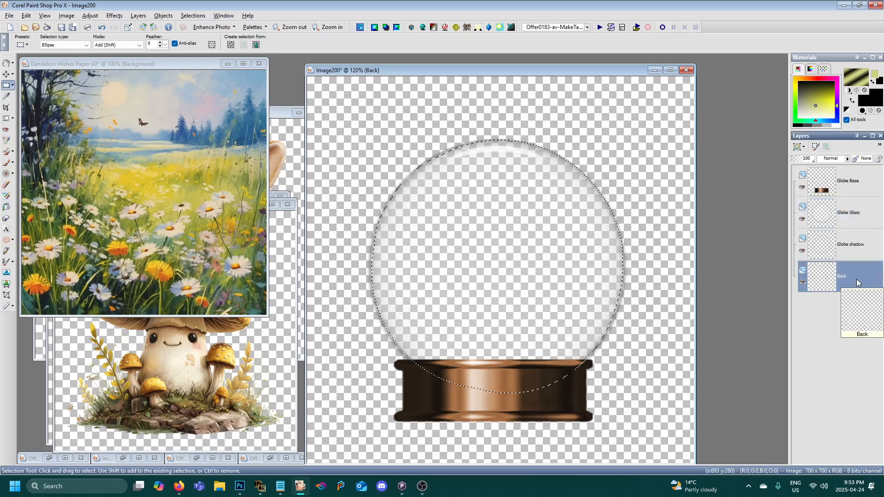
{"action": "left_click_drag", "start_coordinate": [789, 247], "coordinate": [755, 245]}
{"action": "left_click_drag", "start_coordinate": [502, 70], "coordinate": [457, 71]}
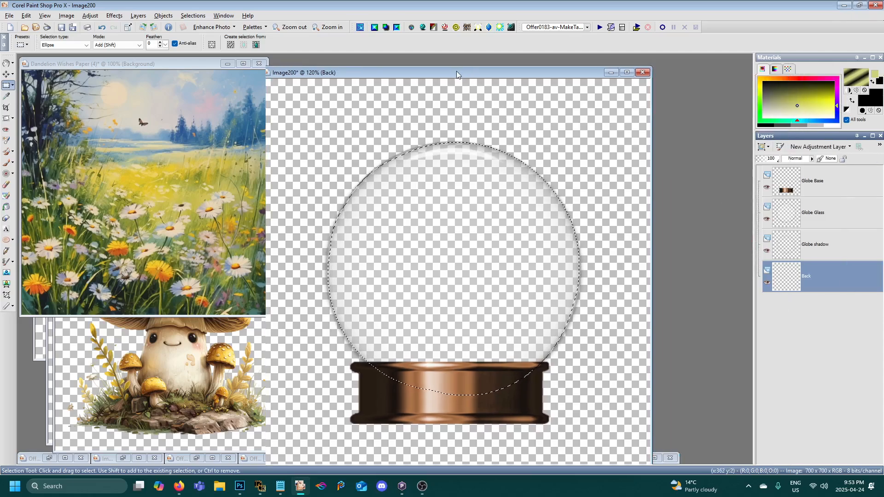
{"action": "right_click", "coordinate": [411, 78]}
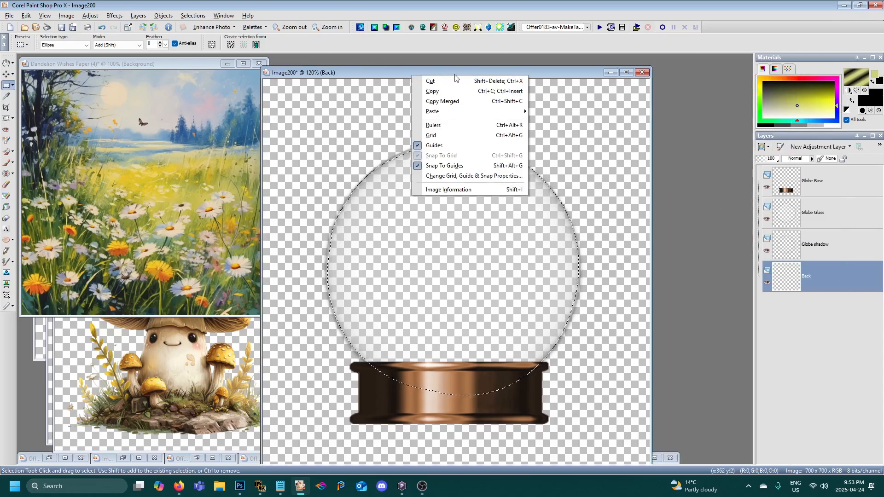
{"action": "mouse_move", "coordinate": [490, 115]}
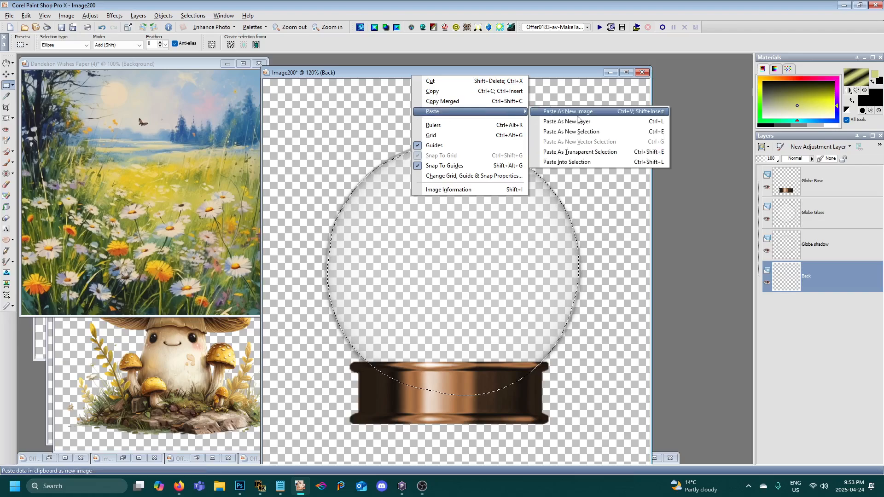
{"action": "left_click", "coordinate": [595, 117]}
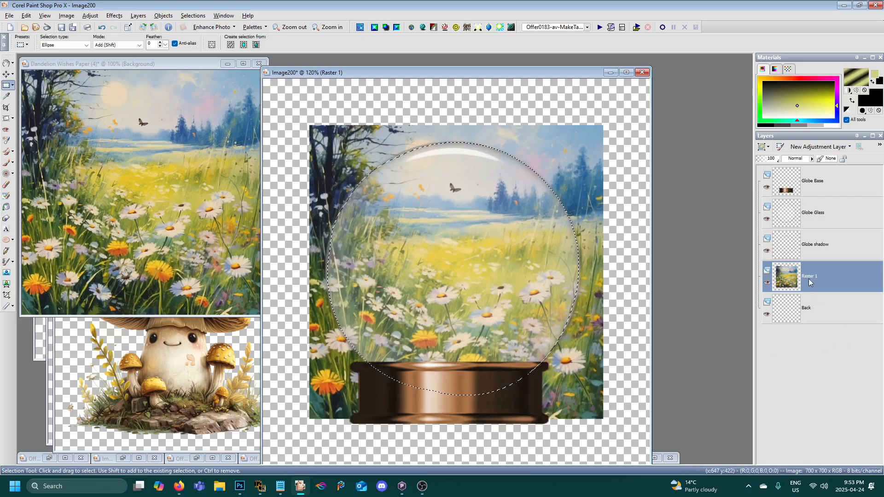
- Try promoting the circular selection of the meadow layer to its own layer, toggling the full meadow layer's visibility to check the fit
{"action": "mouse_move", "coordinate": [808, 278]}
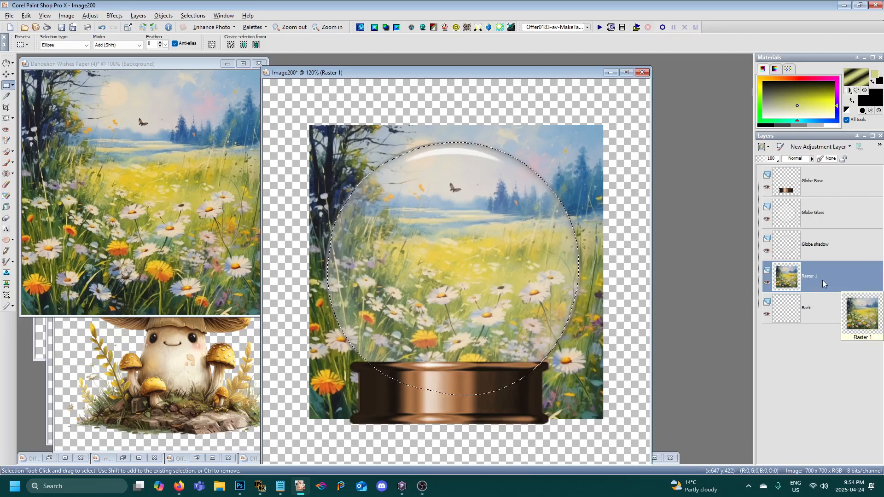
{"action": "right_click", "coordinate": [814, 280]}
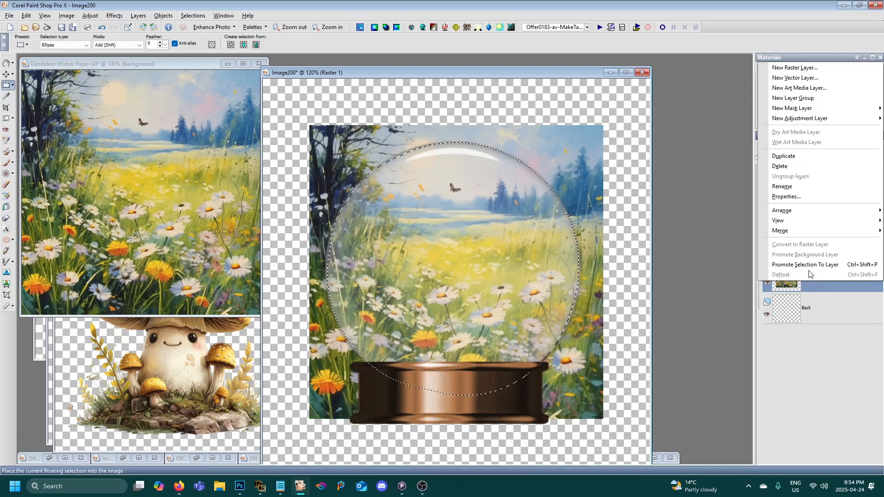
{"action": "left_click", "coordinate": [809, 270]}
{"action": "mouse_move", "coordinate": [823, 293]}
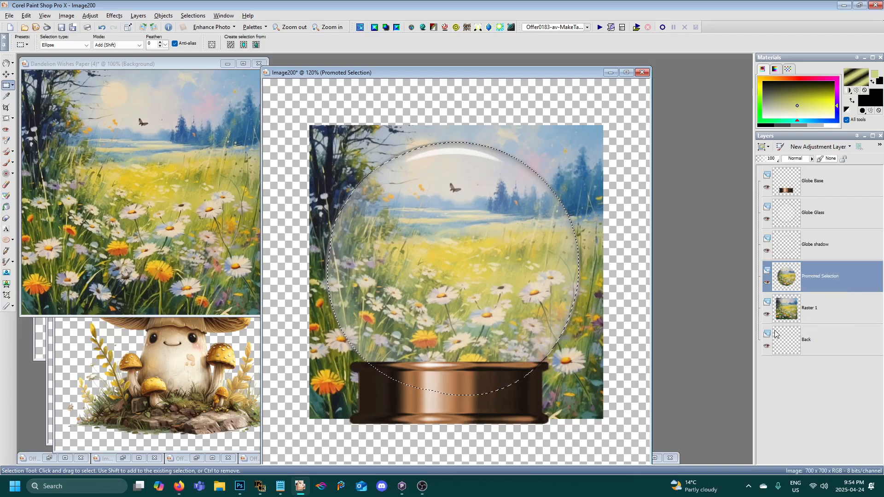
{"action": "left_click", "coordinate": [766, 316]}
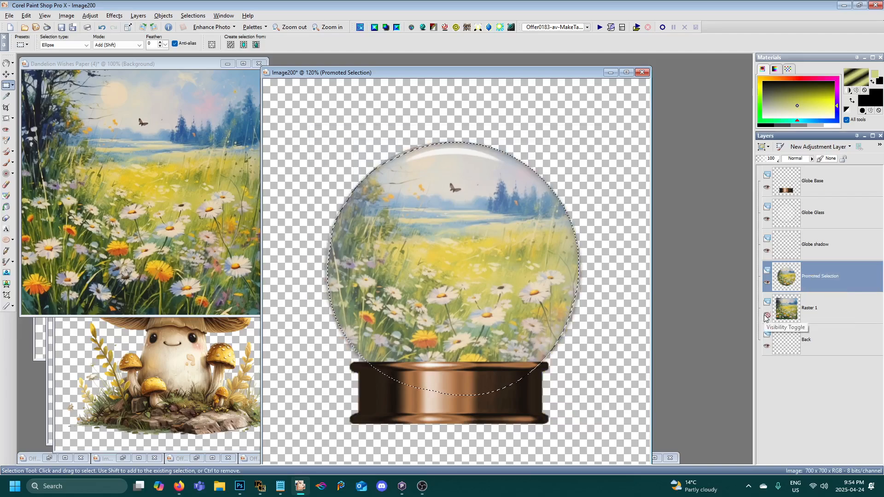
{"action": "left_click", "coordinate": [767, 316]}
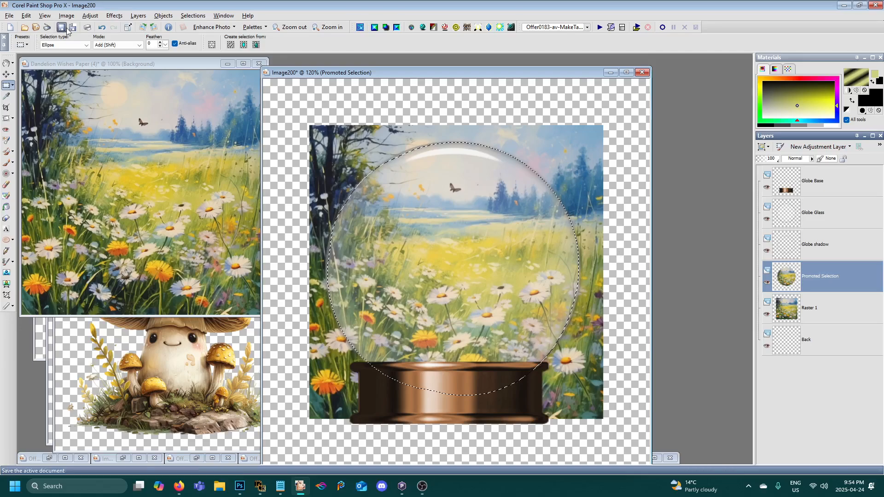
- Undo the visibility changes and the promotion of the circular selection to a layer
{"action": "left_click", "coordinate": [26, 17]}
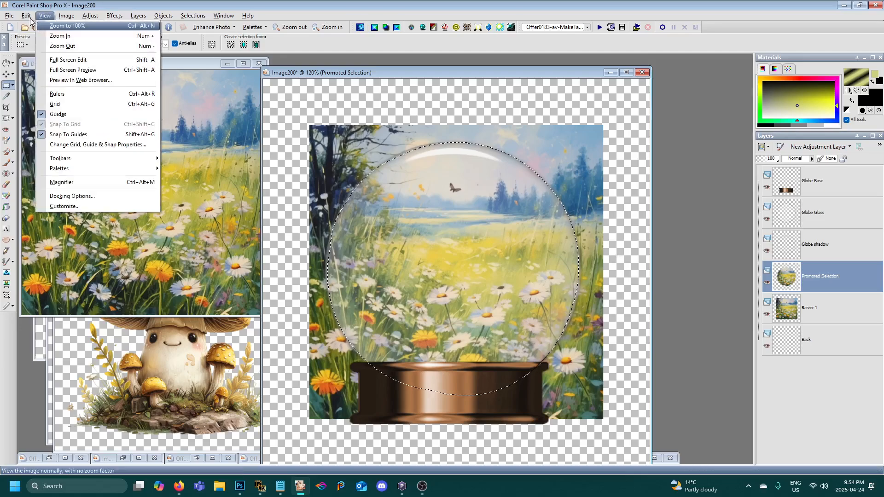
{"action": "left_click", "coordinate": [27, 18]}
{"action": "left_click", "coordinate": [27, 16]}
{"action": "left_click", "coordinate": [29, 26]}
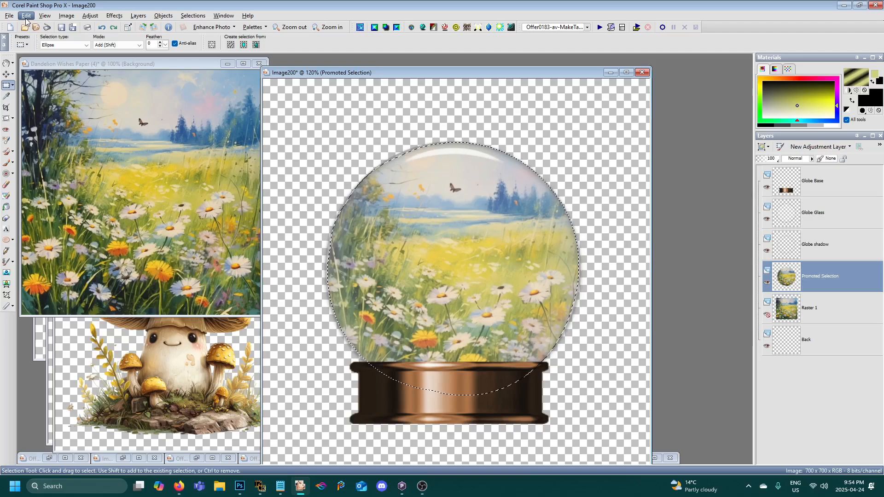
{"action": "left_click", "coordinate": [26, 17]}
{"action": "left_click", "coordinate": [29, 26]}
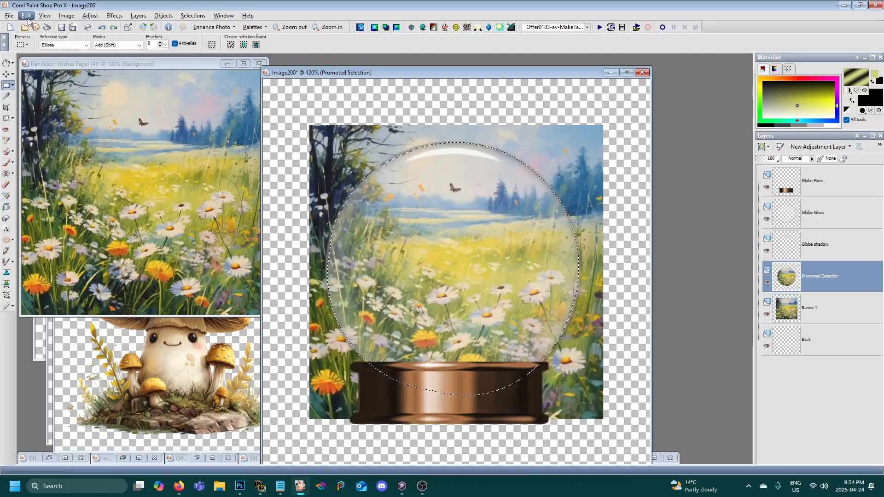
{"action": "left_click", "coordinate": [26, 17]}
{"action": "left_click", "coordinate": [30, 25]}
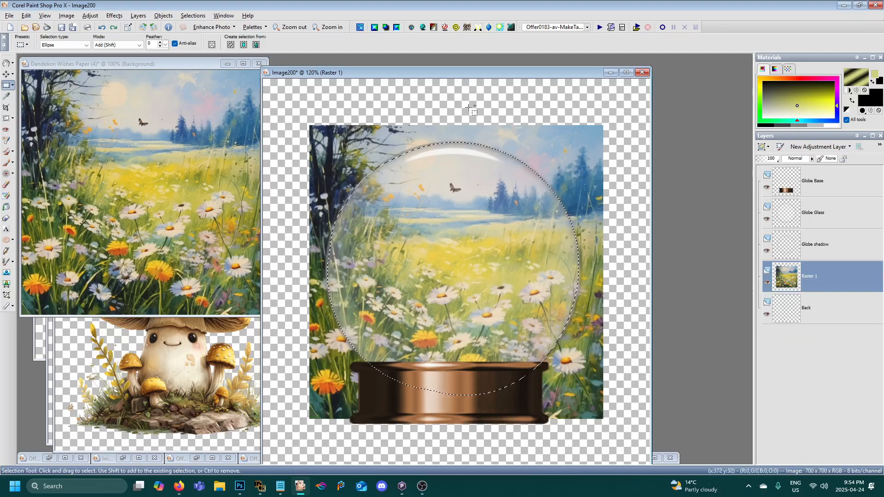
- Invert the circular selection and delete the meadow layer's area outside the glass sphere
{"action": "left_click_drag", "start_coordinate": [453, 77], "coordinate": [454, 82]}
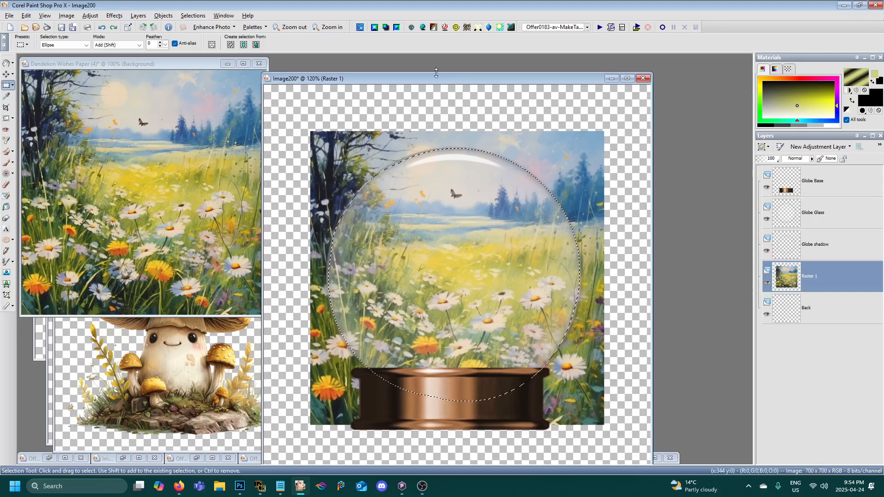
{"action": "left_click", "coordinate": [193, 16]}
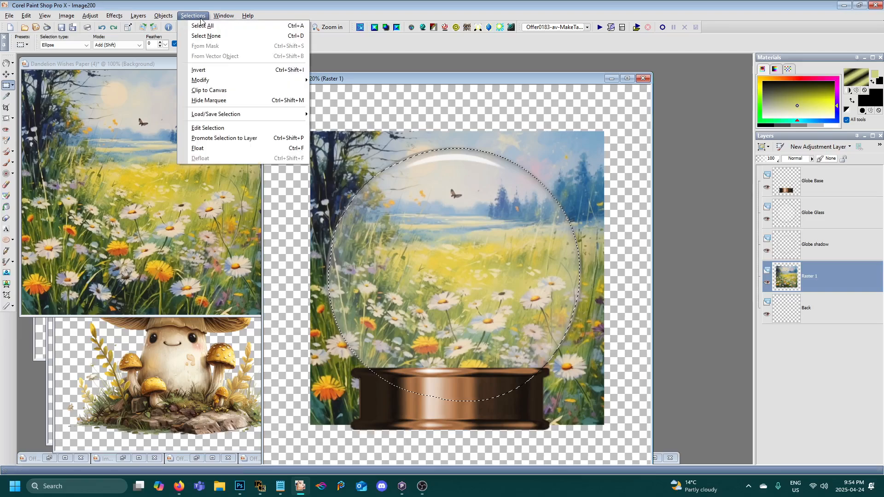
{"action": "left_click", "coordinate": [213, 70]}
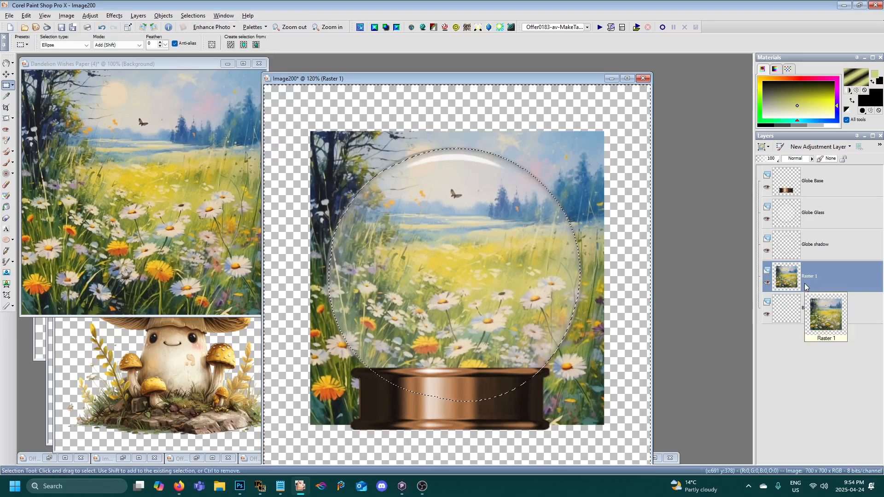
{"action": "key", "text": "Delete"}
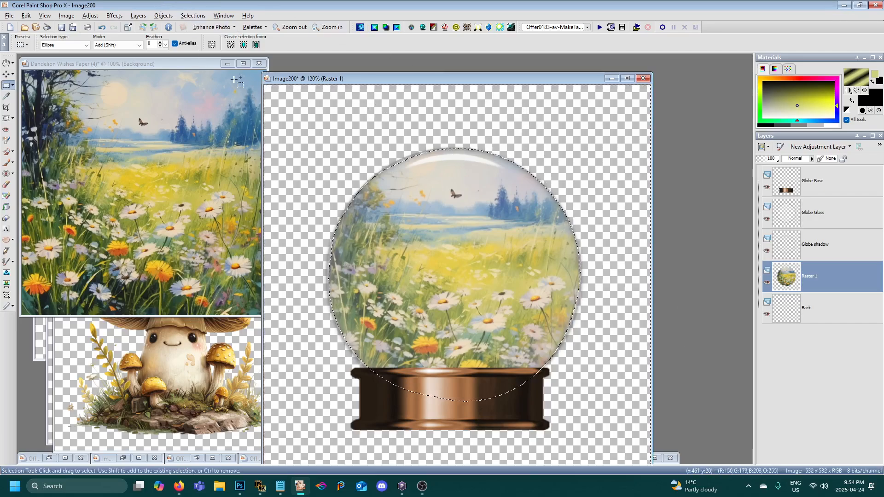
- Minimize the meadow paper image and copy the mushroom image, Dandelion Wishes Element (82)
{"action": "left_click", "coordinate": [228, 63]}
{"action": "left_click_drag", "start_coordinate": [286, 80], "coordinate": [344, 75]}
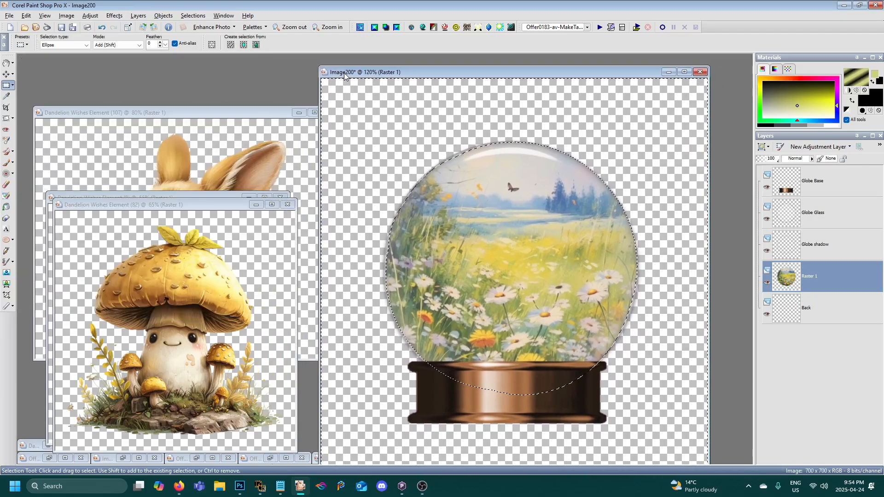
{"action": "left_click", "coordinate": [154, 204]}
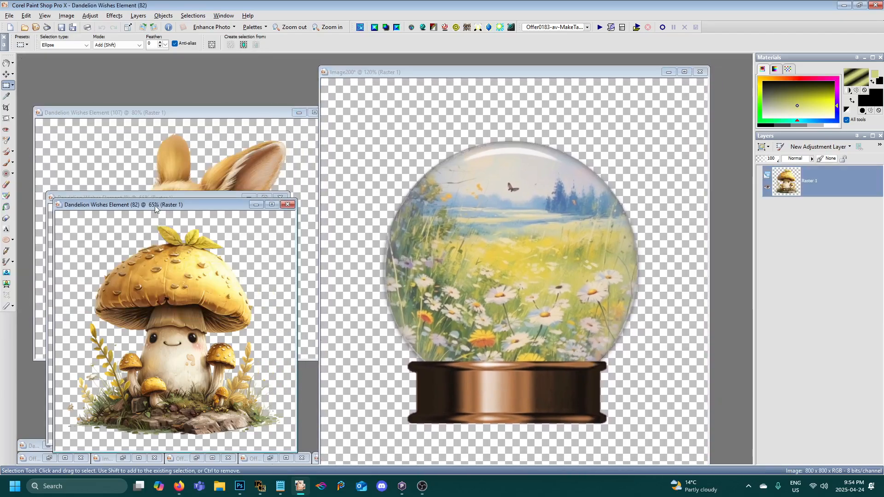
{"action": "right_click", "coordinate": [155, 205]}
{"action": "left_click", "coordinate": [203, 219]}
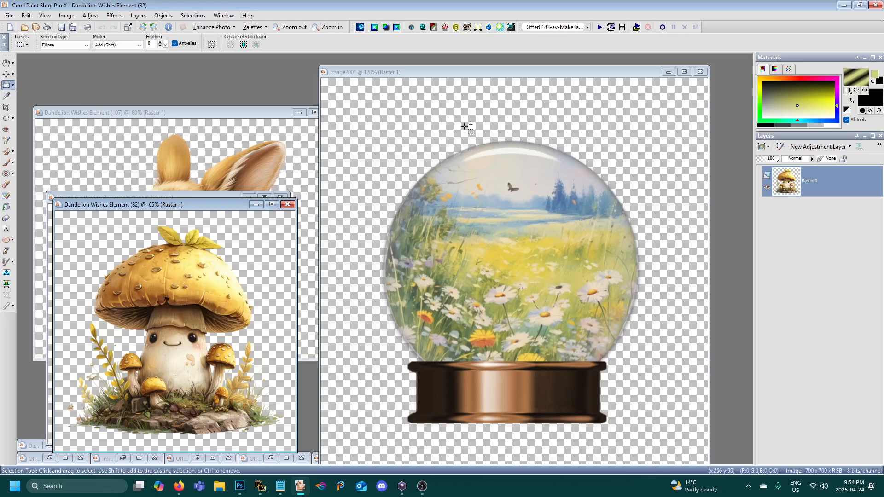
{"action": "right_click", "coordinate": [483, 73]}
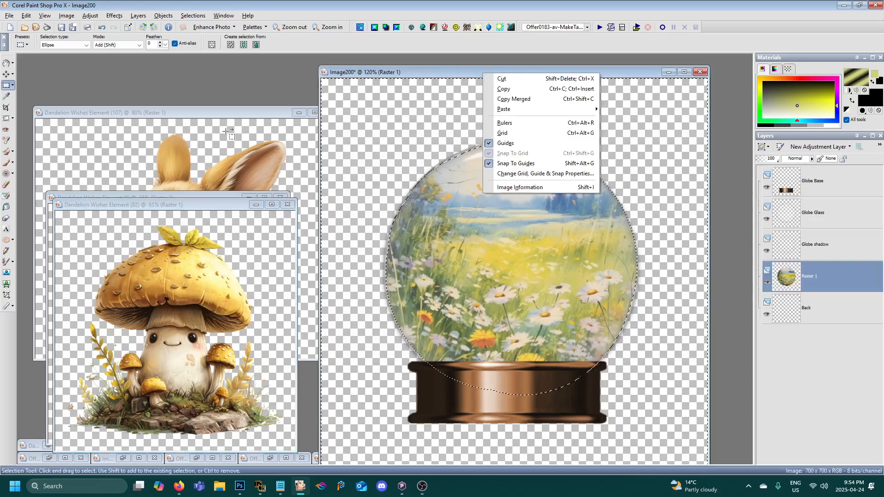
{"action": "left_click", "coordinate": [130, 201]}
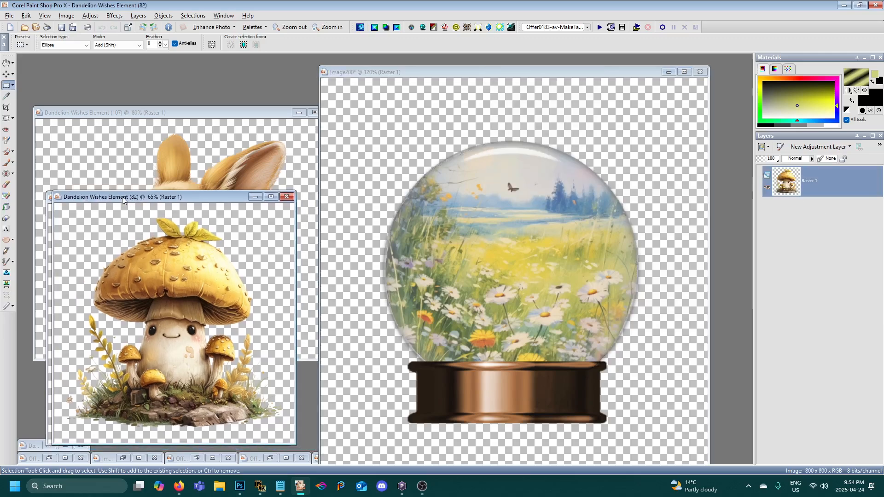
{"action": "left_click_drag", "start_coordinate": [123, 199], "coordinate": [124, 197]}
{"action": "right_click", "coordinate": [123, 197]}
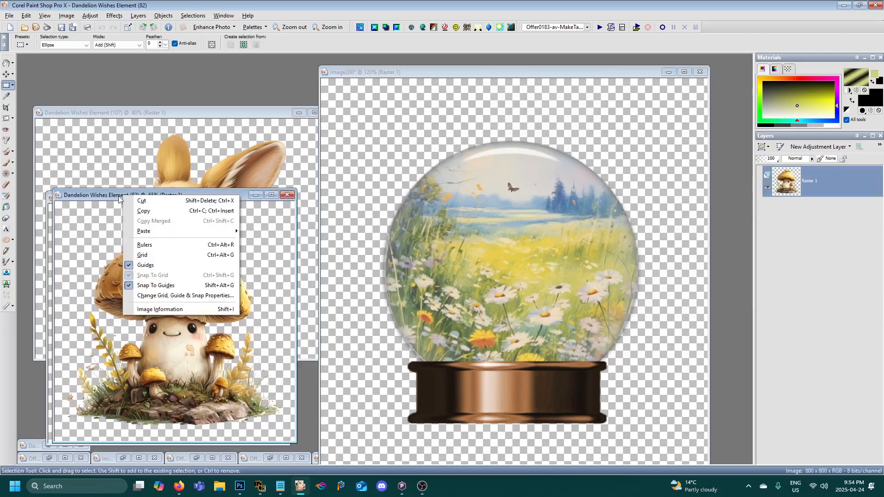
{"action": "left_click", "coordinate": [166, 211]}
- Paste the copied mushroom into the snow globe image as a new layer above the meadow layer
{"action": "left_click_drag", "start_coordinate": [477, 74], "coordinate": [425, 74]}
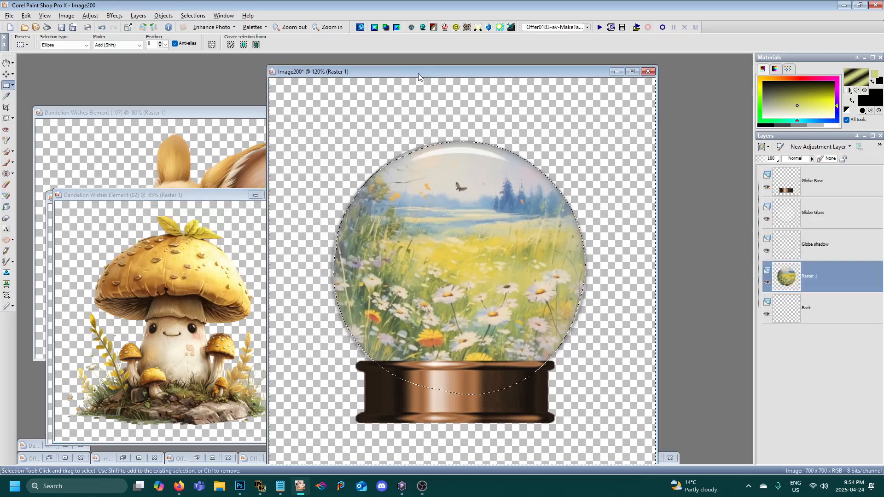
{"action": "right_click", "coordinate": [475, 80]}
{"action": "mouse_move", "coordinate": [544, 107]}
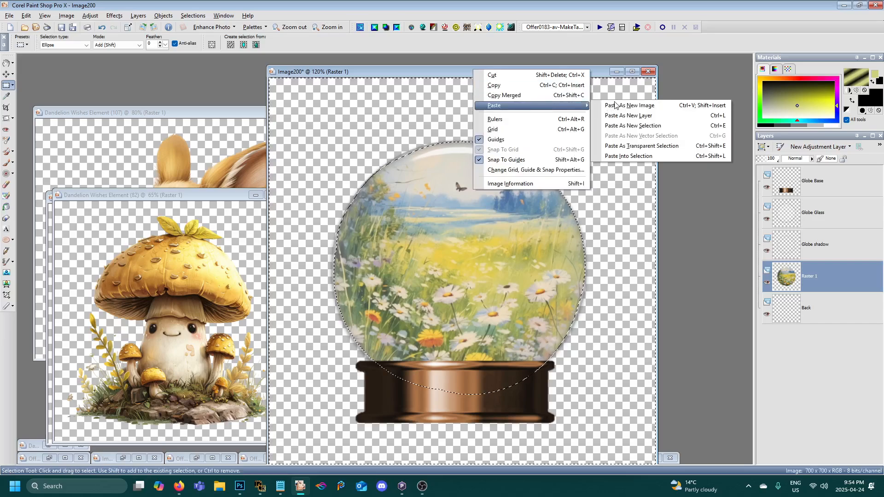
{"action": "left_click", "coordinate": [627, 116]}
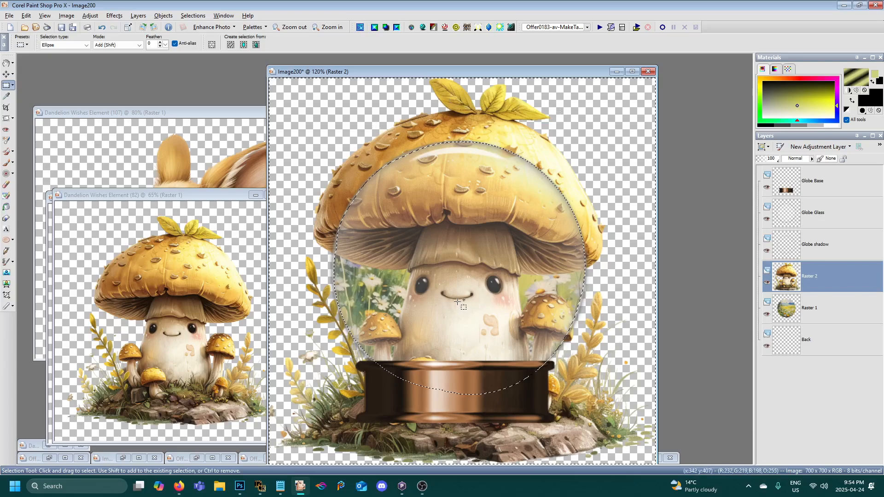
- Try resizing only the mushroom layer to 22 percent with Resize all layers turned off, and undo that resize
{"action": "left_click", "coordinate": [66, 18]}
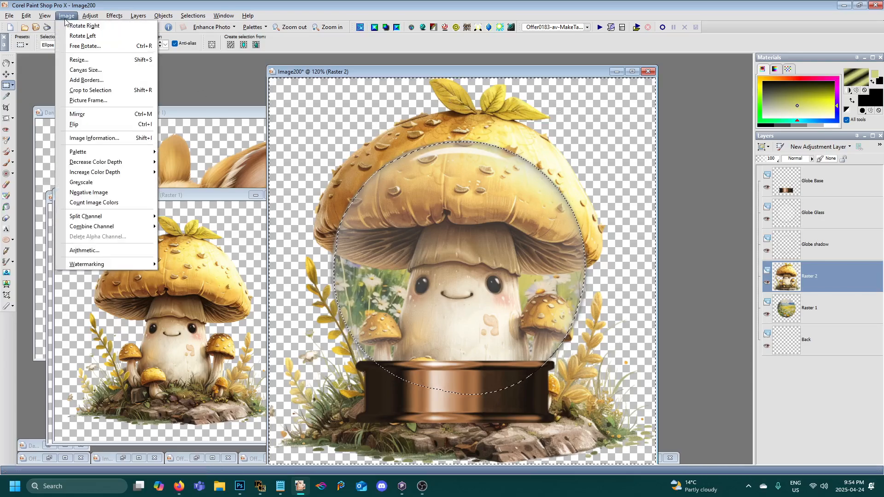
{"action": "left_click", "coordinate": [184, 132]}
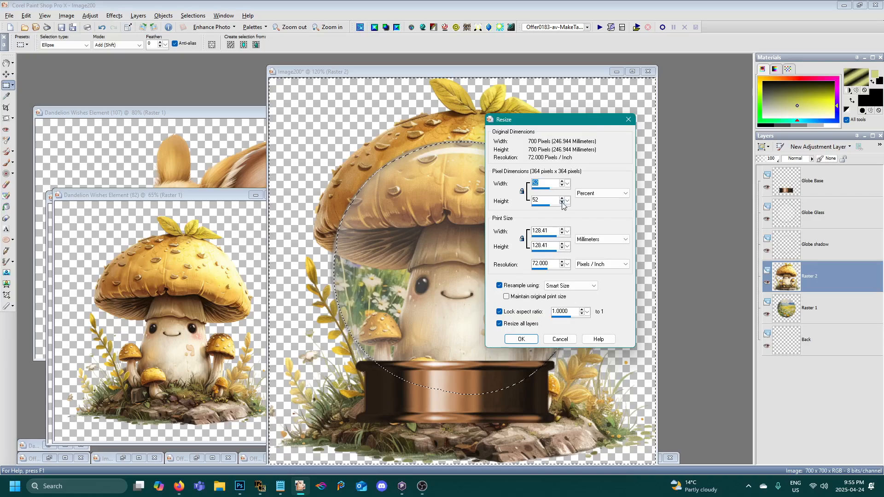
{"action": "key", "text": "Tab"}
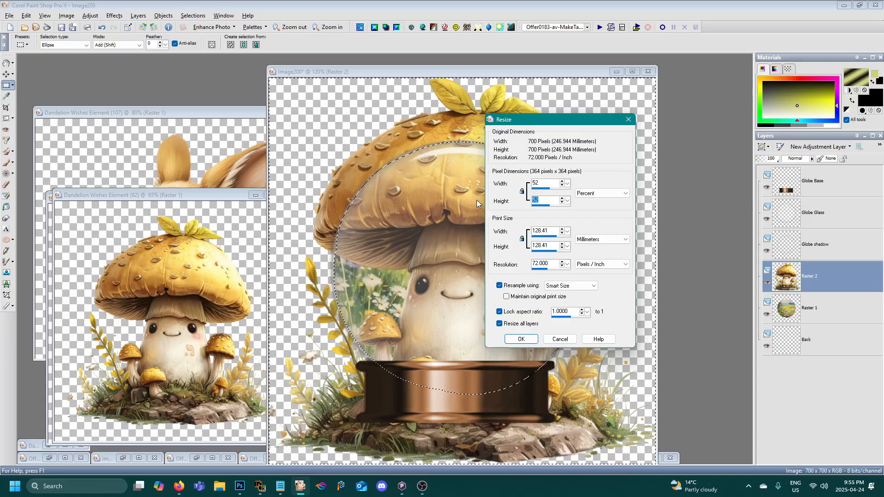
{"action": "type", "text": "22"}
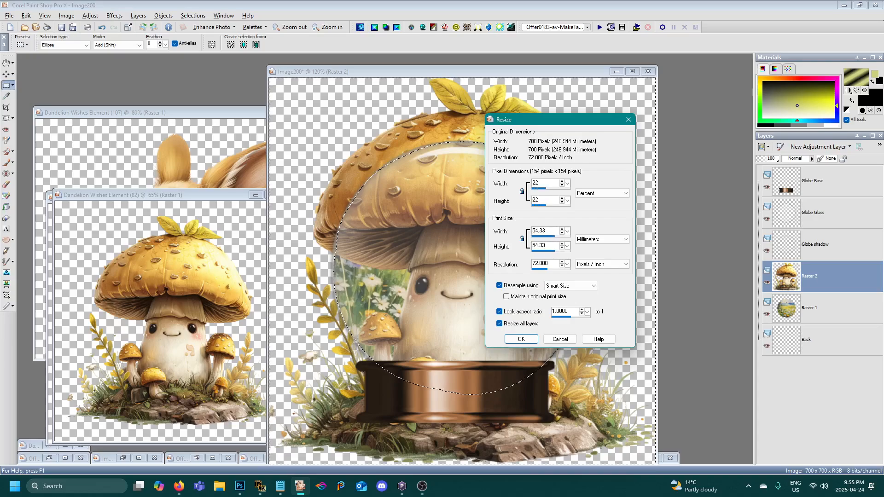
{"action": "left_click", "coordinate": [501, 324]}
{"action": "left_click", "coordinate": [523, 339]}
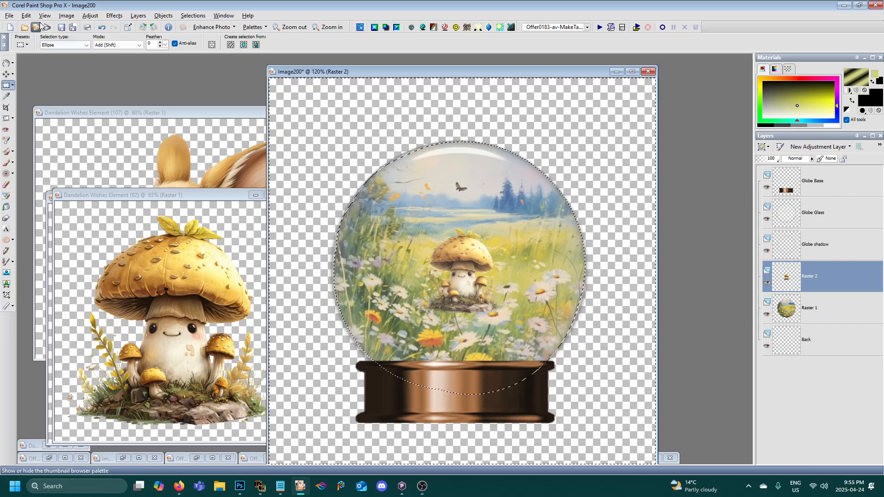
{"action": "left_click", "coordinate": [27, 15]}
{"action": "left_click", "coordinate": [29, 29]}
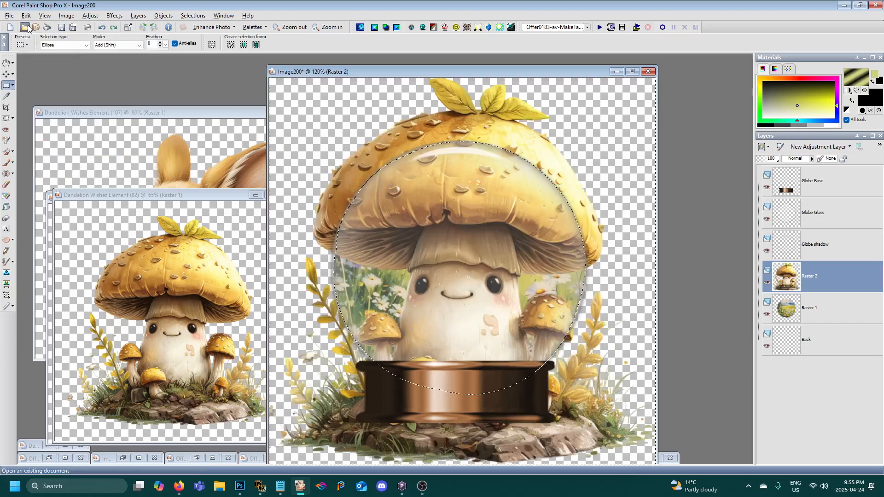
- Resize only the mushroom layer to 30 percent, keeping Resize all layers turned off
{"action": "left_click", "coordinate": [66, 15]}
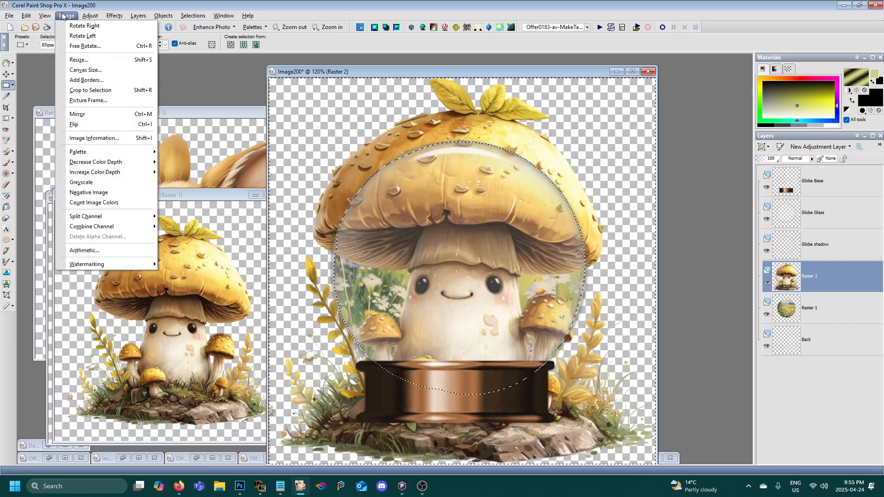
{"action": "left_click", "coordinate": [78, 60]}
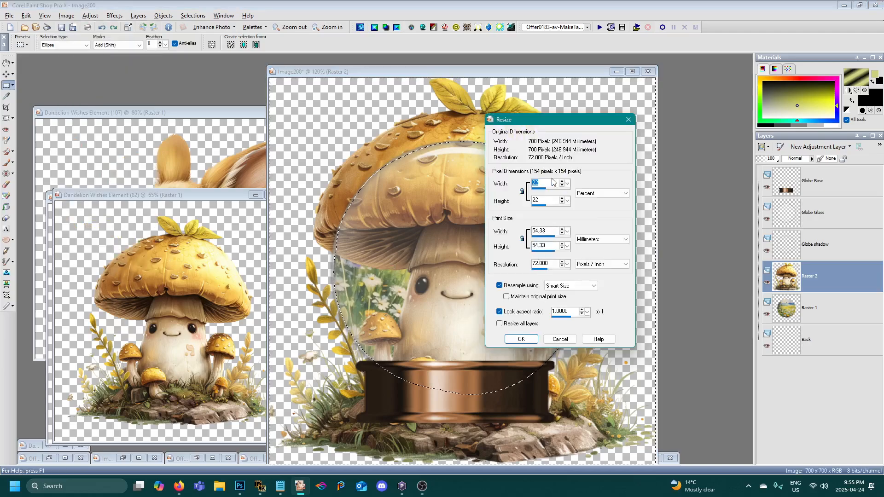
{"action": "double_click", "coordinate": [549, 183]}
{"action": "type", "text": "30"}
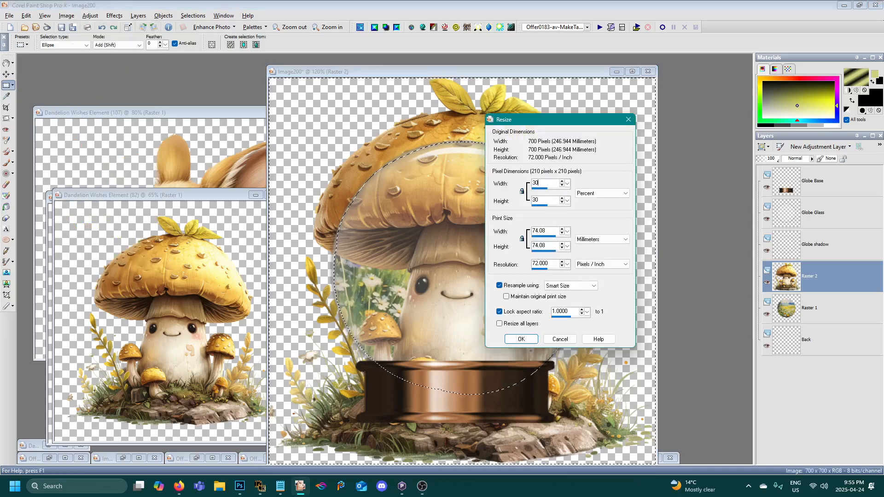
{"action": "left_click", "coordinate": [522, 339]}
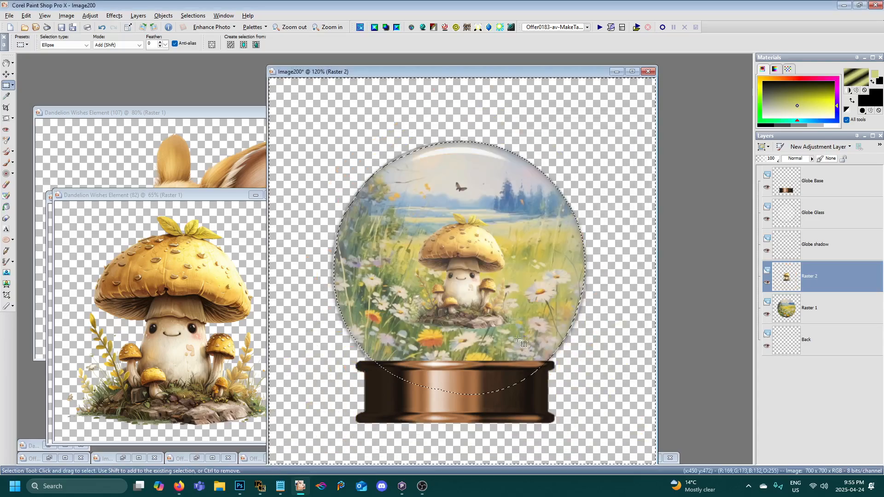
- Undo an accidental move of the linked glass and shadow layers, and move the mushroom to the globe's lower left, resting on the base
{"action": "left_click", "coordinate": [3, 76]}
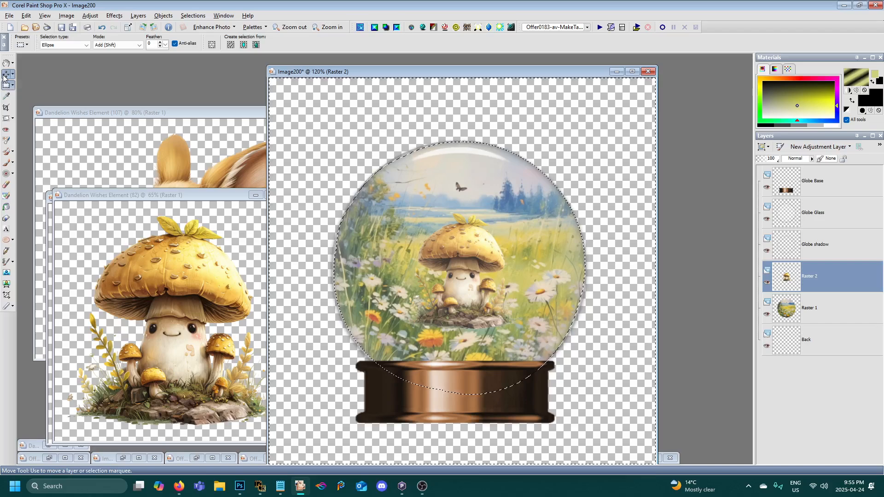
{"action": "left_click_drag", "start_coordinate": [463, 249], "coordinate": [461, 276]}
{"action": "left_click", "coordinate": [26, 15]}
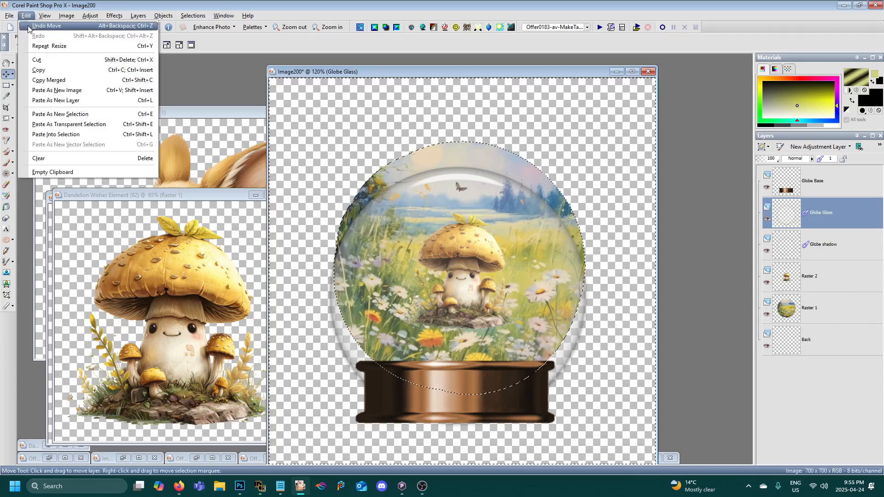
{"action": "left_click", "coordinate": [37, 24]}
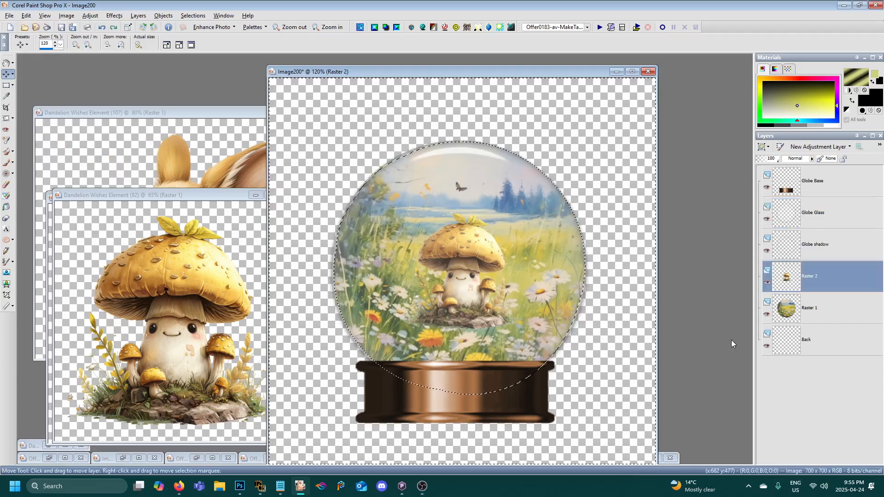
{"action": "mouse_move", "coordinate": [772, 277]}
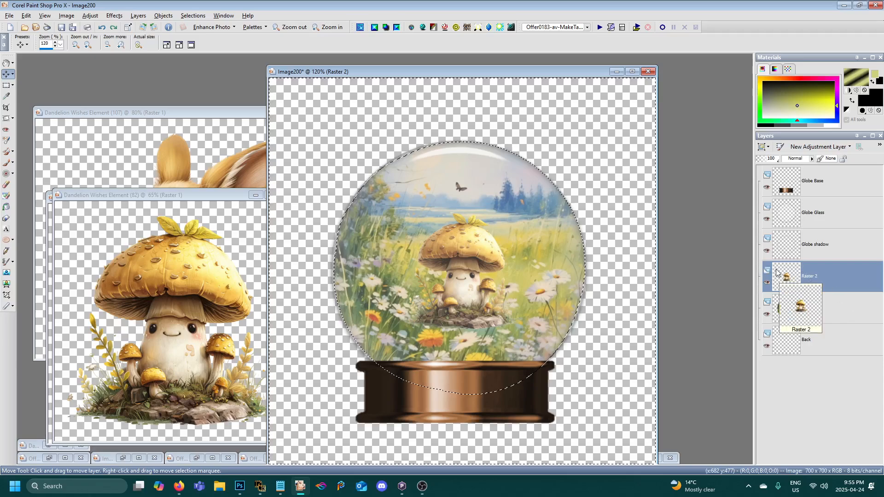
{"action": "left_click_drag", "start_coordinate": [460, 257], "coordinate": [398, 299]}
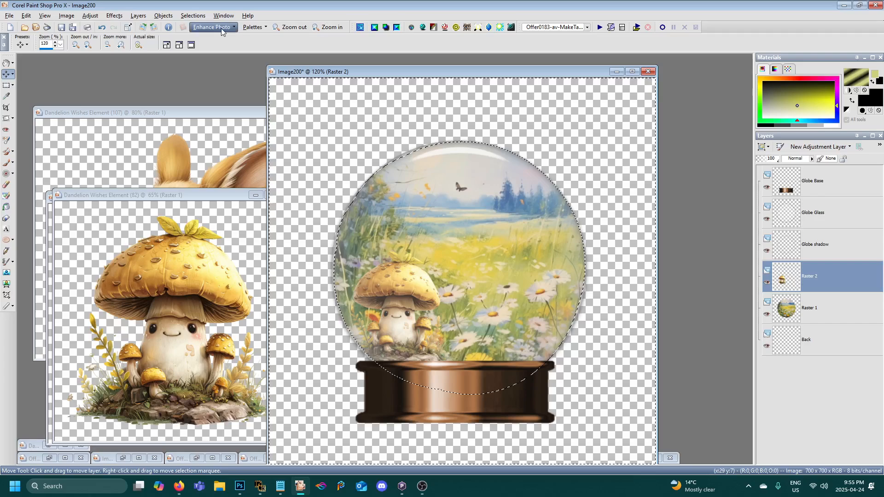
- Invert the selection around the glass sphere and undo that inversion
{"action": "left_click", "coordinate": [199, 17]}
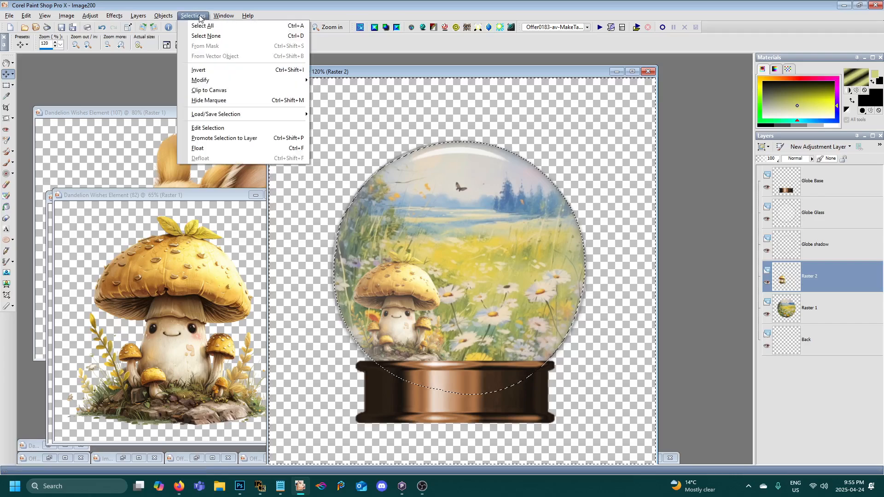
{"action": "left_click", "coordinate": [213, 70]}
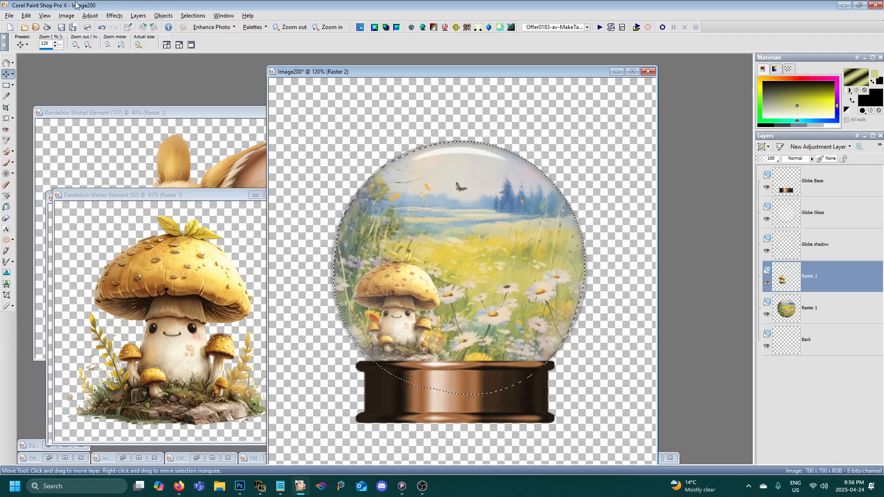
{"action": "left_click", "coordinate": [28, 16]}
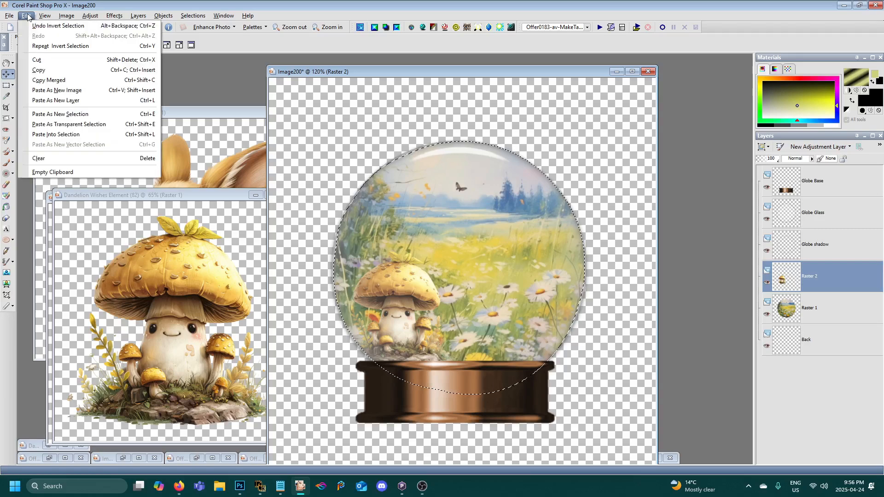
{"action": "left_click", "coordinate": [61, 27]}
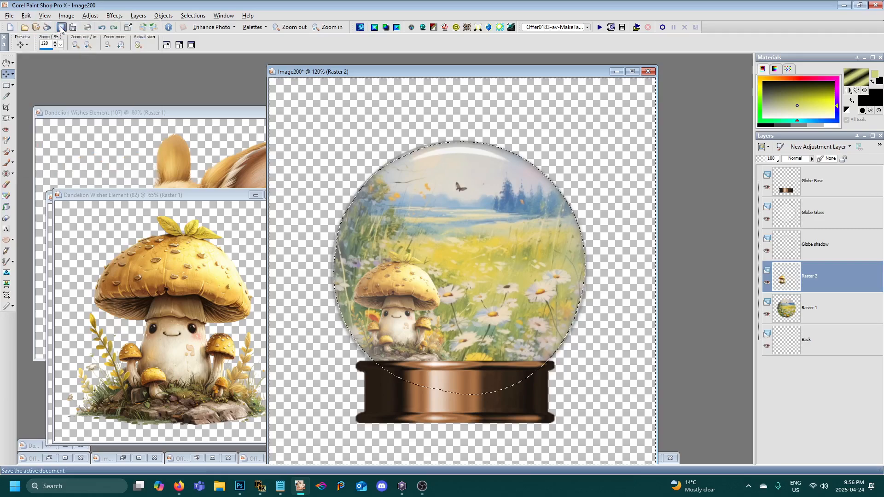
- Close the mushroom element image and copy the dandelion image, Dandelion Wishes Element (8)
{"action": "left_click", "coordinate": [228, 195]}
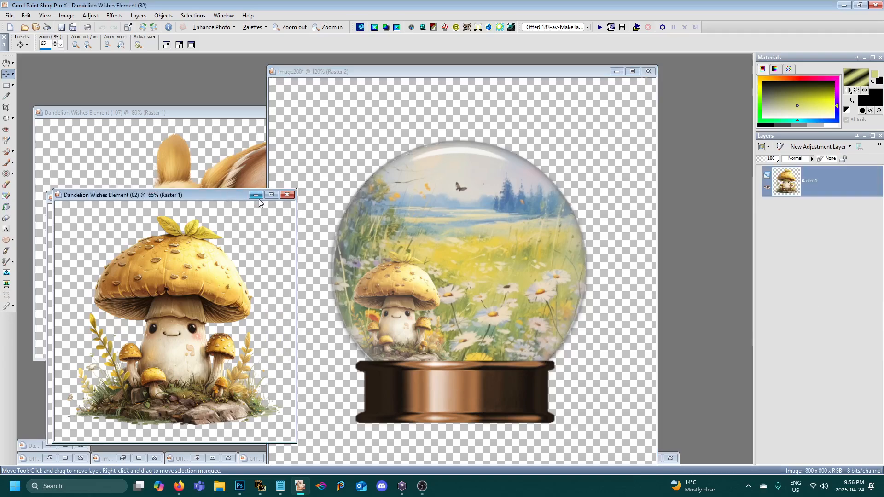
{"action": "left_click", "coordinate": [286, 195]}
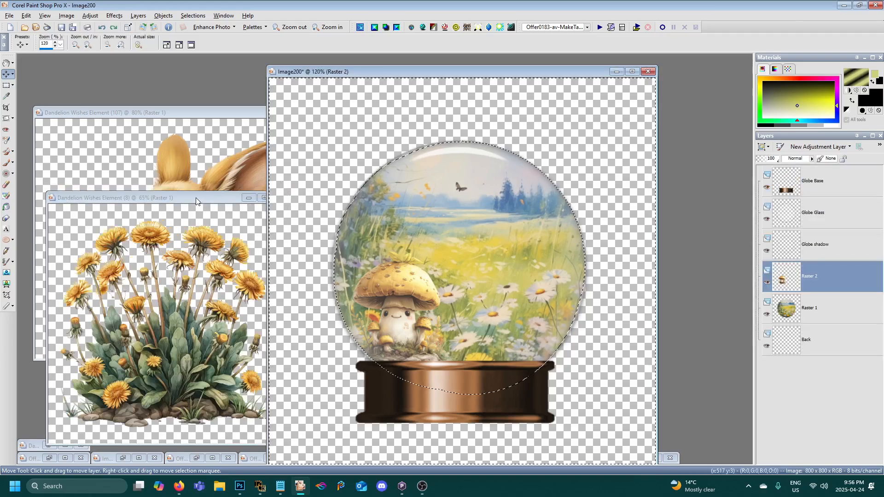
{"action": "left_click_drag", "start_coordinate": [194, 197], "coordinate": [170, 192]}
{"action": "right_click", "coordinate": [169, 193]}
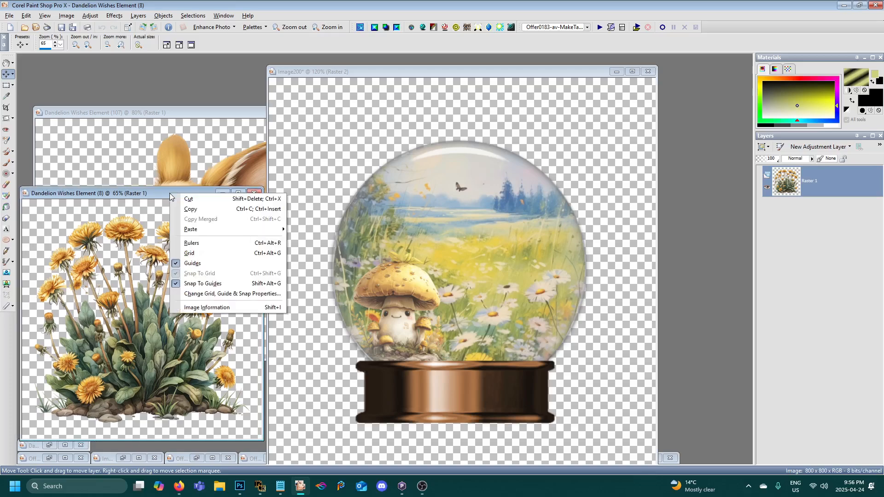
{"action": "left_click", "coordinate": [194, 211]}
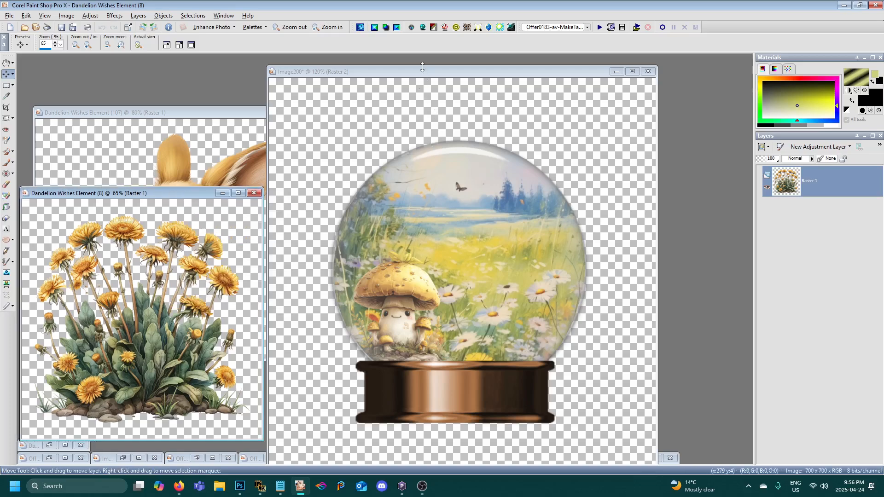
- Paste the copied dandelions into the snow globe image as a new layer directly above the meadow layer
{"action": "left_click_drag", "start_coordinate": [419, 74], "coordinate": [454, 75]}
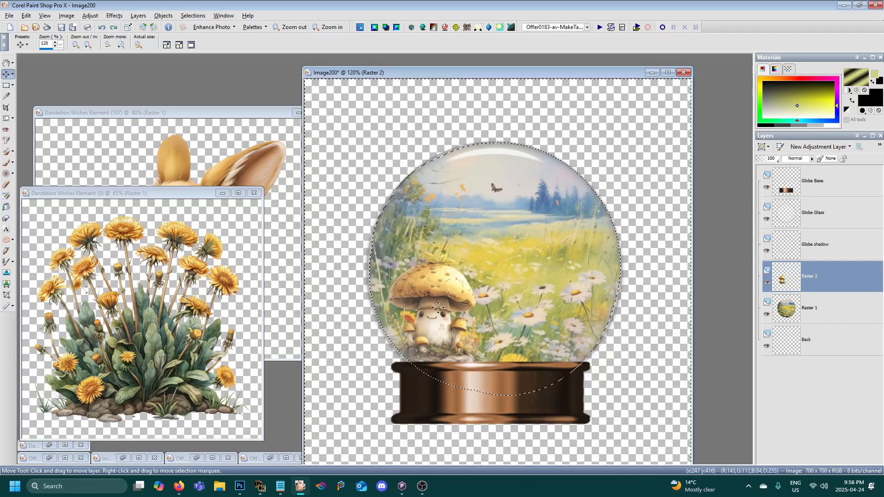
{"action": "left_click", "coordinate": [793, 318]}
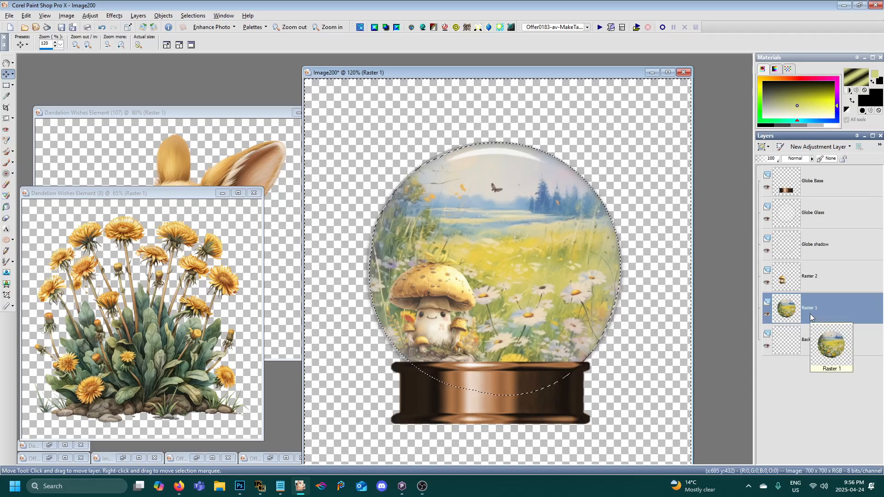
{"action": "right_click", "coordinate": [485, 71]}
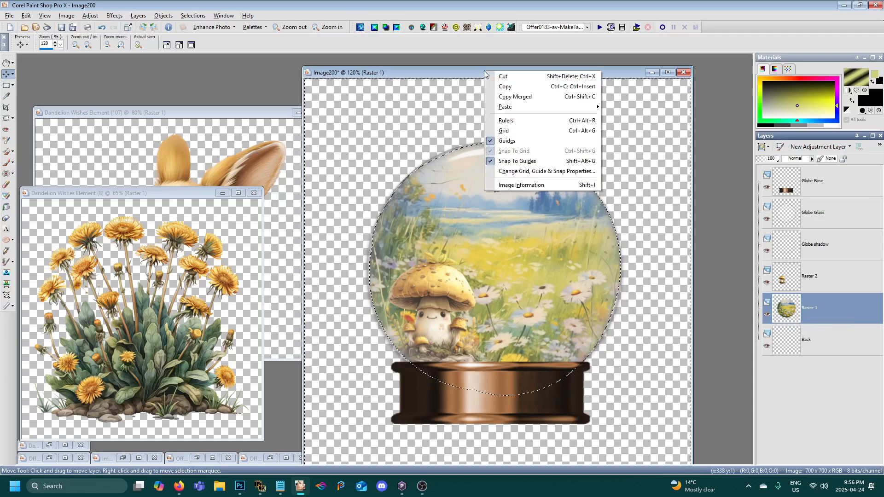
{"action": "mouse_move", "coordinate": [552, 107]}
{"action": "left_click", "coordinate": [640, 116]}
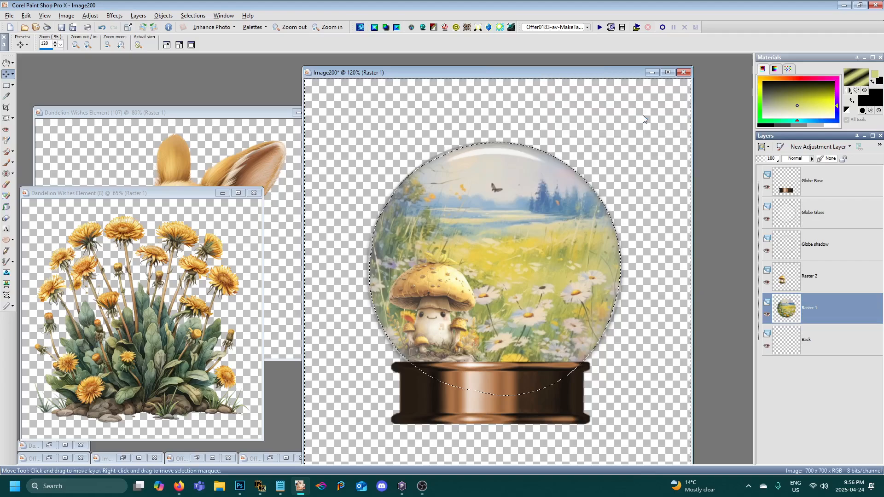
- Resize only the dandelion layer to 44 percent
{"action": "left_click", "coordinate": [67, 16]}
{"action": "left_click", "coordinate": [78, 58]}
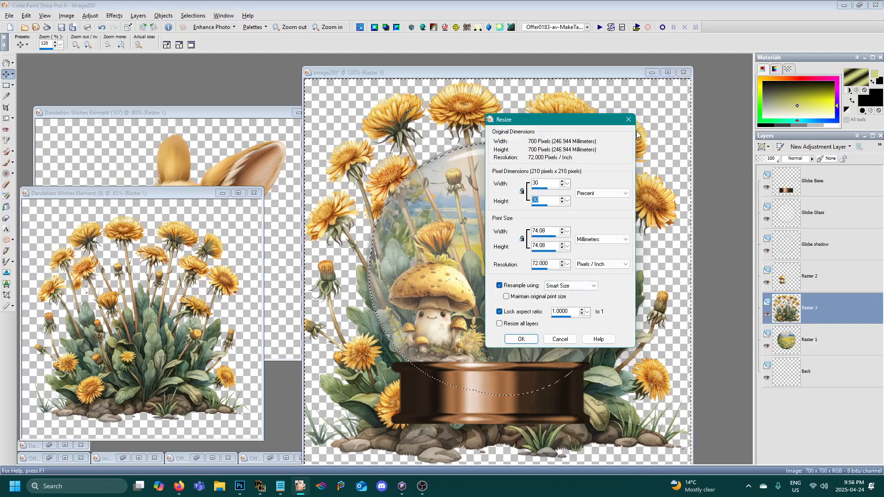
{"action": "type", "text": "44"}
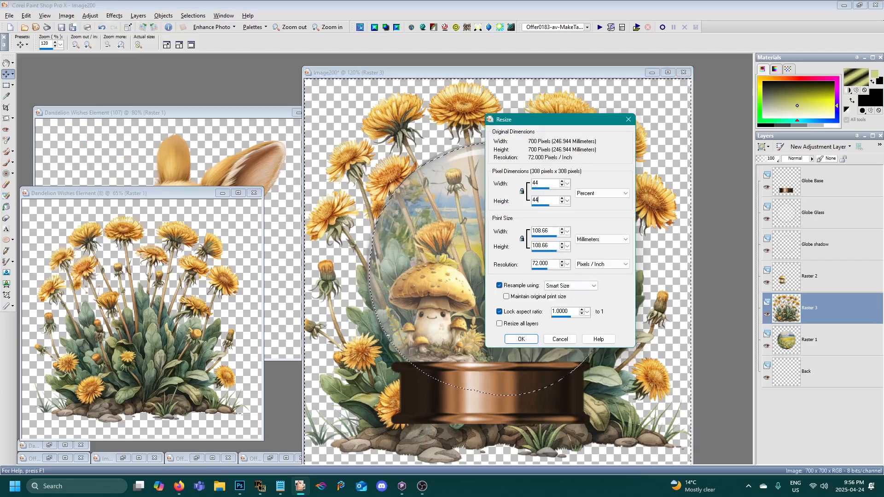
{"action": "left_click", "coordinate": [521, 339]}
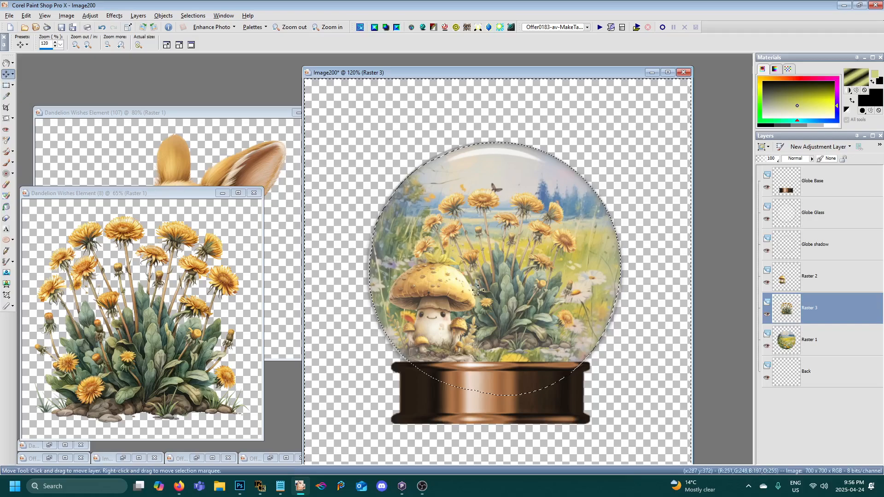
- Move the dandelions to the globe's lower right beside the mushroom and clear their part outside the glass sphere
{"action": "left_click_drag", "start_coordinate": [525, 305], "coordinate": [562, 334]}
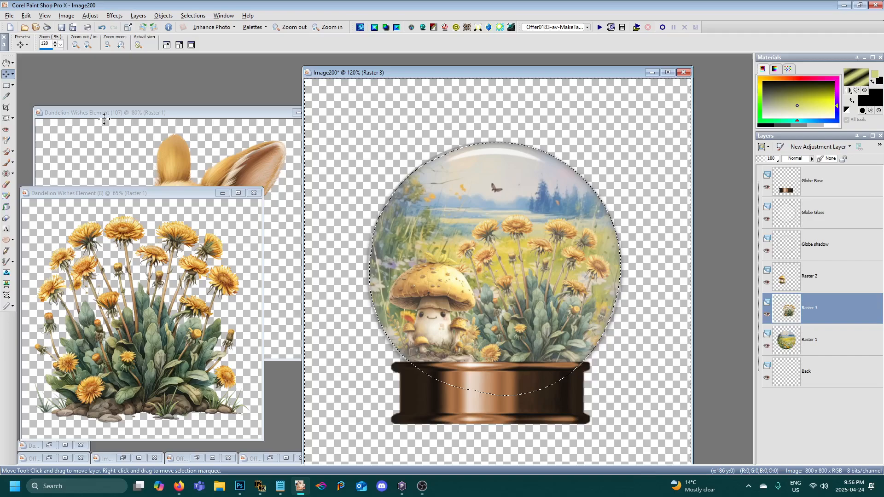
{"action": "left_click", "coordinate": [26, 15]}
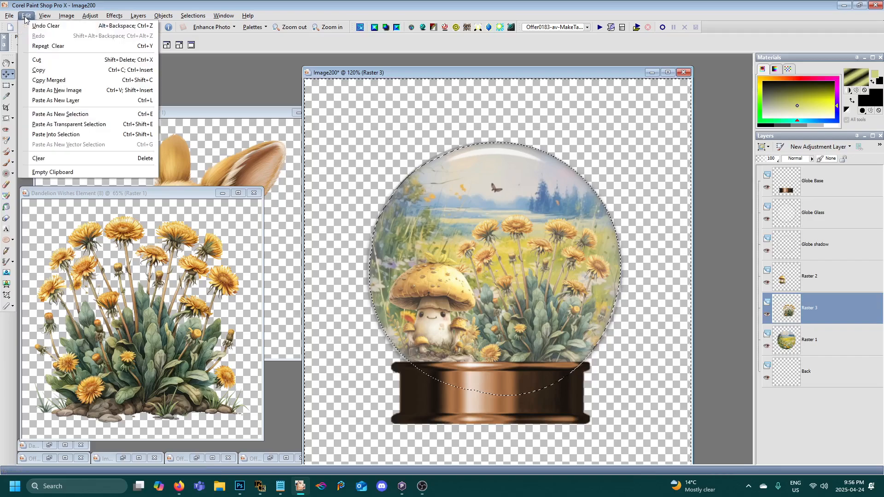
{"action": "left_click", "coordinate": [47, 61]}
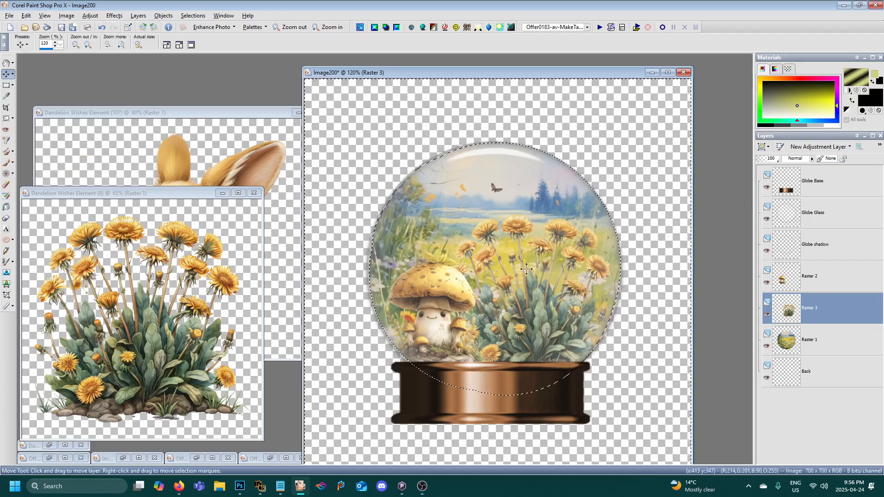
- Close the dandelion element image and copy the rabbit image, Dandelion Wishes Element (107)
{"action": "left_click", "coordinate": [254, 193]}
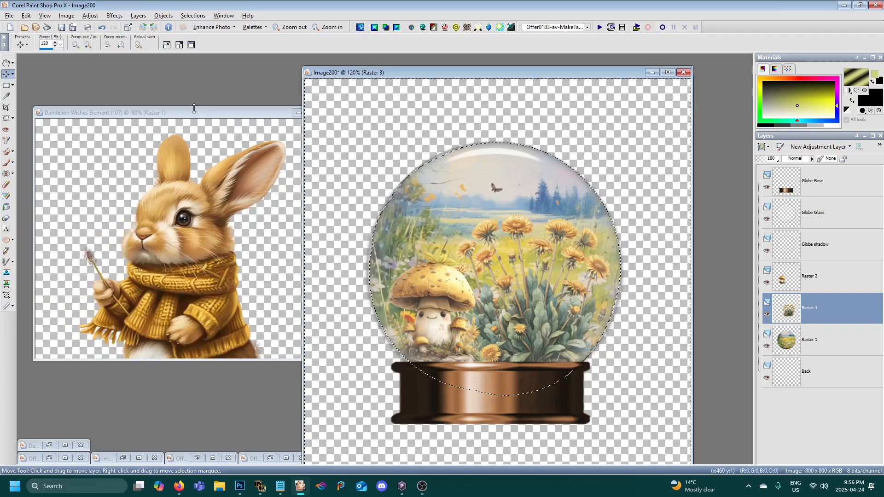
{"action": "left_click_drag", "start_coordinate": [192, 111], "coordinate": [182, 137]}
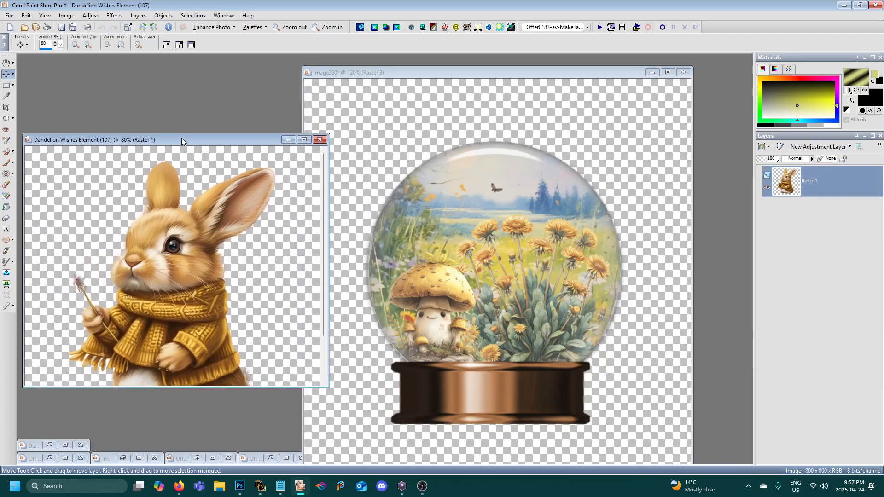
{"action": "right_click", "coordinate": [181, 138]}
{"action": "left_click", "coordinate": [199, 155]}
- Paste the copied rabbit into the snow globe image as a new layer between the dandelion and mushroom layers
{"action": "left_click", "coordinate": [435, 77]}
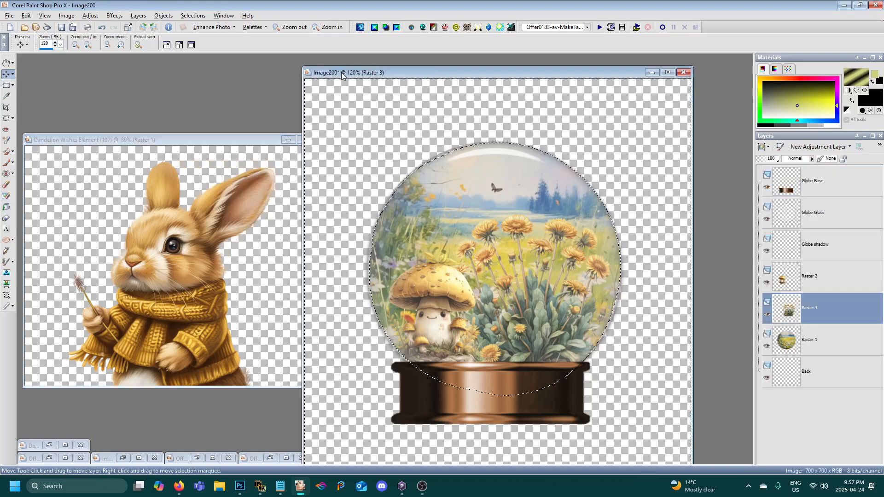
{"action": "left_click_drag", "start_coordinate": [429, 75], "coordinate": [393, 71]}
{"action": "right_click", "coordinate": [405, 67]}
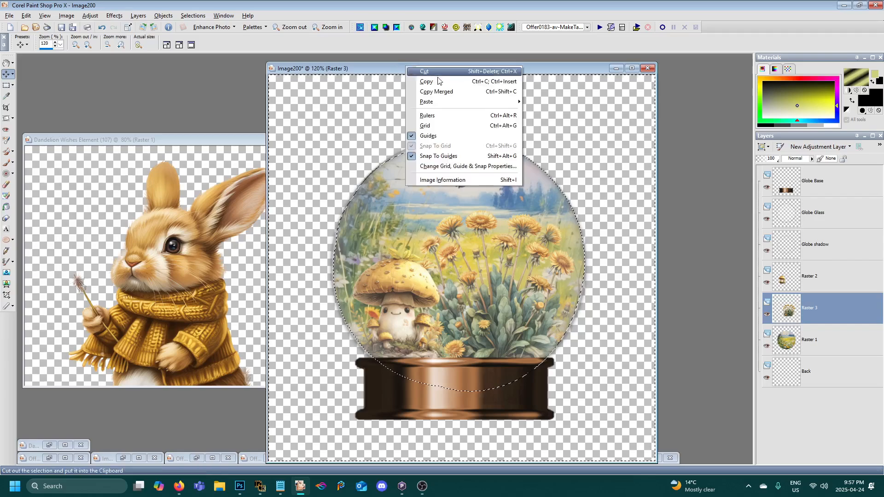
{"action": "mouse_move", "coordinate": [488, 102]}
{"action": "left_click", "coordinate": [561, 112]}
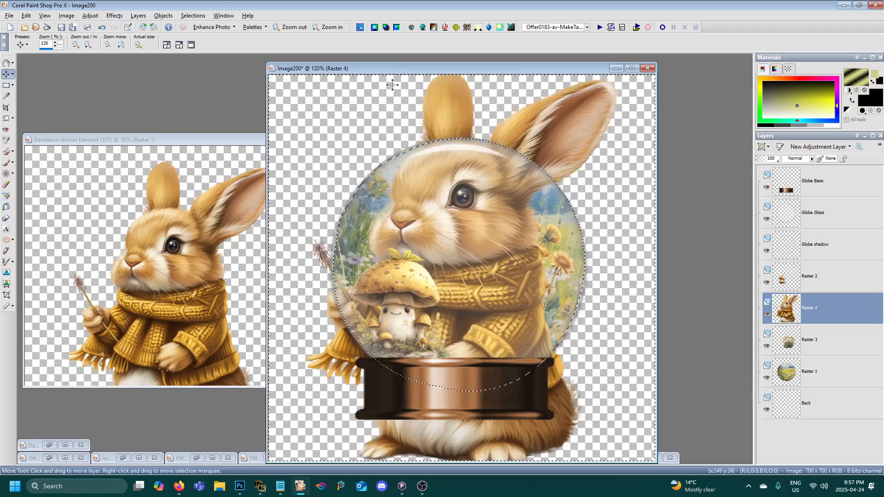
- Resize only the rabbit layer to 35 percent
{"action": "left_click", "coordinate": [66, 15]}
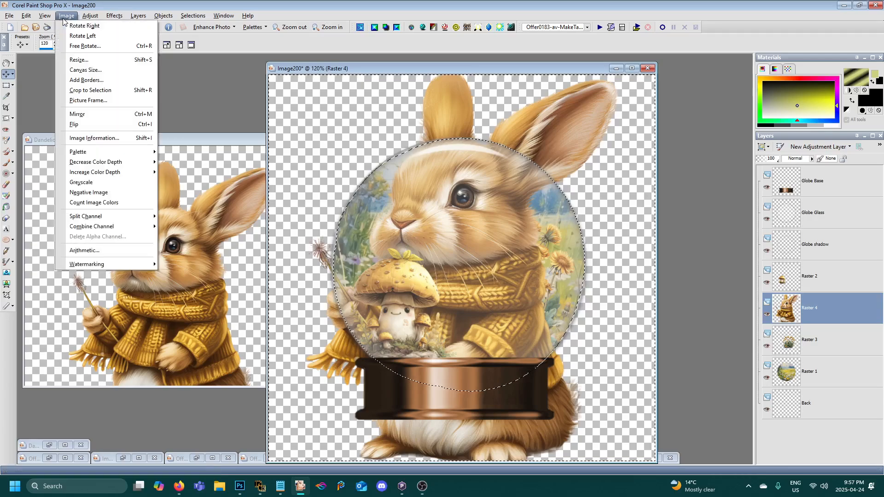
{"action": "left_click", "coordinate": [70, 59]}
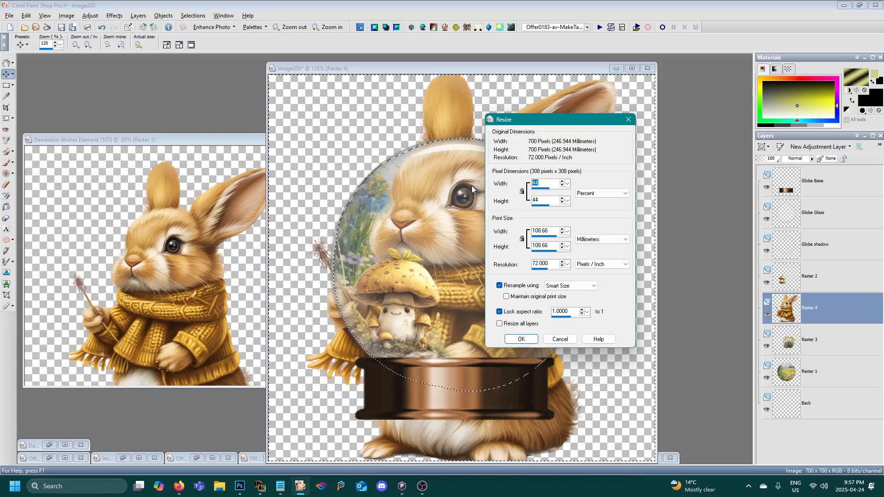
{"action": "type", "text": "35"}
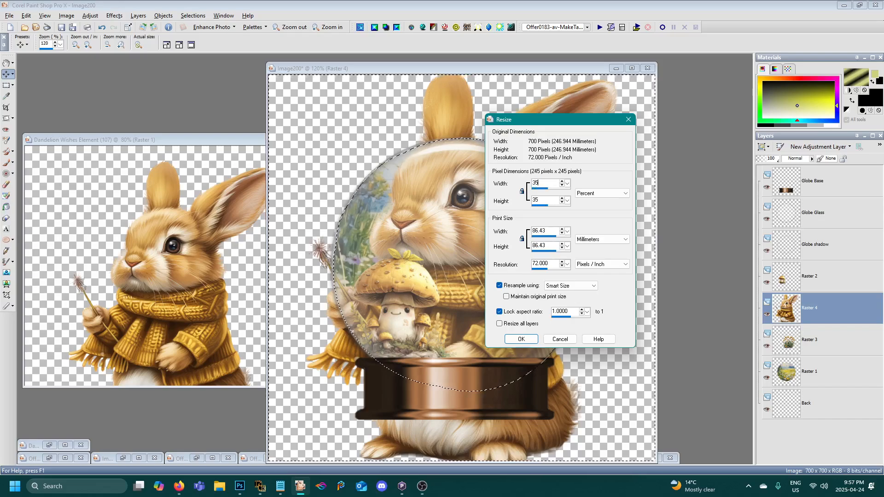
{"action": "left_click", "coordinate": [523, 339]}
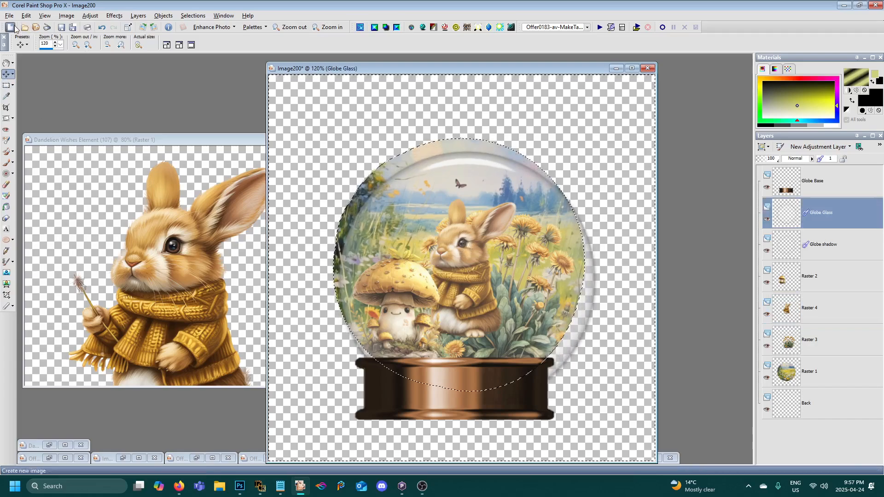
- Undo the accidental shift of the globe glass and move the small rabbit to the globe's lower right, in front of the dandelions
{"action": "left_click", "coordinate": [27, 15]}
{"action": "left_click", "coordinate": [37, 22]}
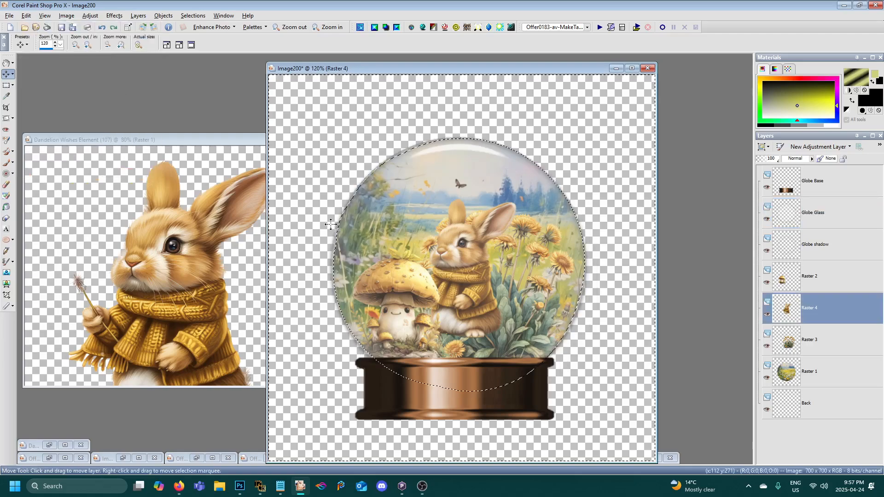
{"action": "left_click_drag", "start_coordinate": [491, 284], "coordinate": [517, 312]}
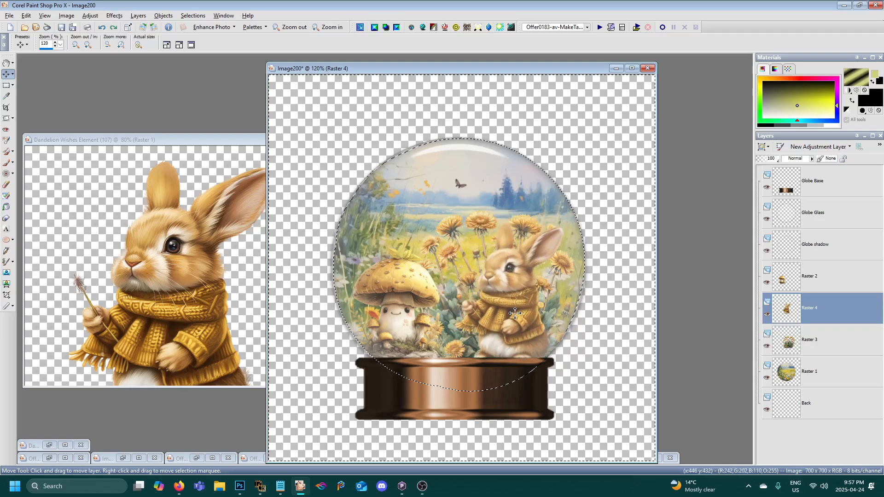
{"action": "left_click_drag", "start_coordinate": [515, 313], "coordinate": [516, 314]}
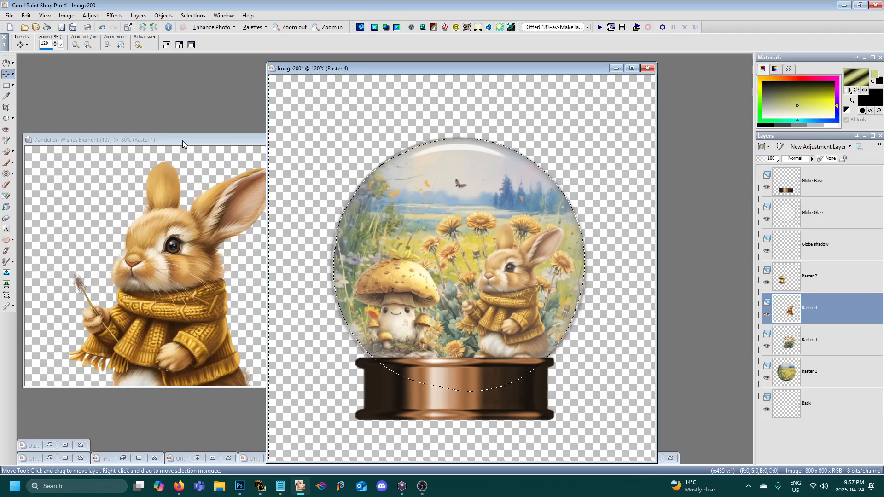
- Copy the rabbit image, Dandelion Wishes Element (107), again and paste it into the snow globe image as a new layer
{"action": "left_click", "coordinate": [182, 140]}
{"action": "right_click", "coordinate": [182, 140]}
{"action": "left_click", "coordinate": [221, 158]}
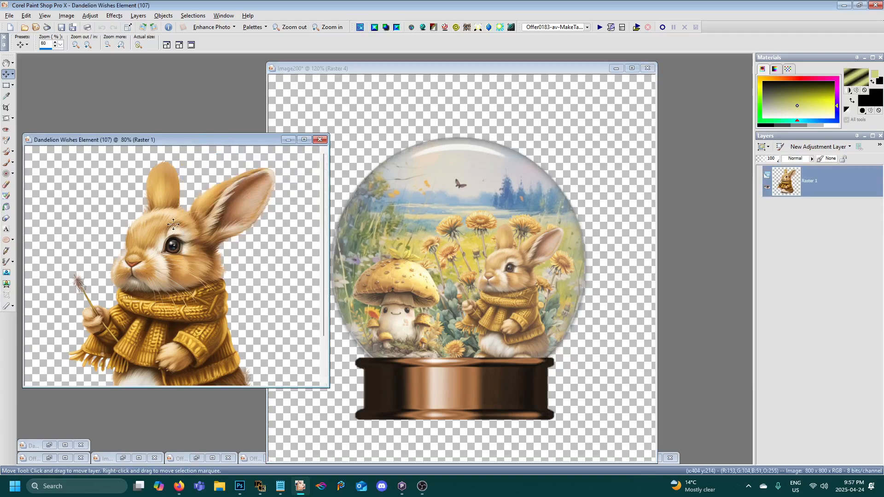
{"action": "right_click", "coordinate": [444, 68]}
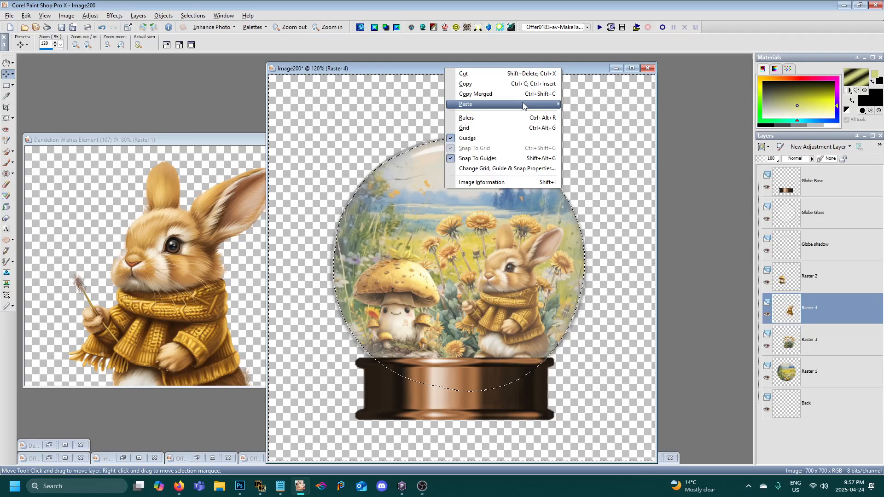
{"action": "mouse_move", "coordinate": [461, 102]}
{"action": "left_click", "coordinate": [599, 114]}
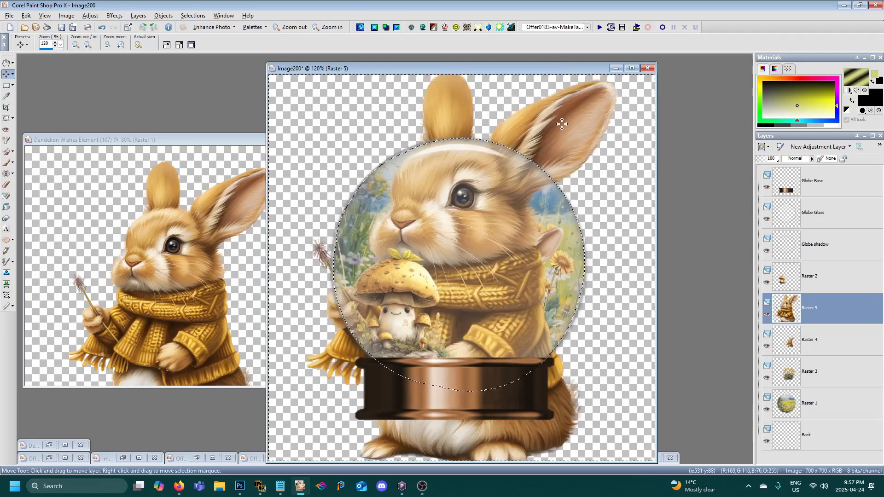
- Shift the large rabbit slightly down and to the right, and place its layer above the mushroom layer
{"action": "mouse_move", "coordinate": [562, 121]}
{"action": "left_mouse_down"}
{"action": "mouse_move", "coordinate": [565, 150]}
{"action": "mouse_move", "coordinate": [578, 138]}
{"action": "mouse_move", "coordinate": [566, 132]}
{"action": "left_mouse_up"}
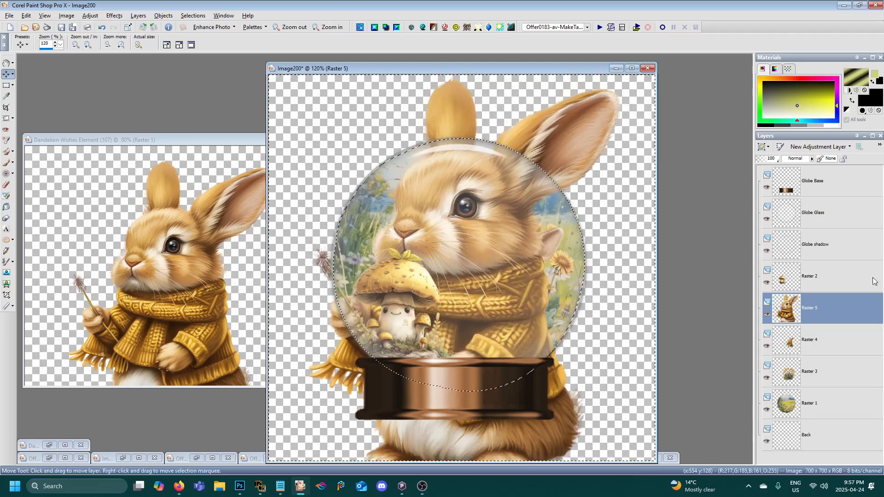
{"action": "left_click_drag", "start_coordinate": [824, 307], "coordinate": [823, 278]}
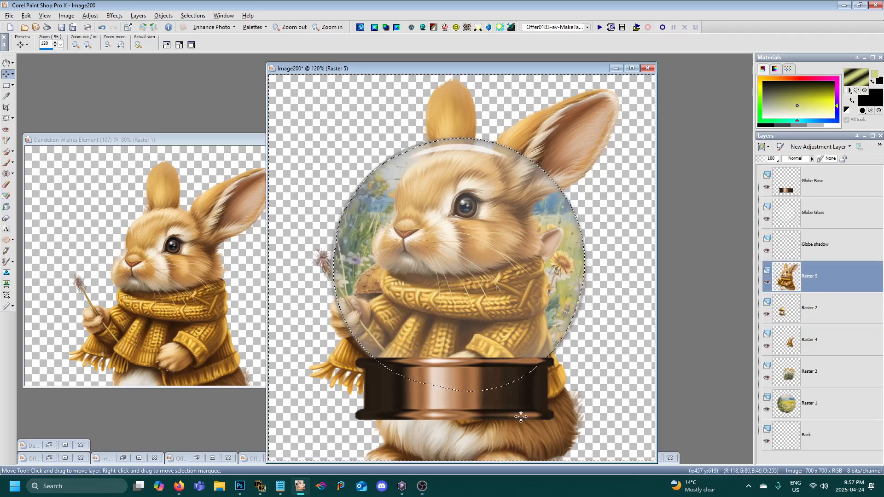
- Try clearing the parts of the large rabbit outside the glass sphere, and undo the clearing
{"action": "key", "text": "Delete"}
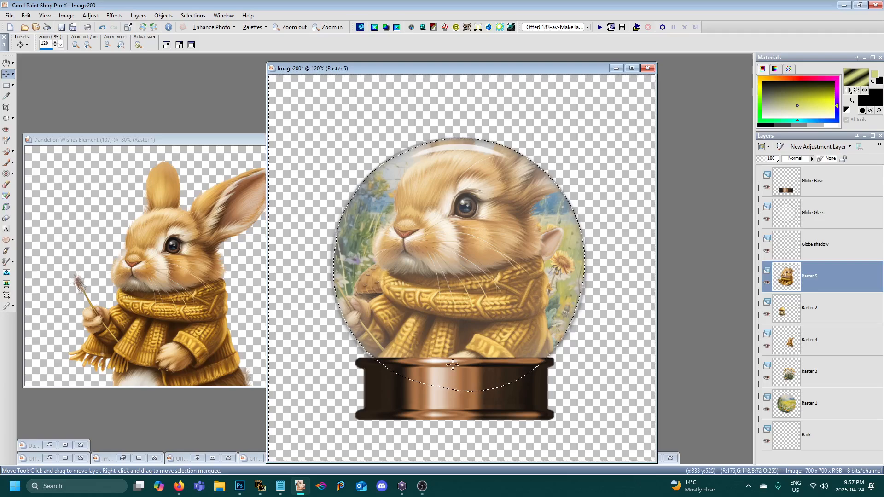
{"action": "left_click", "coordinate": [26, 16]}
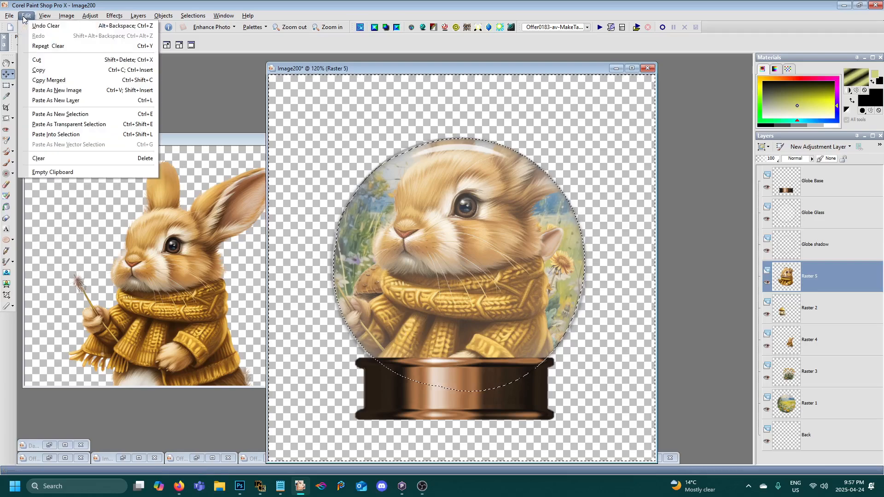
{"action": "left_click", "coordinate": [39, 33]}
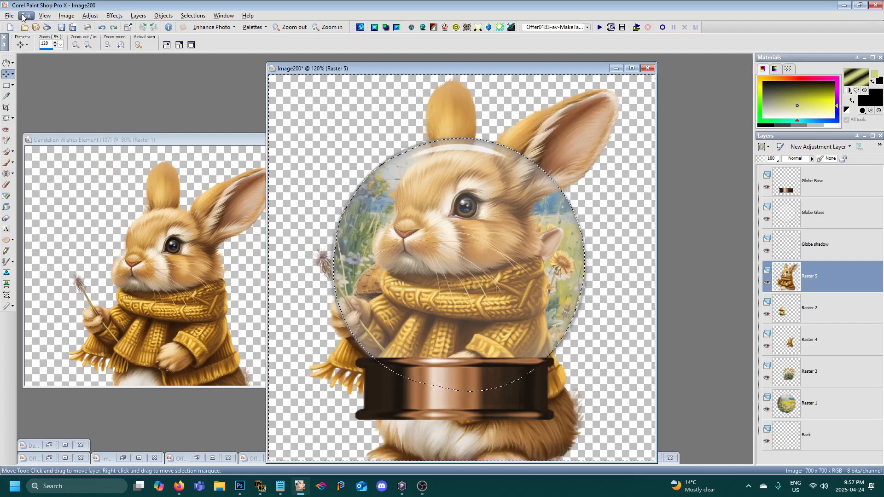
- Try floating the selected outer parts of the large rabbit, and undo the float
{"action": "left_click", "coordinate": [192, 16]}
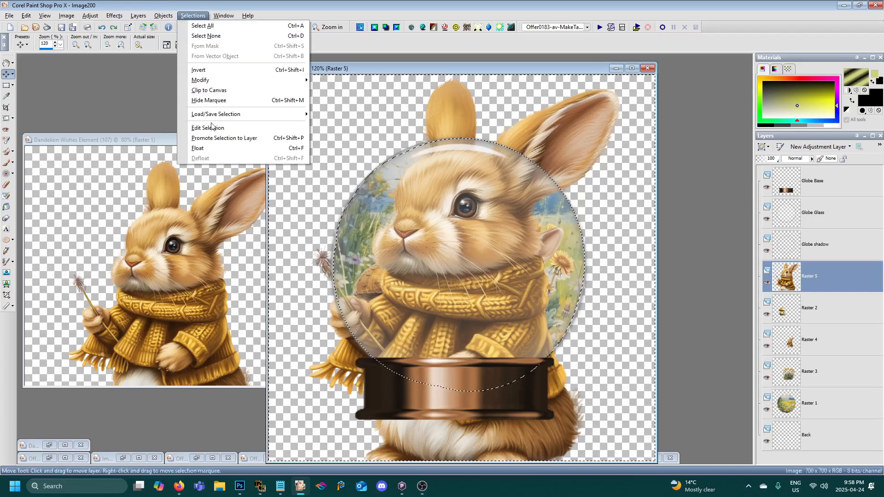
{"action": "left_click", "coordinate": [198, 148]}
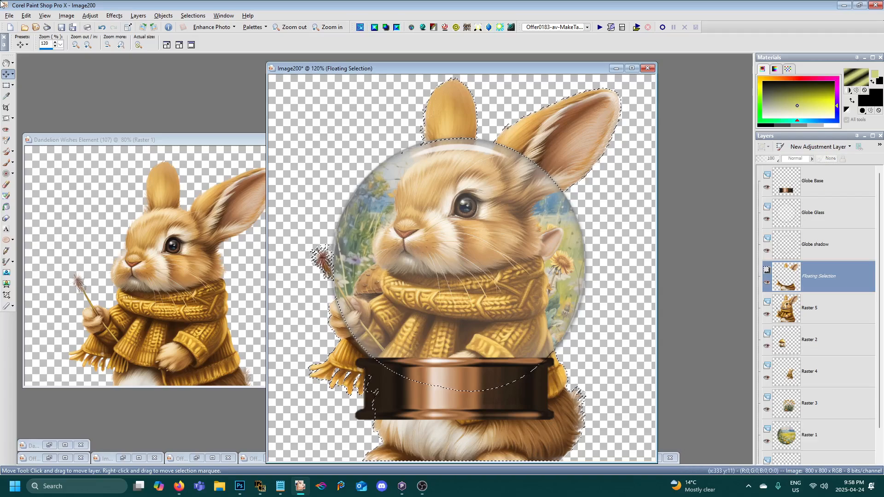
{"action": "left_click", "coordinate": [25, 15]}
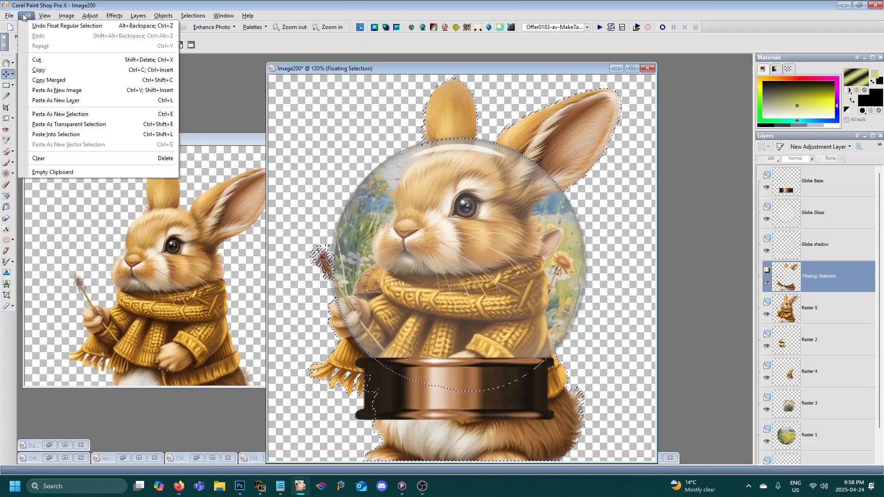
{"action": "left_click", "coordinate": [46, 25]}
{"action": "left_click", "coordinate": [26, 15]}
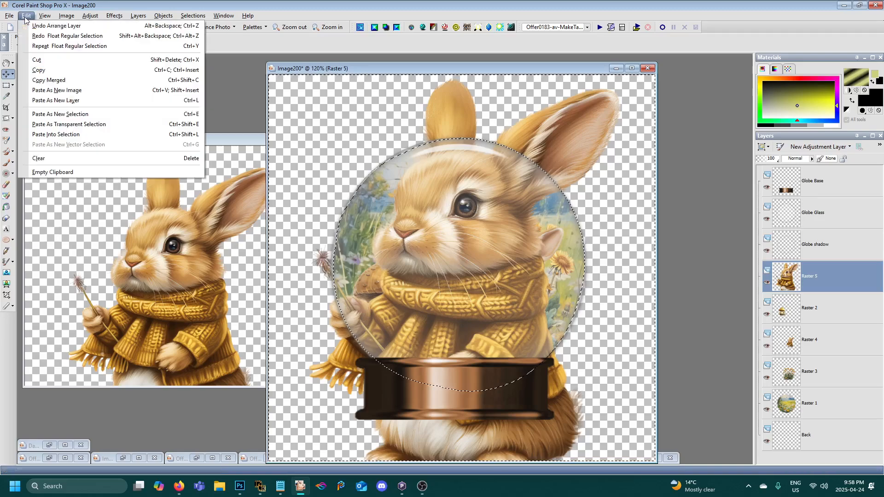
{"action": "left_click", "coordinate": [286, 64]}
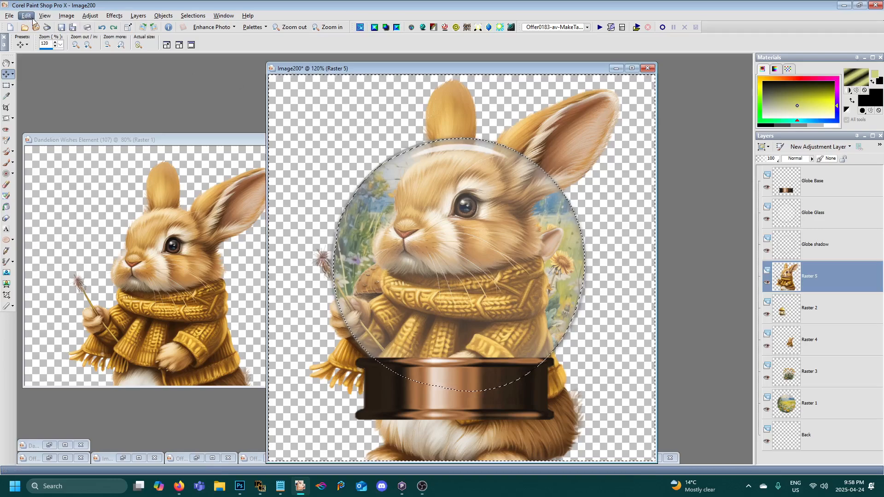
- Invert the selection to the inside of the sphere and promote that part of the large rabbit to its own layer
{"action": "left_click", "coordinate": [193, 16]}
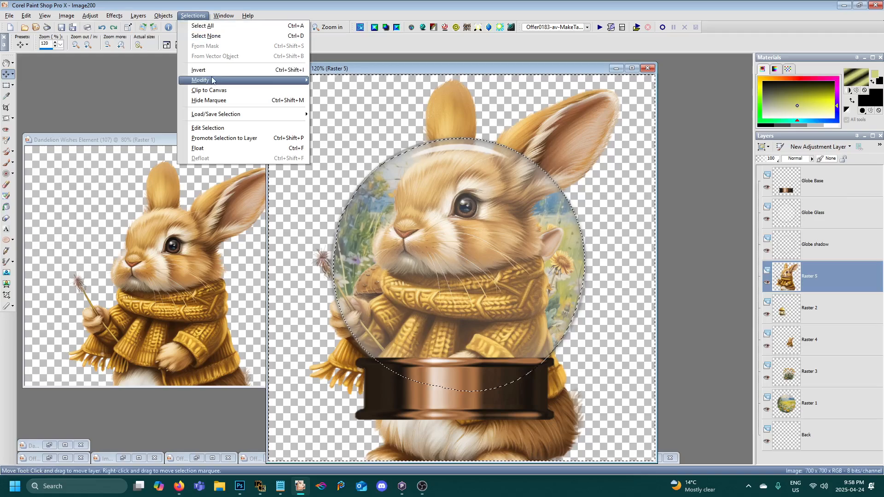
{"action": "left_click", "coordinate": [214, 75]}
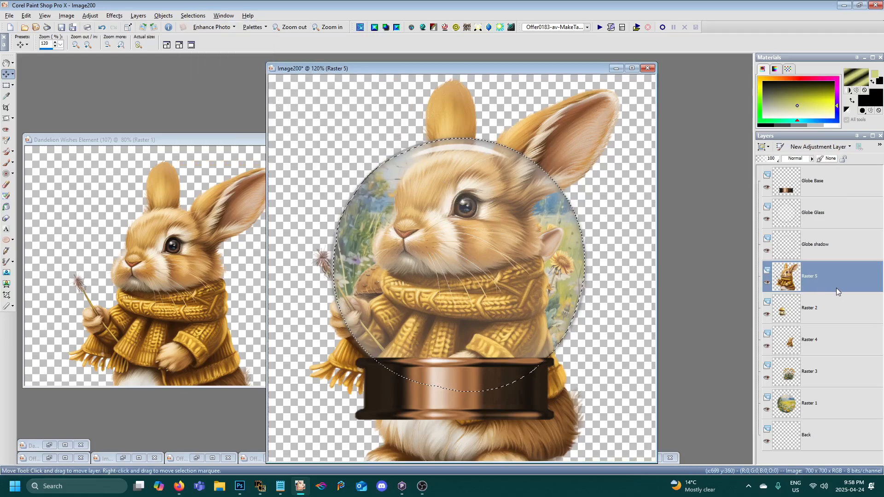
{"action": "mouse_move", "coordinate": [788, 277]}
{"action": "mouse_move", "coordinate": [783, 276]}
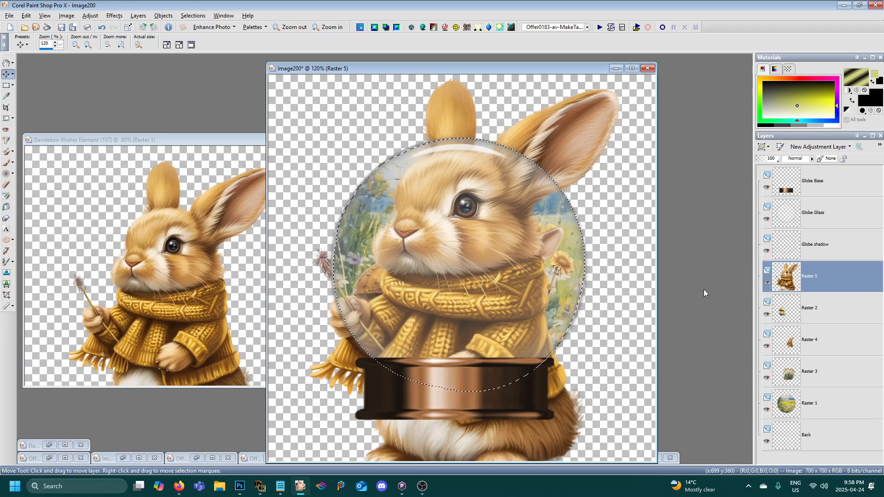
{"action": "right_click", "coordinate": [819, 282]}
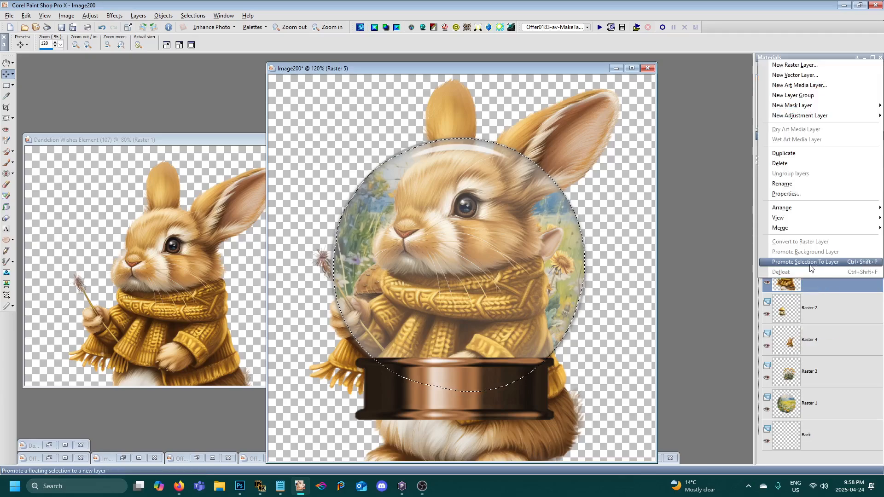
{"action": "left_click", "coordinate": [810, 265]}
{"action": "mouse_move", "coordinate": [810, 269]}
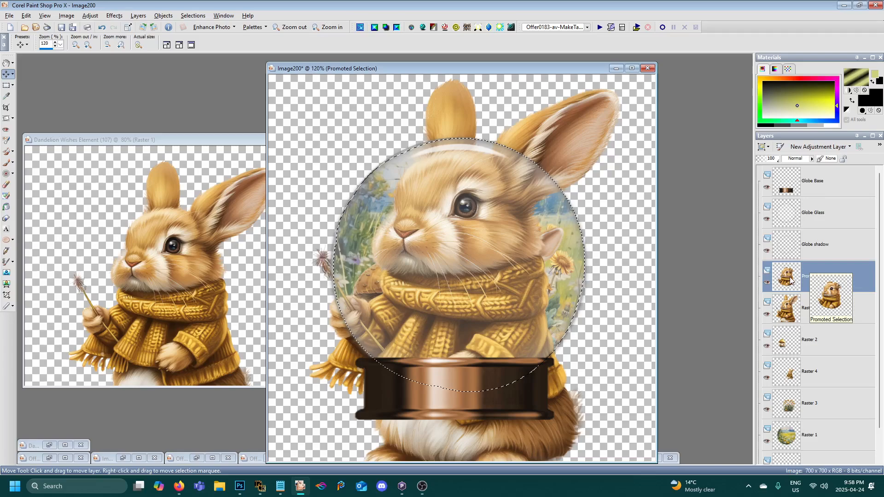
- Hide the full large rabbit layer and move the promoted rabbit layer between the dandelion and meadow layers
{"action": "left_click", "coordinate": [767, 315]}
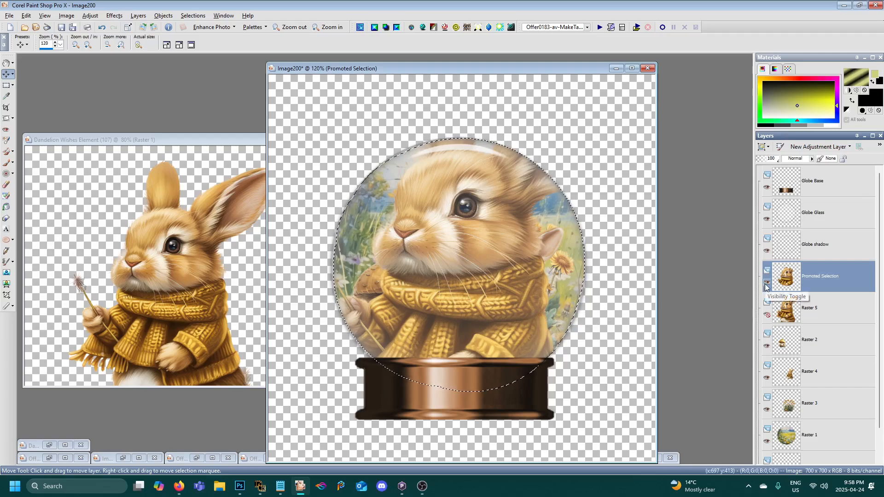
{"action": "mouse_move", "coordinate": [789, 273]}
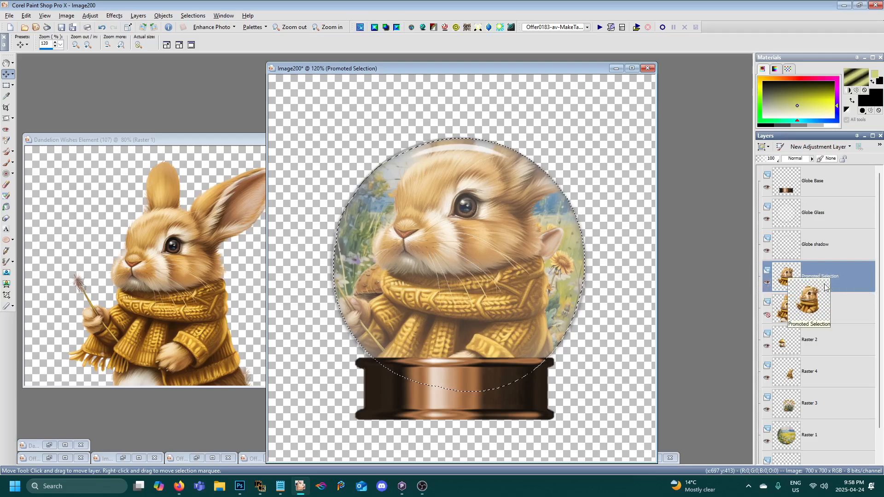
{"action": "left_click_drag", "start_coordinate": [810, 285], "coordinate": [814, 420]}
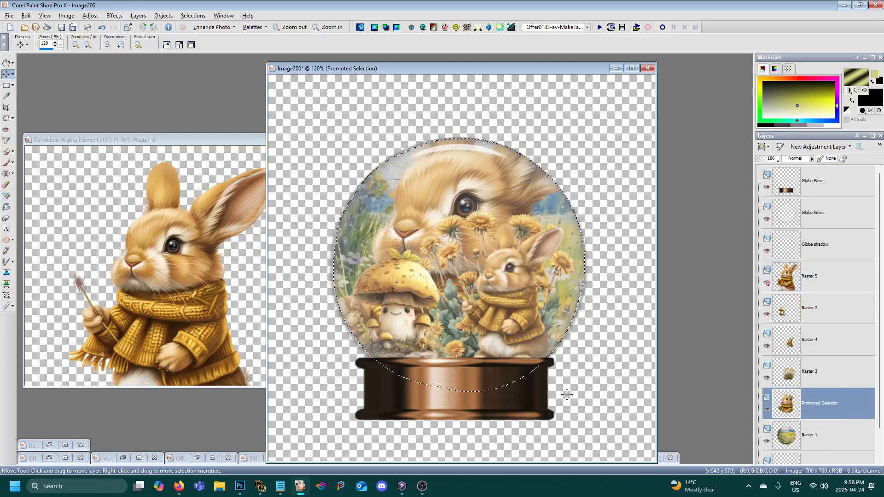
- Set the blend mode of the meadow layer, Raster 1, to Screen
{"action": "left_click", "coordinate": [791, 434]}
{"action": "scroll", "coordinate": [790, 435], "scroll_direction": "down", "scroll_amount": 1}
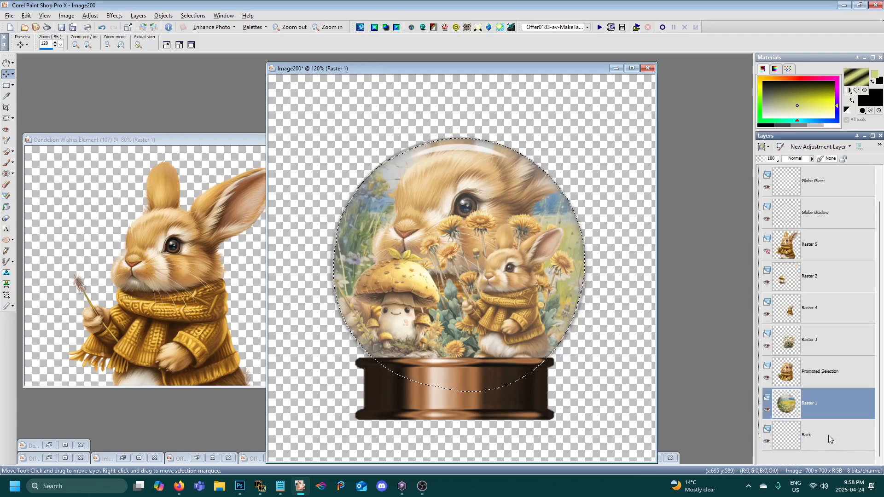
{"action": "mouse_move", "coordinate": [798, 413]}
{"action": "left_click", "coordinate": [807, 158]}
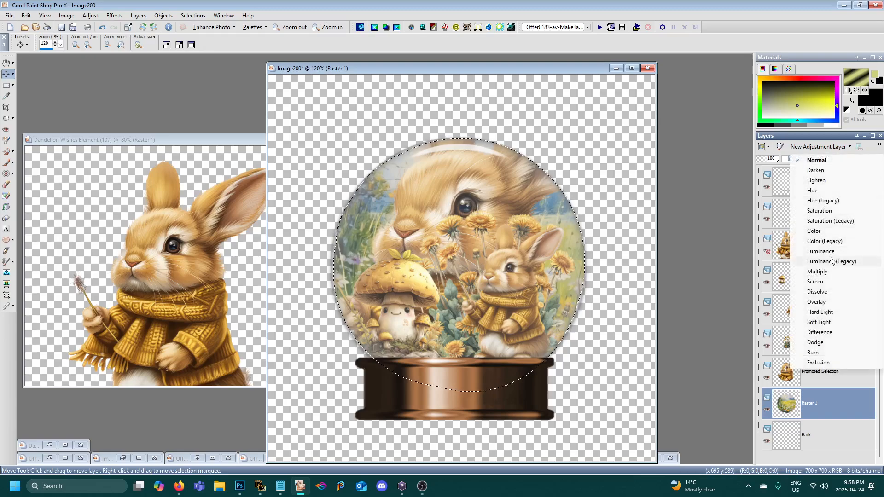
{"action": "left_click", "coordinate": [734, 148]}
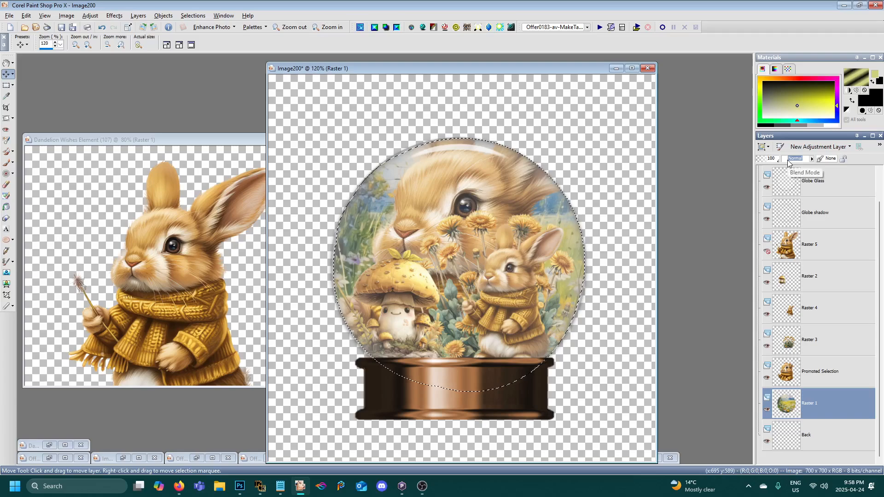
{"action": "left_click", "coordinate": [813, 159]}
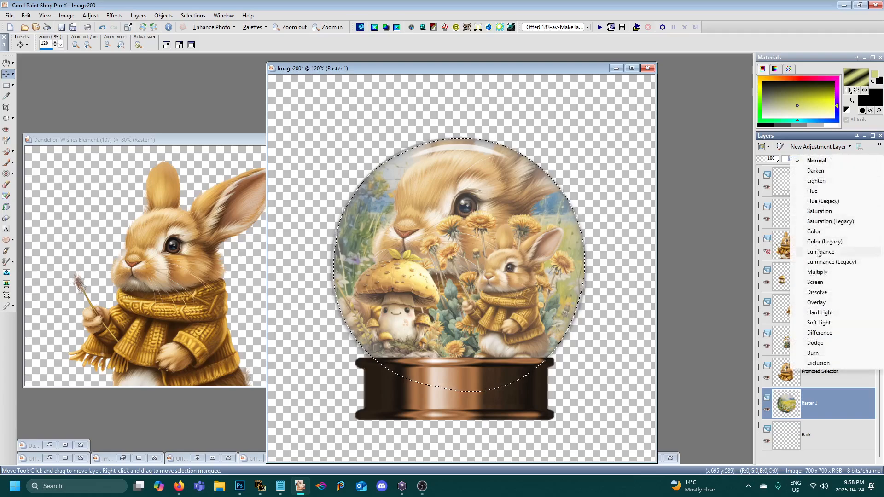
{"action": "left_click", "coordinate": [824, 283]}
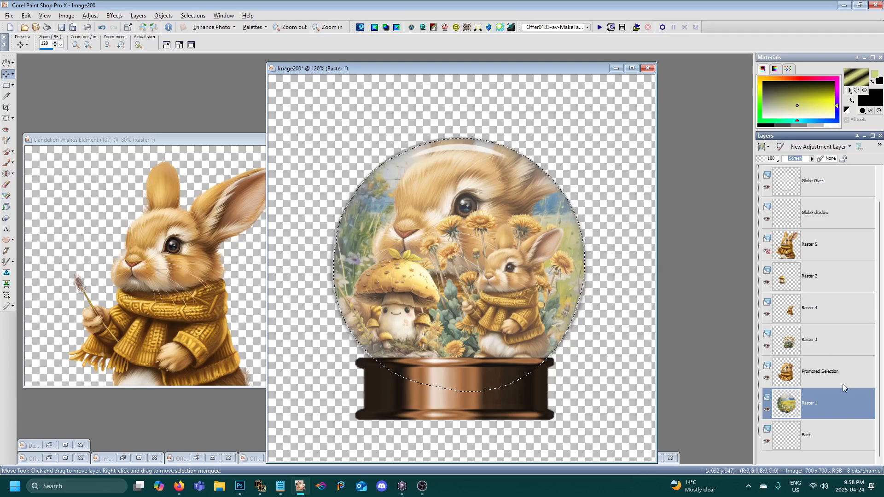
- Change the blend mode of the meadow layer, Raster 1, to Darken and make the promoted rabbit layer active
{"action": "left_click", "coordinate": [805, 381]}
{"action": "left_click", "coordinate": [824, 403]}
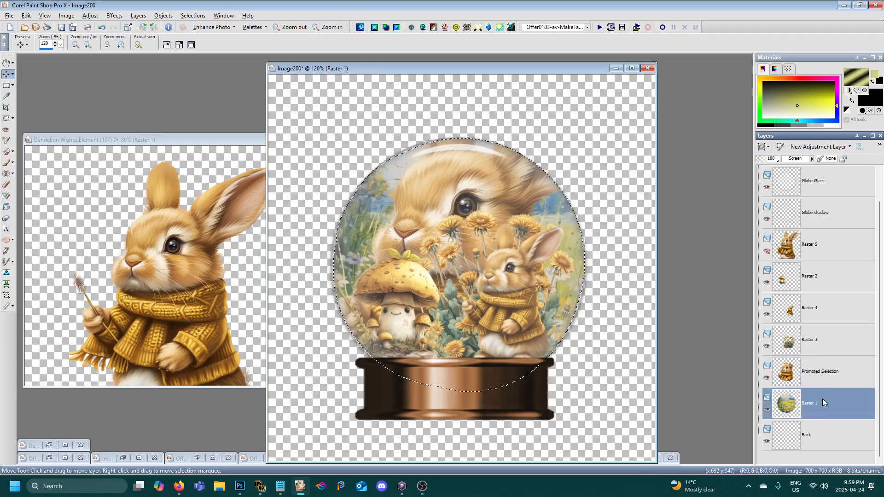
{"action": "left_click", "coordinate": [798, 159]}
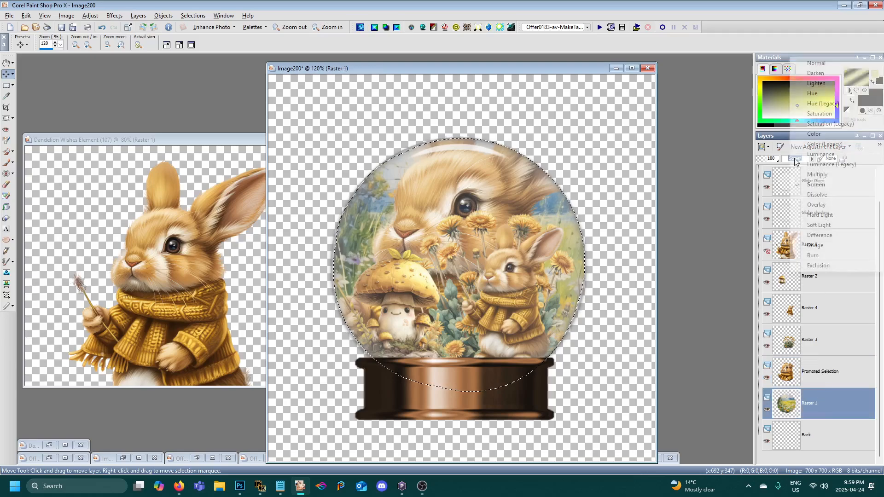
{"action": "left_click", "coordinate": [824, 74]}
{"action": "left_click", "coordinate": [782, 379]}
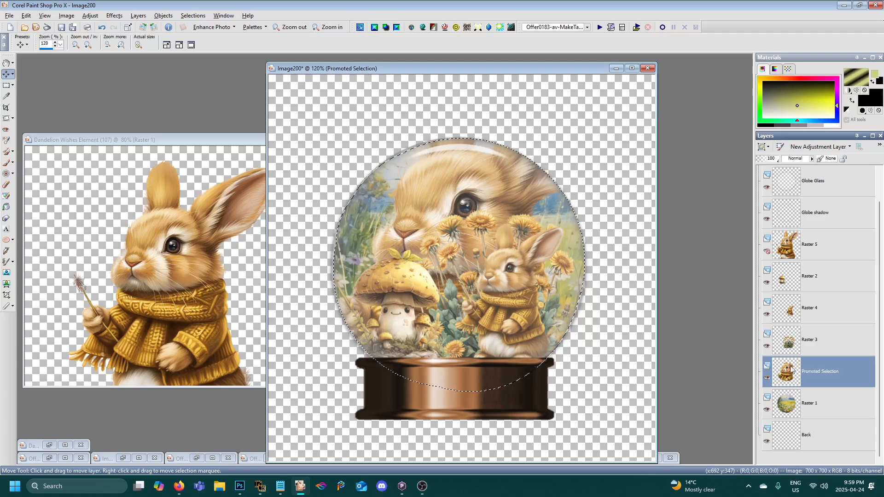
- Try the Screen, Multiply, Luminance (Legacy) and Soft Light blend modes on the promoted rabbit layer
{"action": "left_click", "coordinate": [803, 162]}
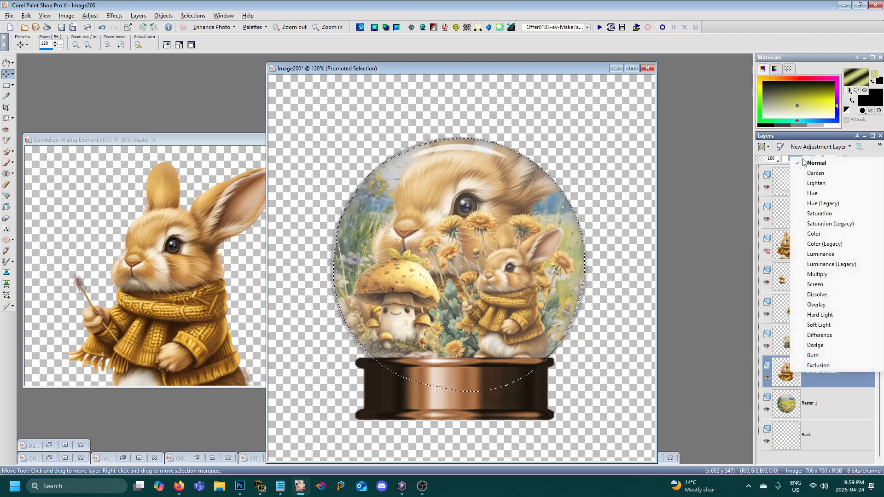
{"action": "left_click", "coordinate": [838, 285]}
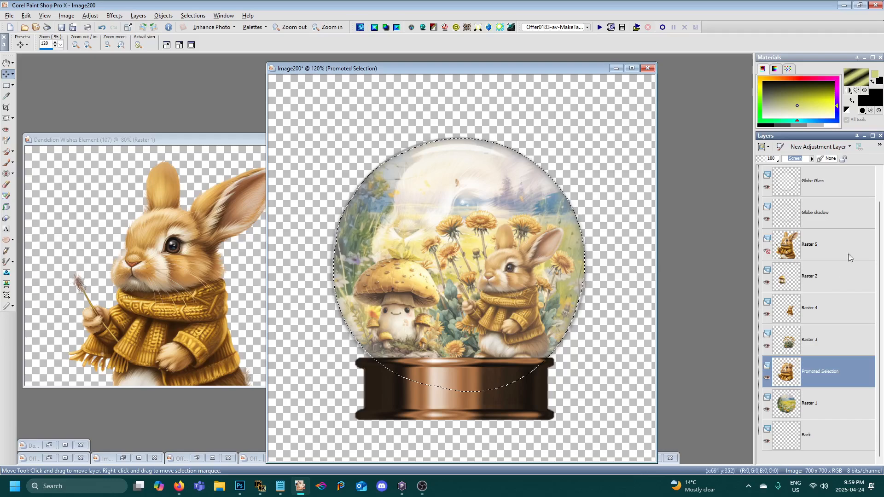
{"action": "left_click", "coordinate": [810, 159]}
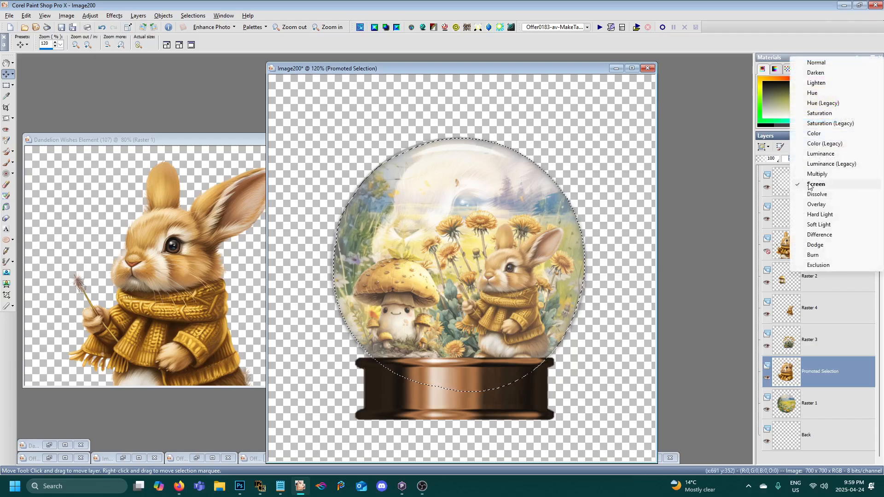
{"action": "left_click", "coordinate": [810, 180]}
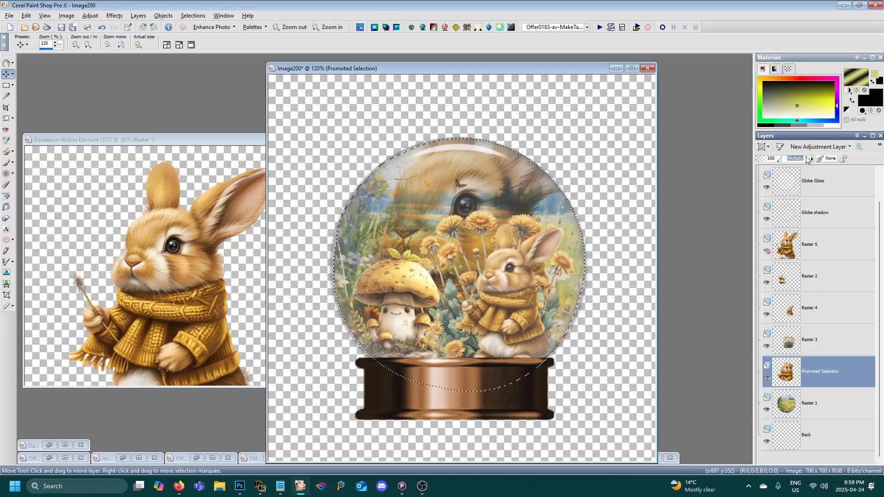
{"action": "left_click", "coordinate": [810, 158]}
{"action": "left_click", "coordinate": [814, 173]}
{"action": "mouse_move", "coordinate": [813, 174]}
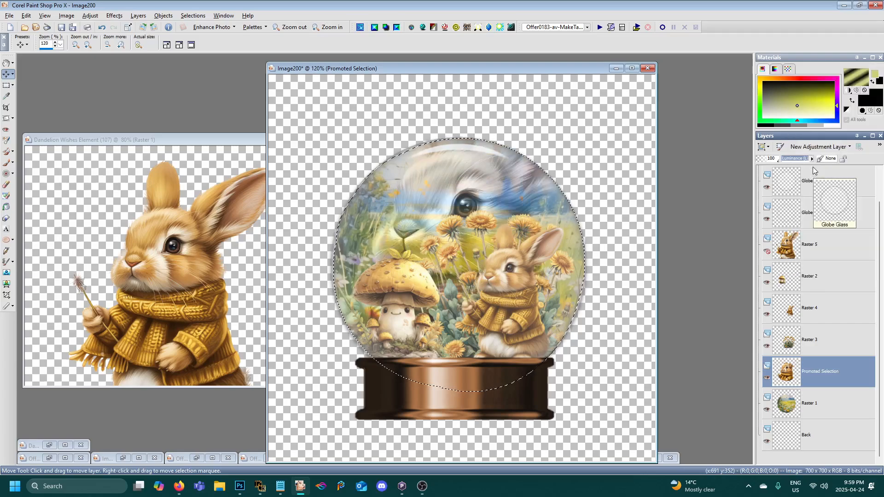
{"action": "left_click", "coordinate": [806, 158]}
{"action": "left_click", "coordinate": [814, 243]}
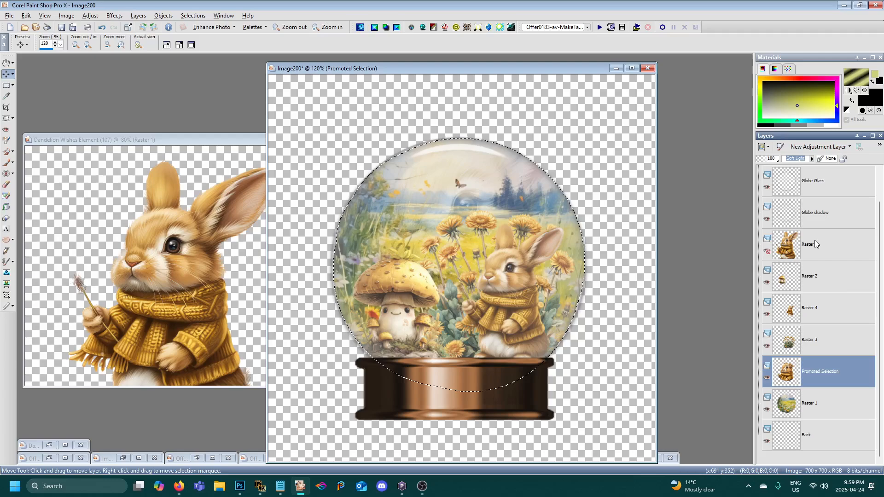
- Set the promoted rabbit layer's blend mode to Hard Light and lower its opacity to 57
{"action": "left_click", "coordinate": [798, 159]}
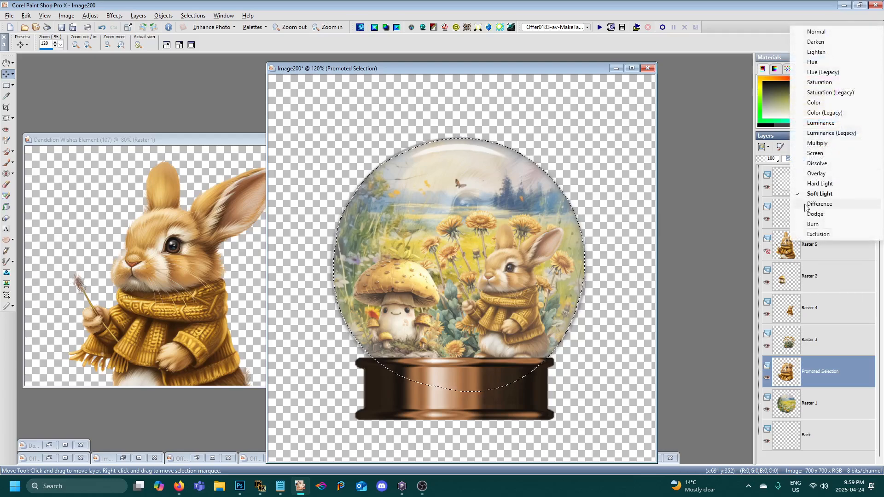
{"action": "left_click", "coordinate": [807, 184]}
{"action": "mouse_move", "coordinate": [805, 187]}
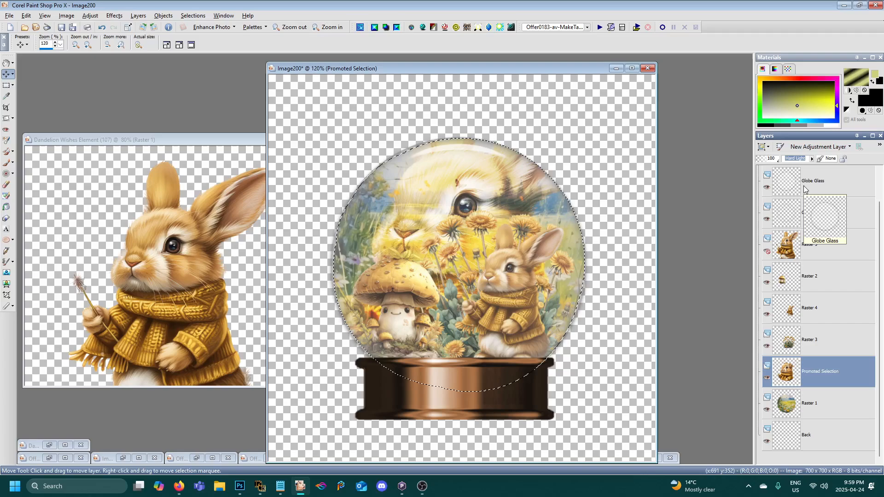
{"action": "left_click", "coordinate": [774, 159]}
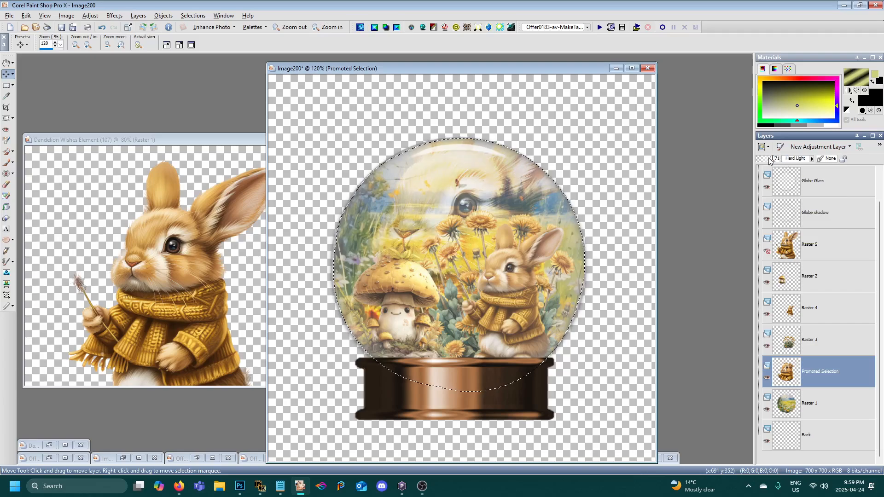
{"action": "left_click_drag", "start_coordinate": [768, 160], "coordinate": [767, 160]}
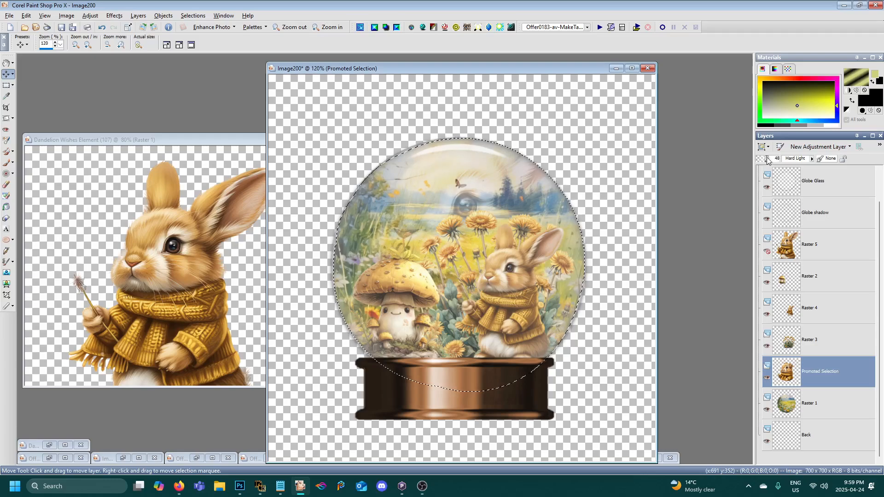
{"action": "left_click_drag", "start_coordinate": [768, 160], "coordinate": [770, 159]}
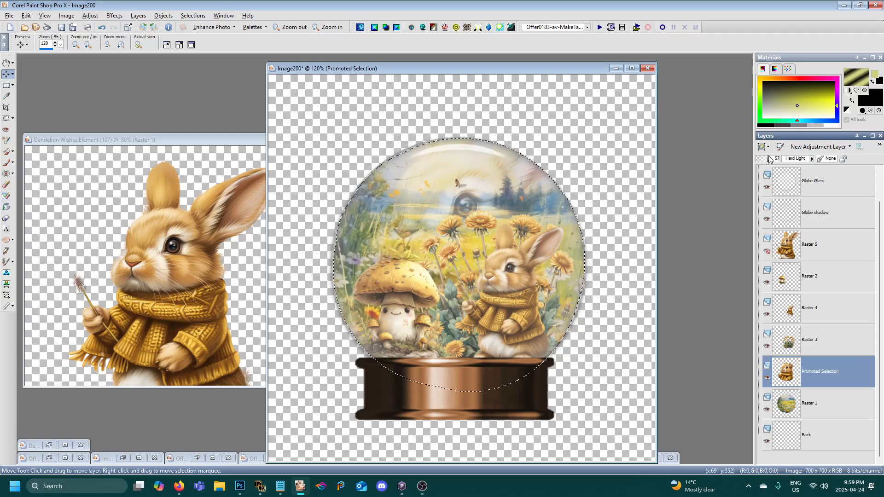
- Merge the promoted rabbit layer down into the meadow layer, Raster 1
{"action": "right_click", "coordinate": [832, 390]}
{"action": "mouse_move", "coordinate": [783, 321]}
{"action": "left_click", "coordinate": [728, 322]}
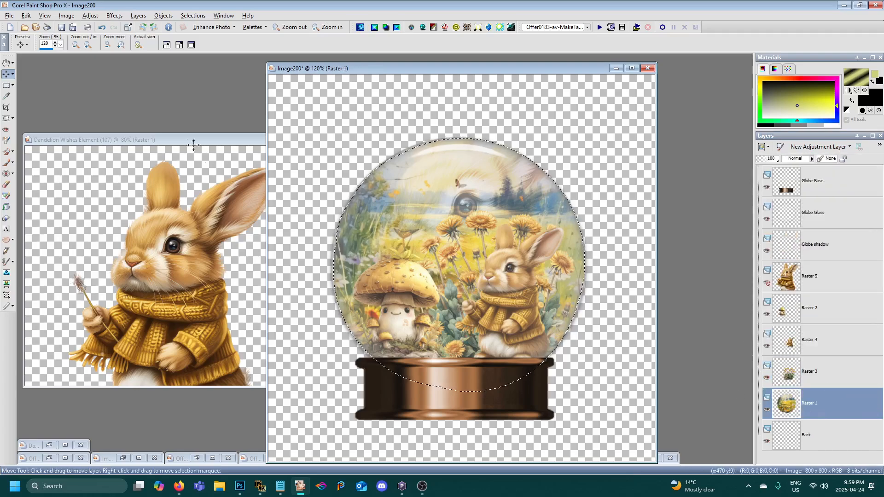
- Close the Dandelion Wishes Element (107) rabbit image and reposition the snow globe's image window in the workspace
{"action": "left_click", "coordinate": [175, 142]}
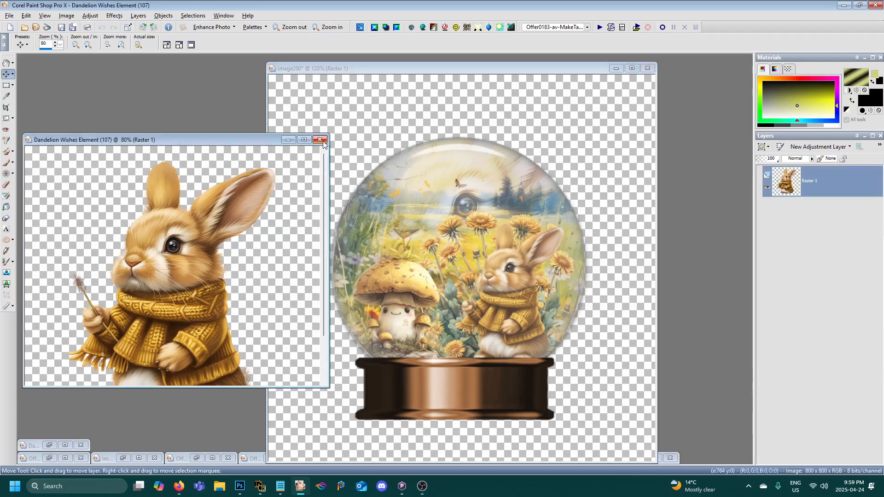
{"action": "left_click", "coordinate": [321, 140]}
{"action": "left_click_drag", "start_coordinate": [325, 70], "coordinate": [225, 60]}
{"action": "scroll", "coordinate": [378, 225], "scroll_direction": "down", "scroll_amount": 1}
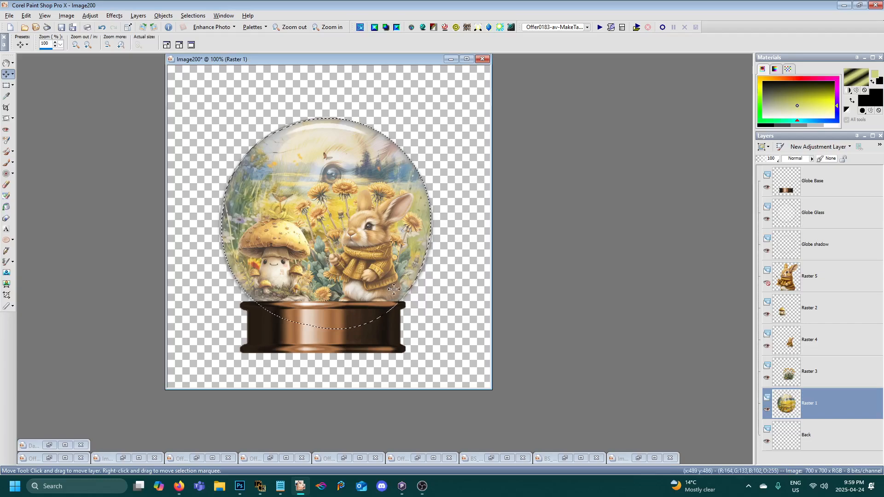
{"action": "scroll", "coordinate": [379, 286], "scroll_direction": "up", "scroll_amount": 1}
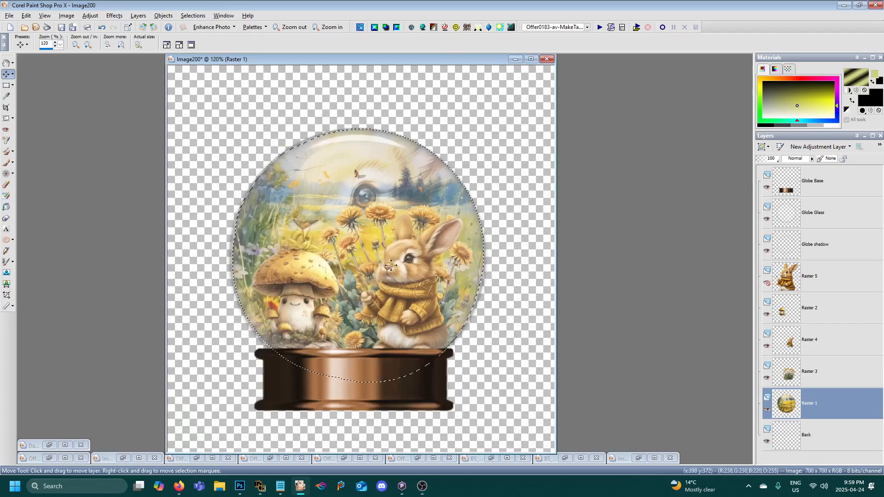
- Remove the circular selection from the snow globe image
{"action": "left_click", "coordinate": [186, 17]}
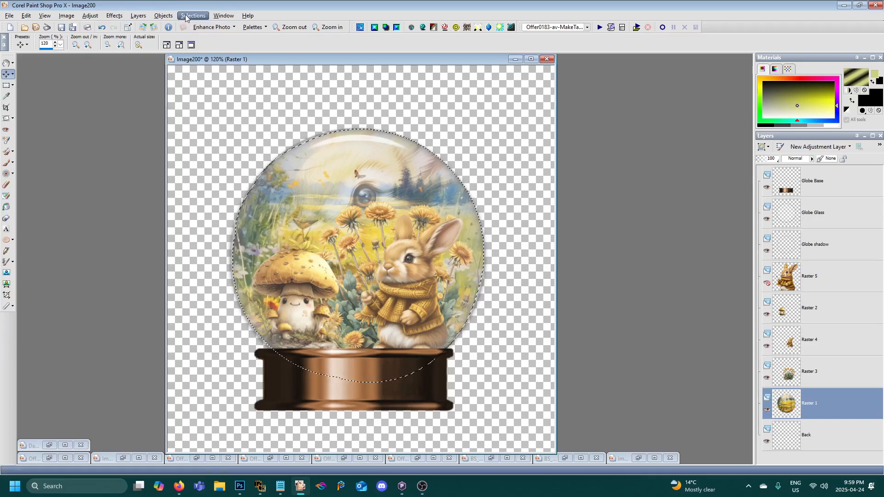
{"action": "scroll", "coordinate": [462, 302], "scroll_direction": "down", "scroll_amount": 4}
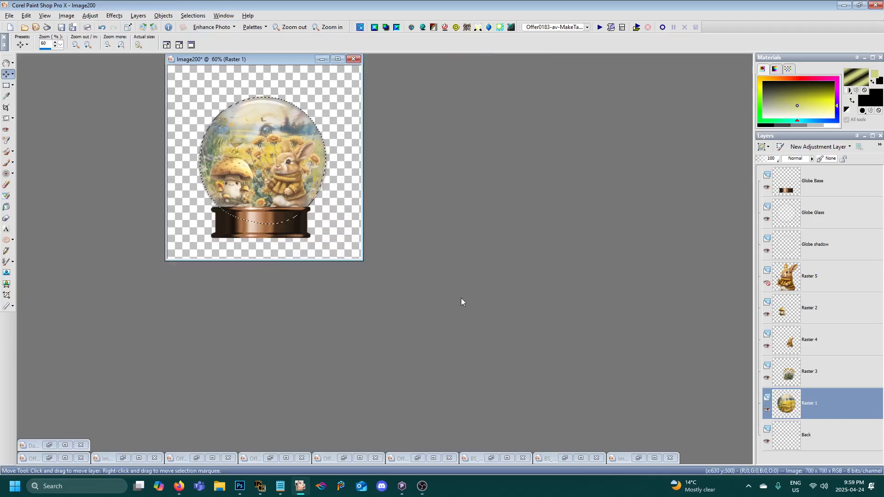
{"action": "scroll", "coordinate": [462, 302], "scroll_direction": "up", "scroll_amount": 4}
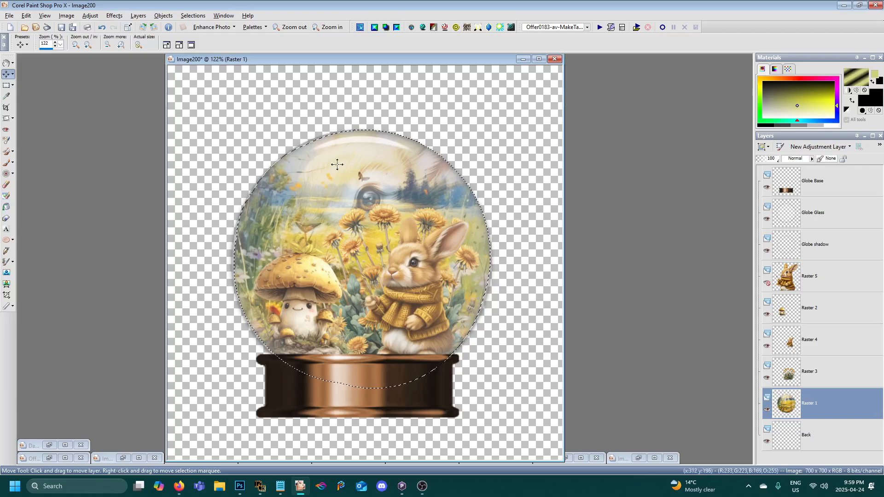
{"action": "left_click", "coordinate": [193, 18]}
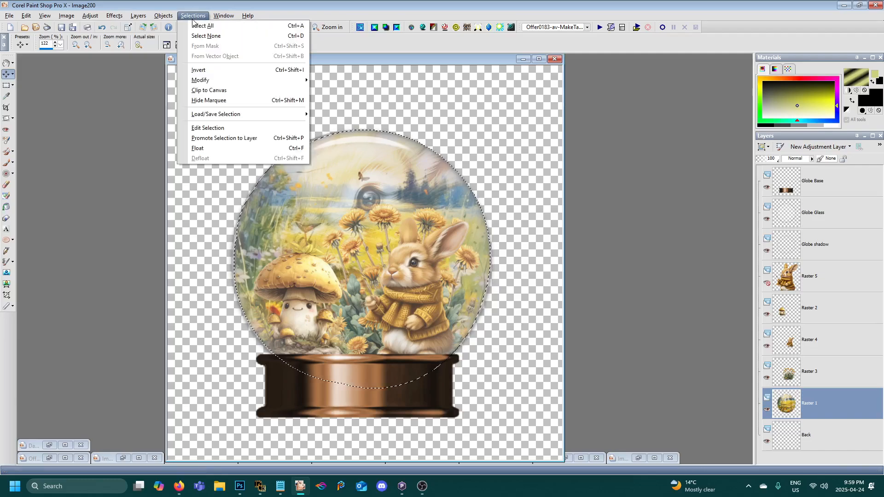
{"action": "left_click", "coordinate": [362, 56]}
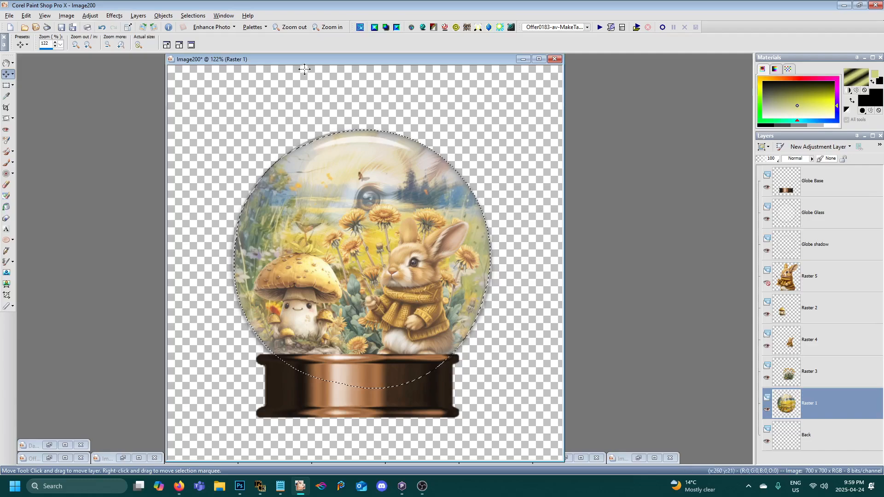
{"action": "left_click", "coordinate": [193, 15]}
{"action": "left_click", "coordinate": [203, 36]}
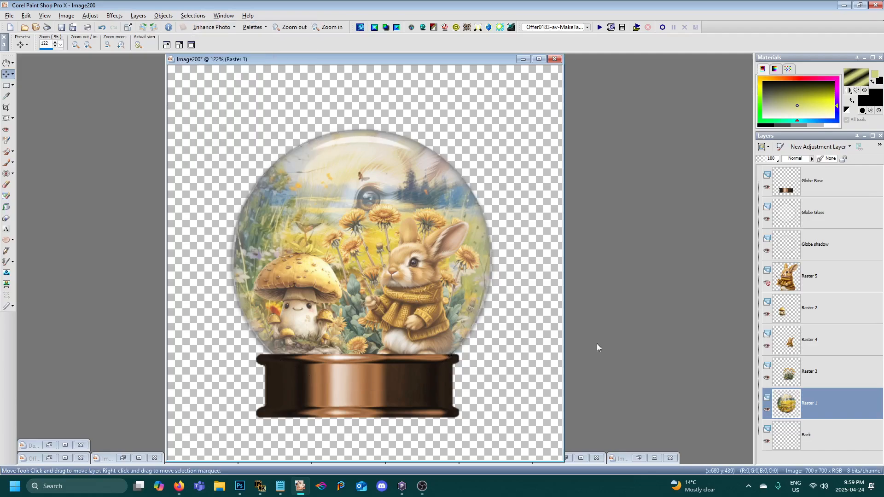
- Open the Eye Candy 5 Impact Perspective Shadow for the mushroom layer, Raster 2, reset its bounding box and offset the shadow about 9.43 pixels at 32°
{"action": "left_click", "coordinate": [803, 310]}
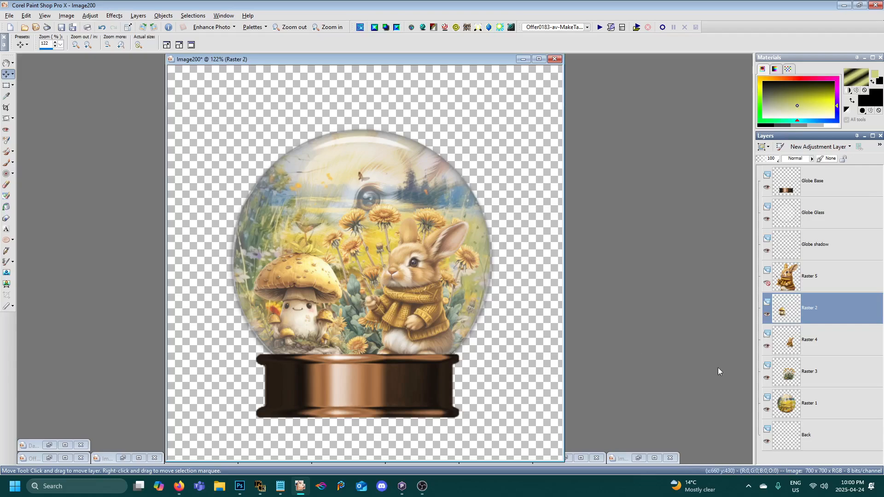
{"action": "left_click", "coordinate": [114, 15]}
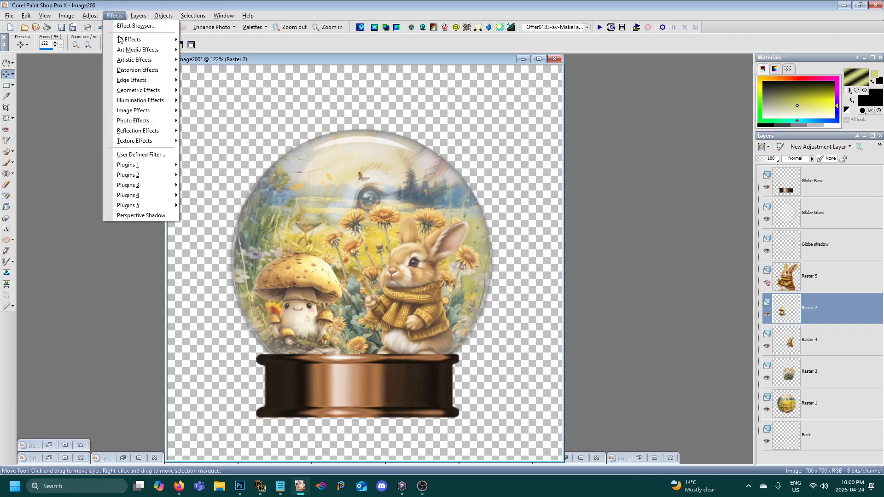
{"action": "mouse_move", "coordinate": [139, 167]}
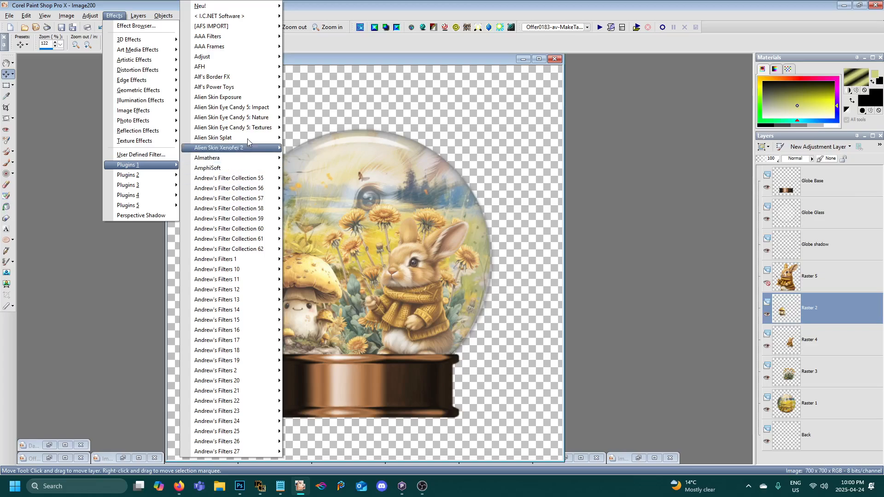
{"action": "mouse_move", "coordinate": [249, 108]}
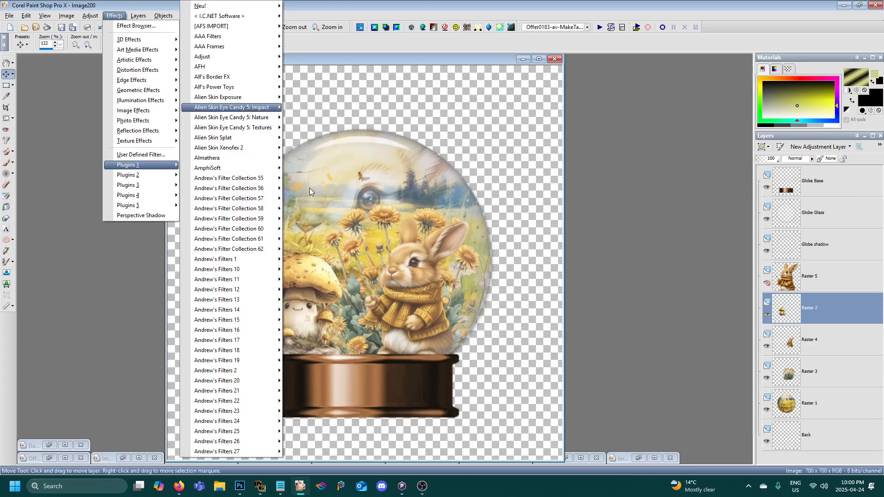
{"action": "left_click", "coordinate": [310, 188]}
{"action": "left_click_drag", "start_coordinate": [292, 270], "coordinate": [339, 279]}
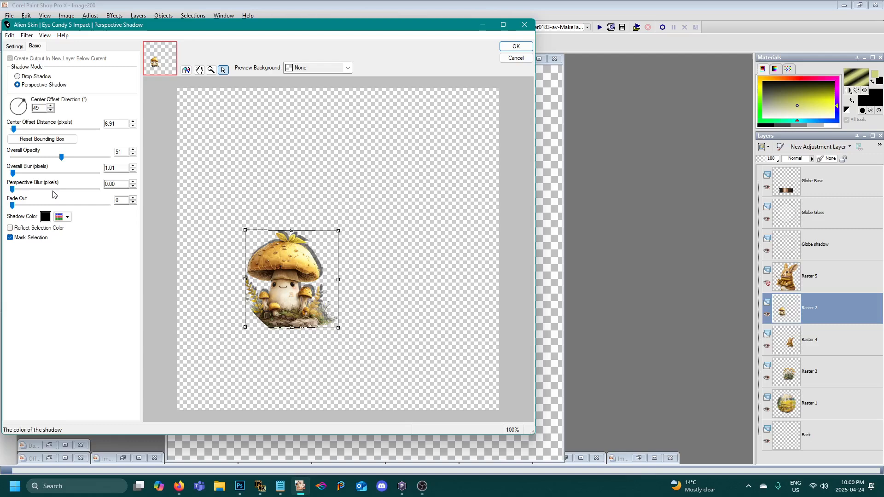
{"action": "left_click", "coordinate": [42, 139]}
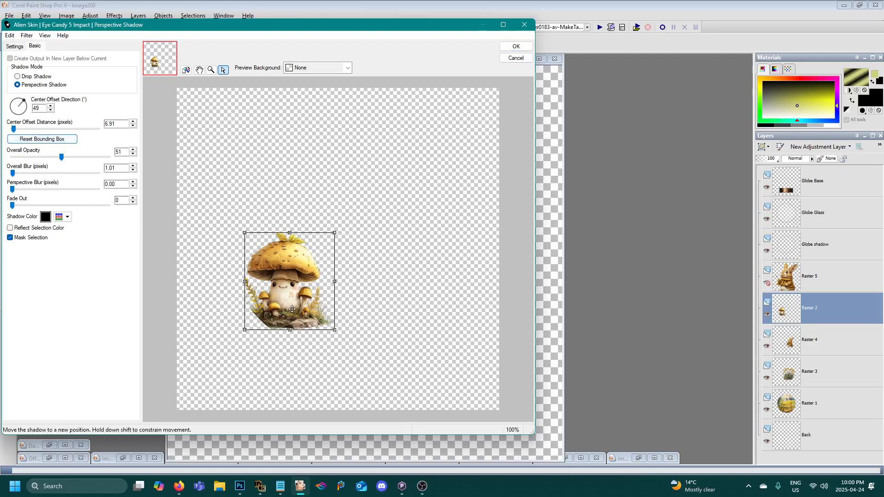
{"action": "left_click_drag", "start_coordinate": [289, 302], "coordinate": [293, 300]}
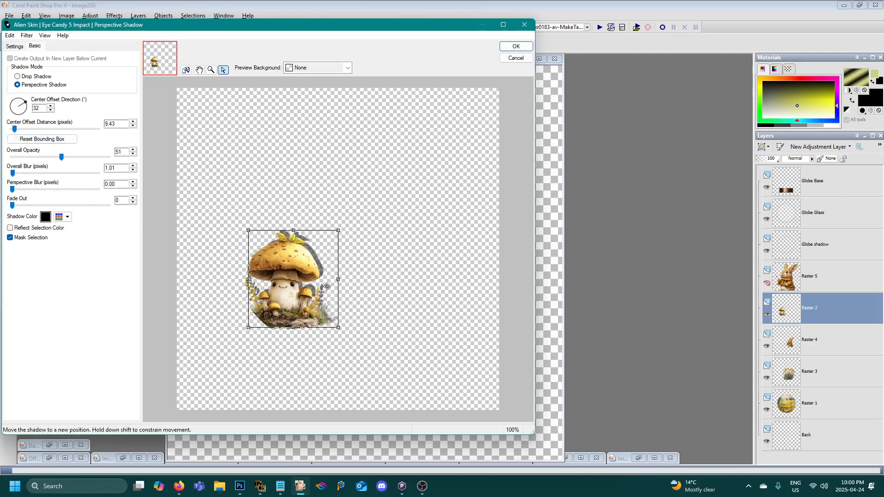
- Set the mushroom shadow's overall blur to 17.94, opacity to 35 and fade out to 38, lower its top edge slightly and apply it
{"action": "left_click_drag", "start_coordinate": [12, 173], "coordinate": [24, 174]}
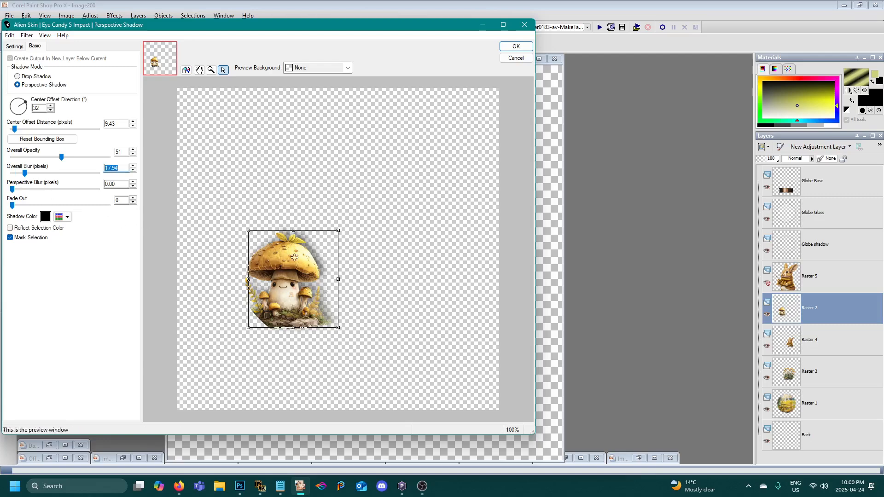
{"action": "left_click", "coordinate": [46, 159]}
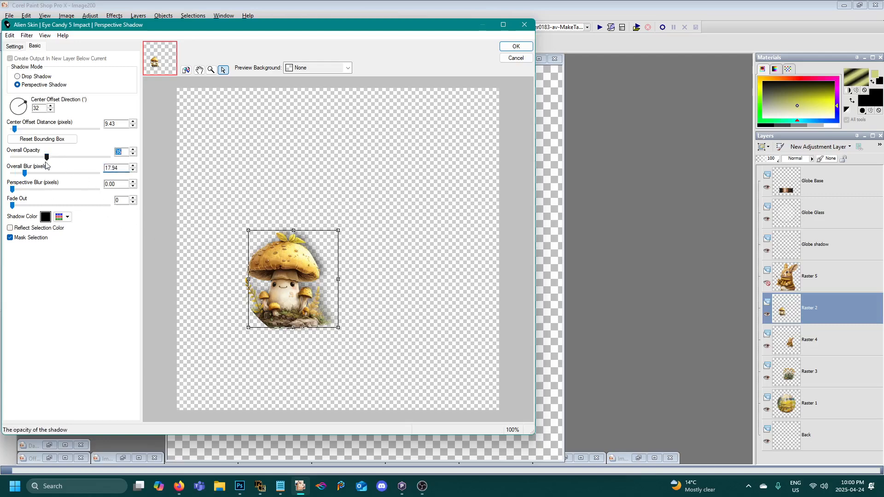
{"action": "left_click", "coordinate": [49, 205]}
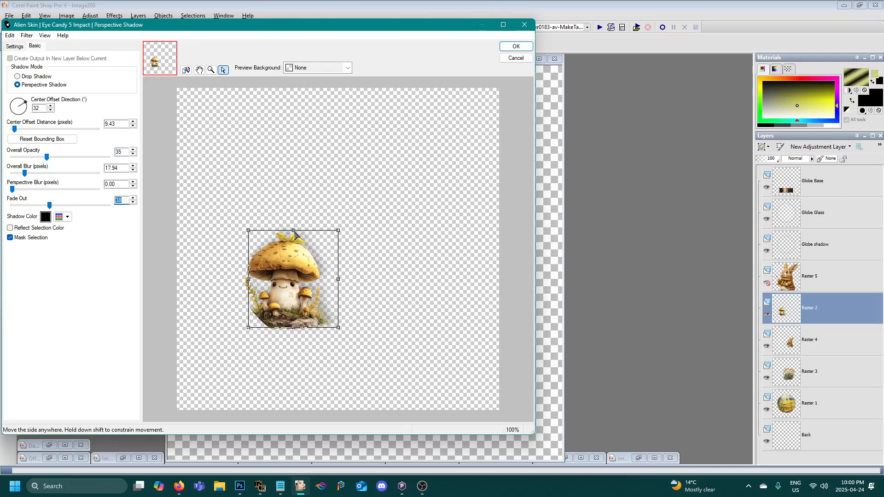
{"action": "left_click_drag", "start_coordinate": [295, 234], "coordinate": [296, 238]}
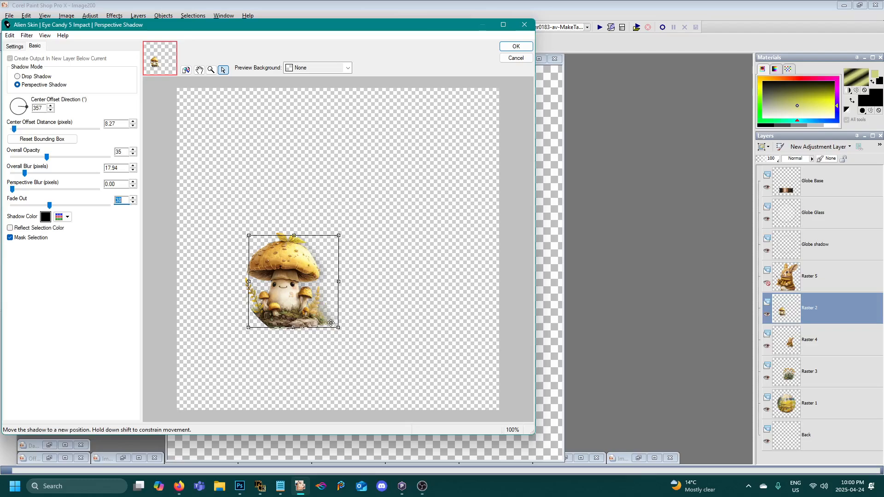
{"action": "left_click", "coordinate": [516, 46]}
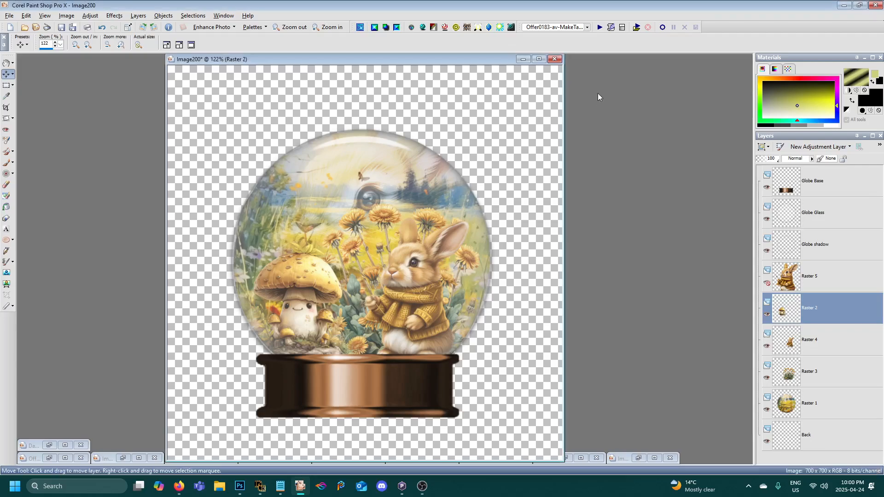
- Apply the Perspective Shadow to the small rabbit layer, Raster 4, with the shadow offset about 12.37 pixels at 194°
{"action": "left_click", "coordinate": [797, 347]}
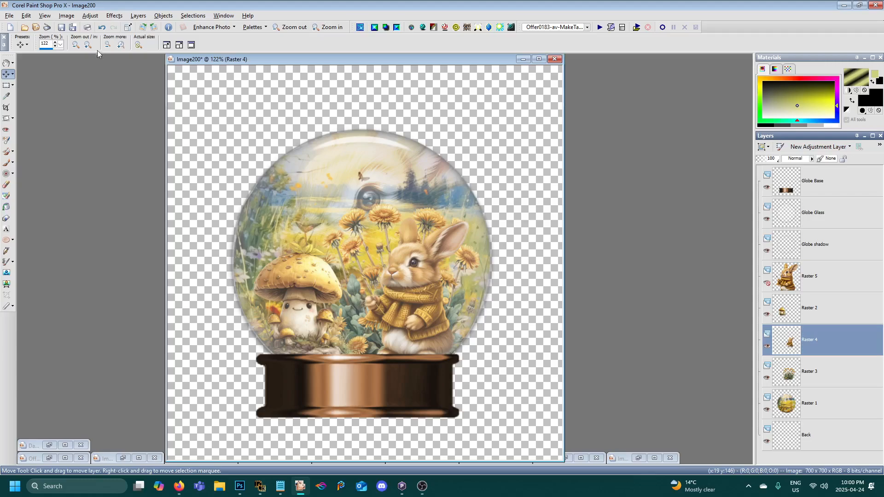
{"action": "left_click", "coordinate": [114, 15]}
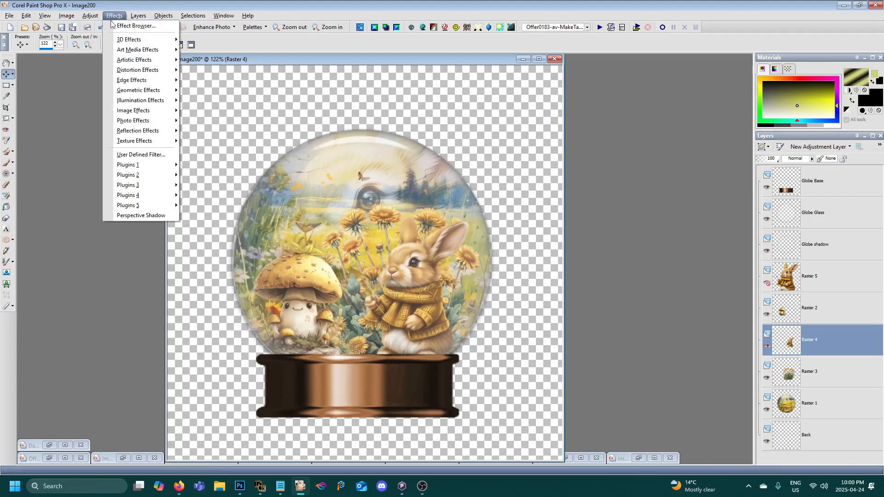
{"action": "left_click", "coordinate": [135, 215]}
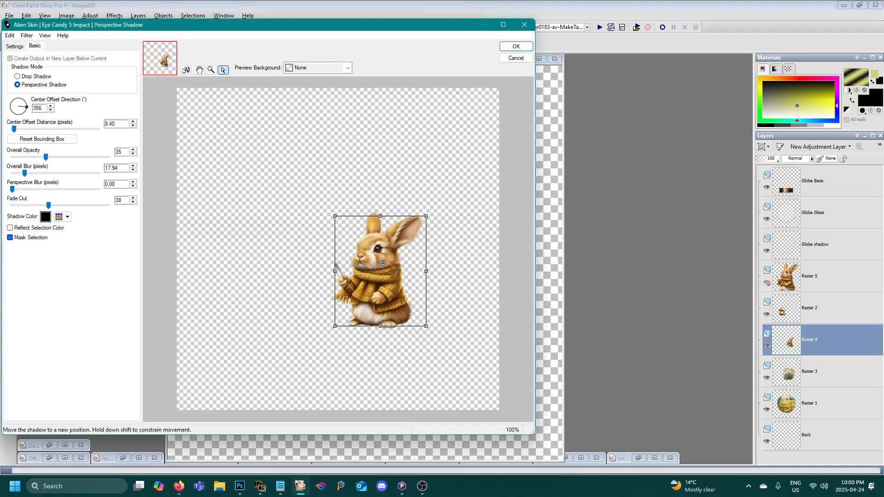
{"action": "left_click_drag", "start_coordinate": [381, 269], "coordinate": [366, 278]}
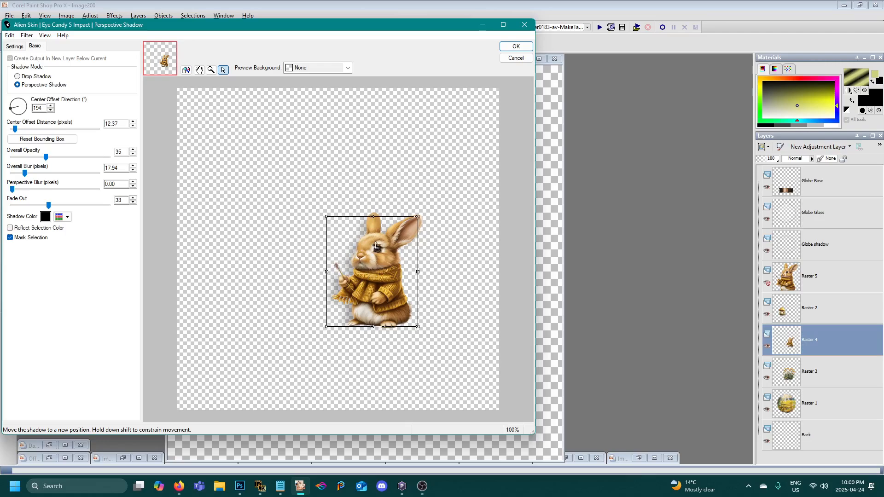
{"action": "left_click", "coordinate": [516, 46]}
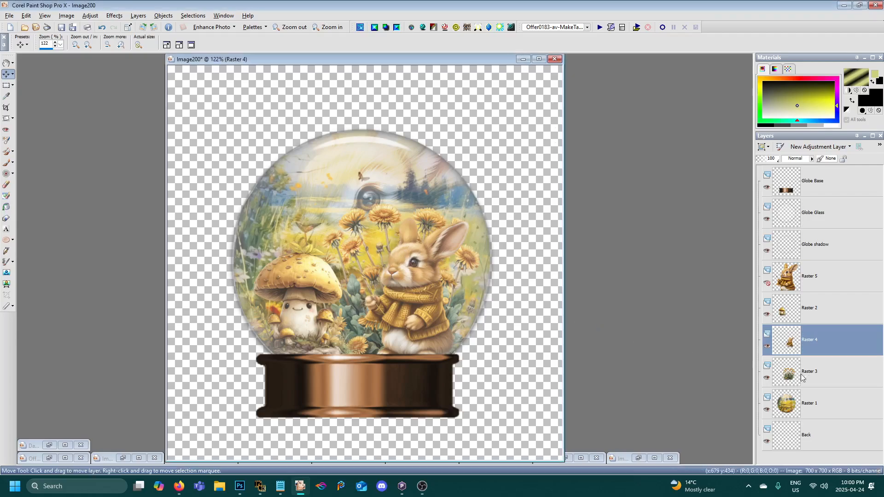
- Apply the Perspective Shadow to the dandelion layer, Raster 3, with the shadow offset about 12.17 pixels at 189°
{"action": "left_click", "coordinate": [811, 382]}
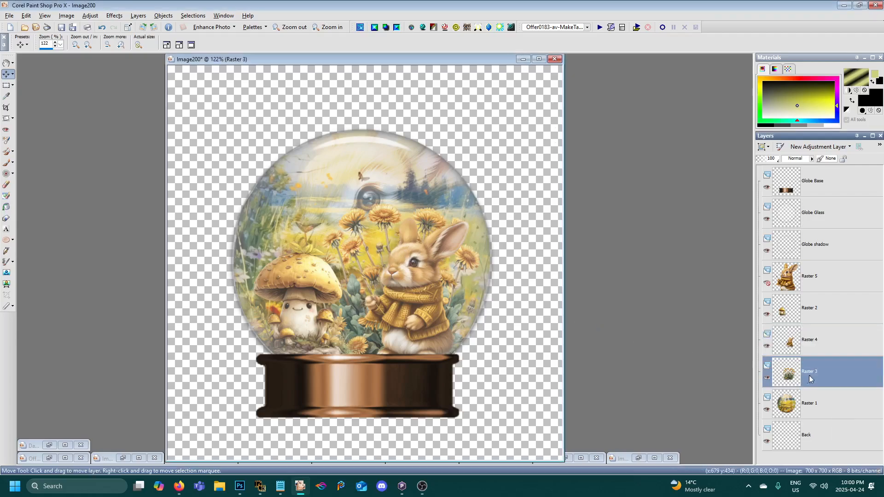
{"action": "left_click", "coordinate": [115, 15]}
{"action": "left_click", "coordinate": [141, 215]}
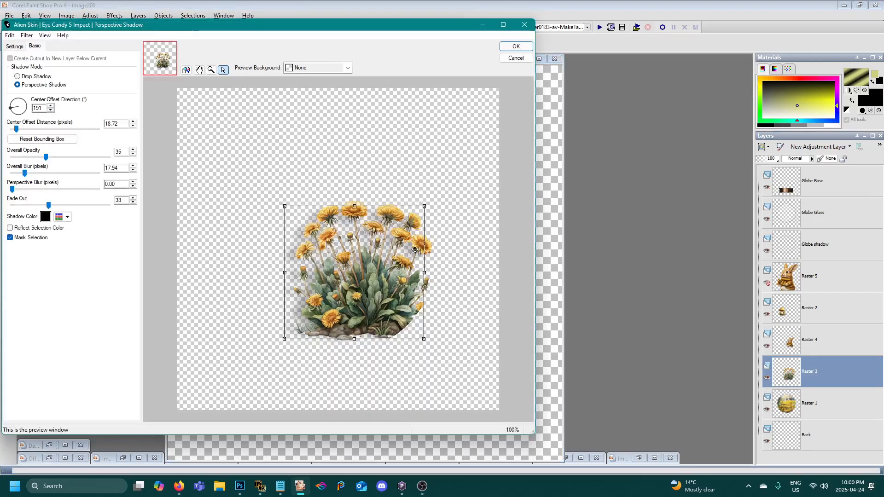
{"action": "left_click_drag", "start_coordinate": [372, 251], "coordinate": [375, 249]}
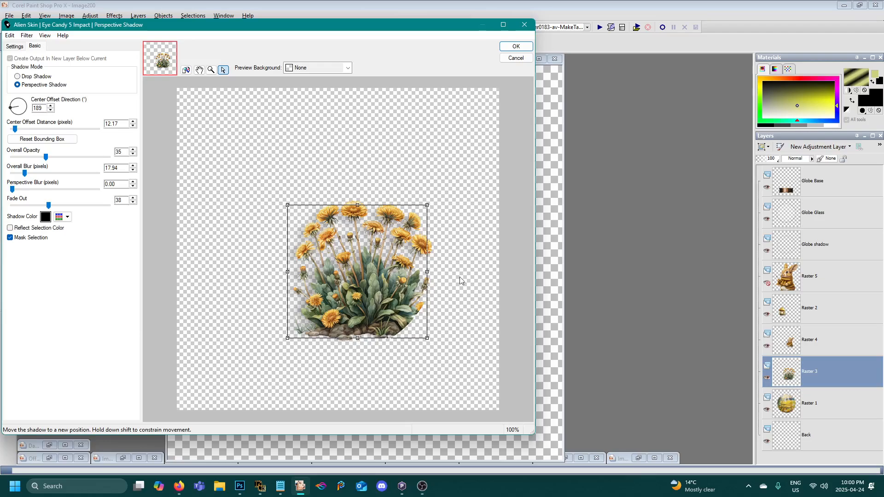
{"action": "left_click", "coordinate": [517, 46]}
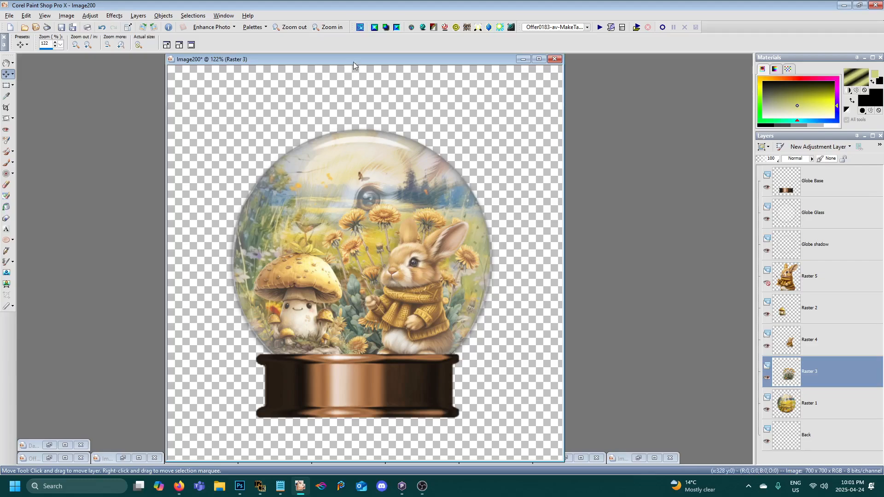
- Select the Globe Base layer and set up the Text tool with the rainyhearts font at 14 pixels
{"action": "left_click_drag", "start_coordinate": [354, 62], "coordinate": [406, 64]}
{"action": "scroll", "coordinate": [420, 156], "scroll_direction": "down", "scroll_amount": 2}
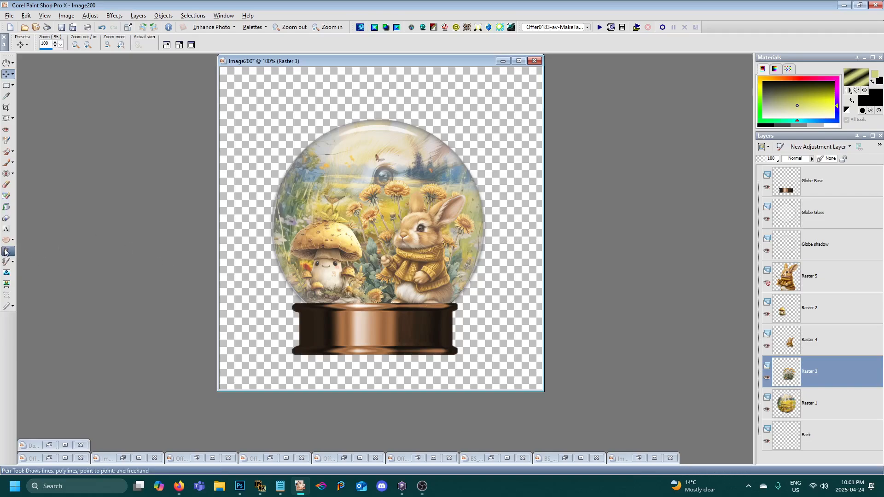
{"action": "left_click", "coordinate": [6, 229]}
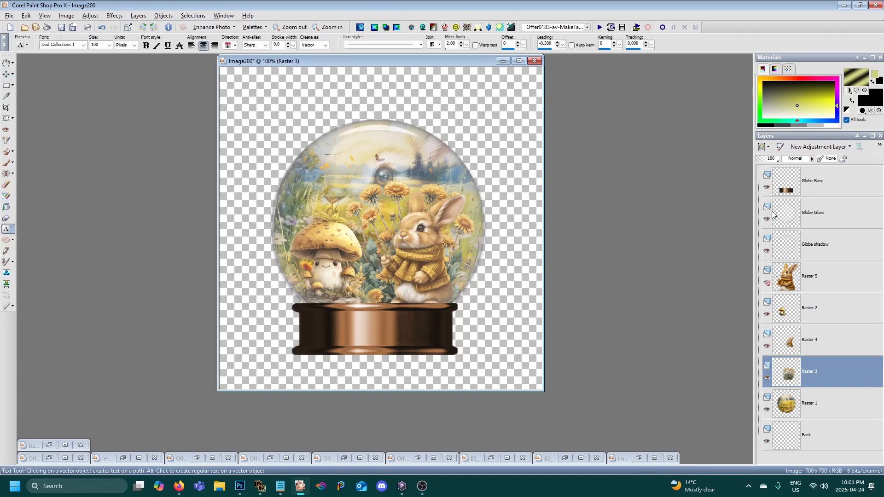
{"action": "left_click", "coordinate": [819, 195]}
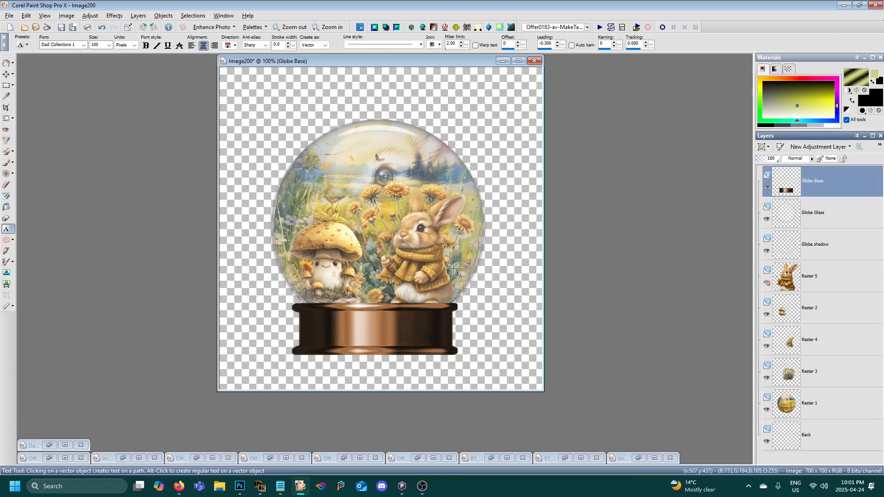
{"action": "left_click", "coordinate": [85, 46]}
{"action": "left_click", "coordinate": [84, 45]}
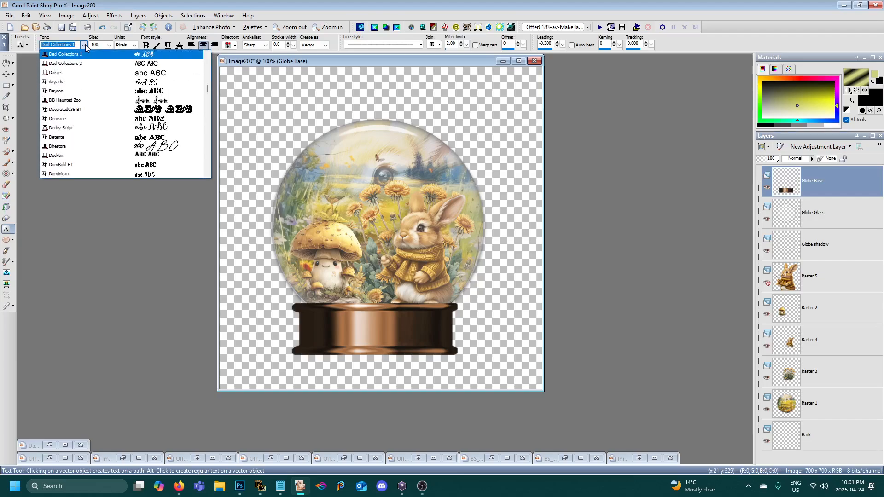
{"action": "type", "text": "rainyhearts"}
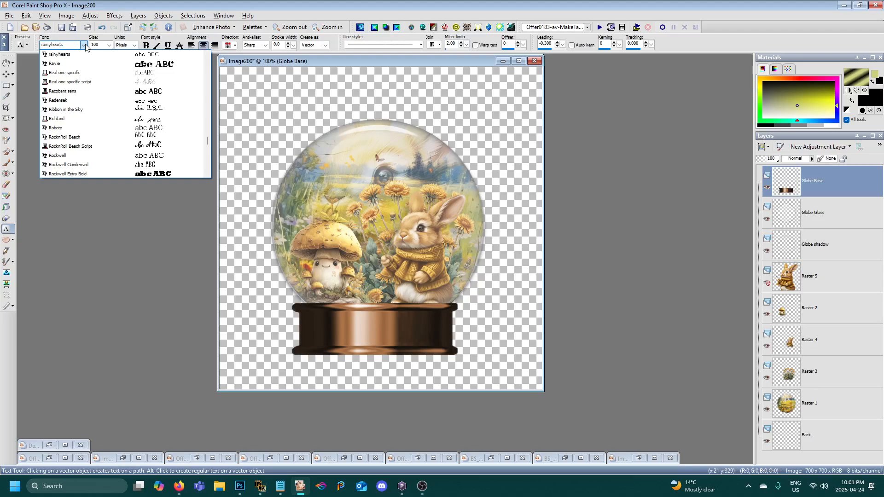
{"action": "key", "text": "Escape"}
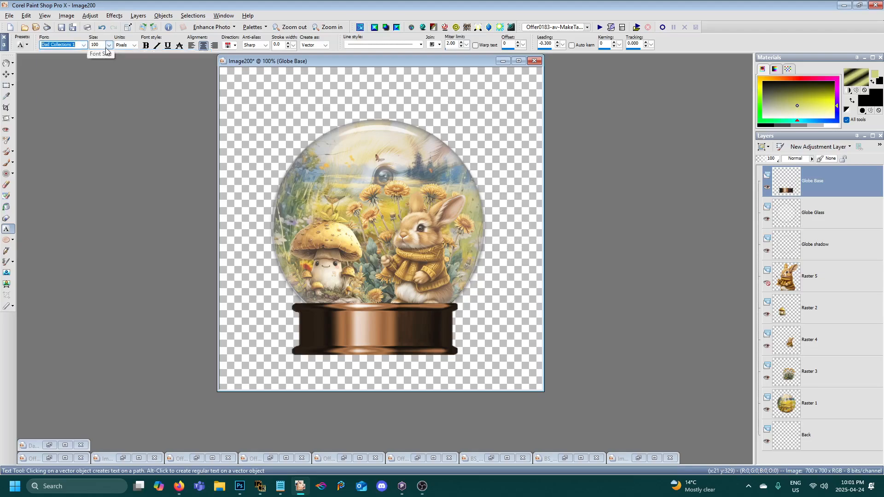
{"action": "left_click", "coordinate": [73, 47]}
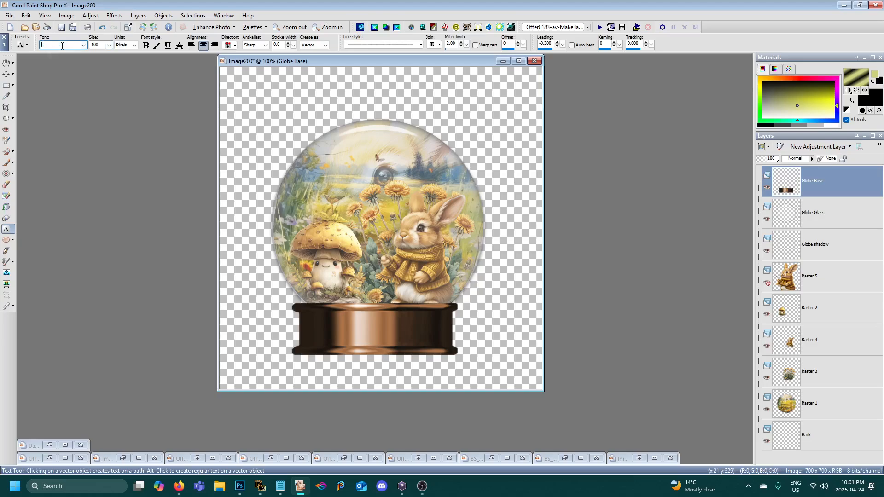
{"action": "type", "text": "Rain"}
{"action": "key", "text": "Return"}
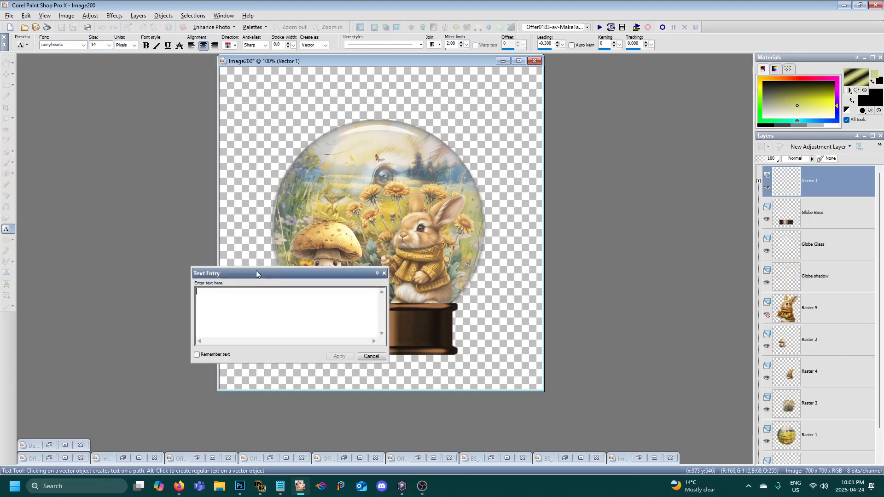
{"action": "left_click_drag", "start_coordinate": [256, 272], "coordinate": [579, 183]}
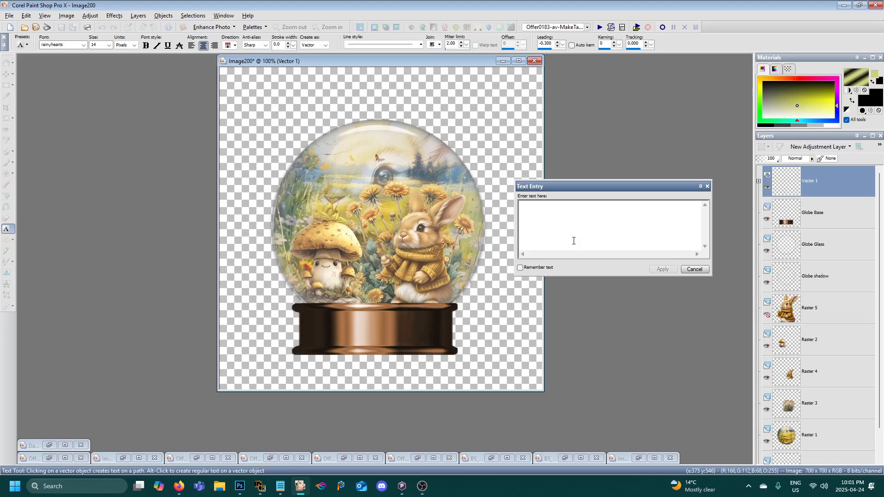
{"action": "type", "text": "ai S"}
{"action": "key", "text": "BackSpace"}
{"action": "key", "text": "BackSpace"}
{"action": "key", "text": "BackSpace"}
{"action": "left_click", "coordinate": [703, 273]}
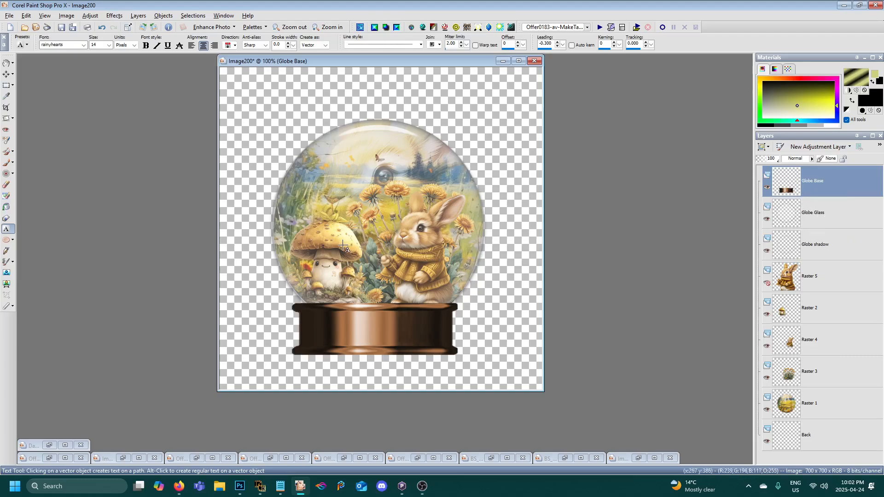
- Add the credit line "AI SK by Adrienne's Desings" followed by the tagger's name as vector text across the middle of the globe
{"action": "left_click", "coordinate": [379, 231]}
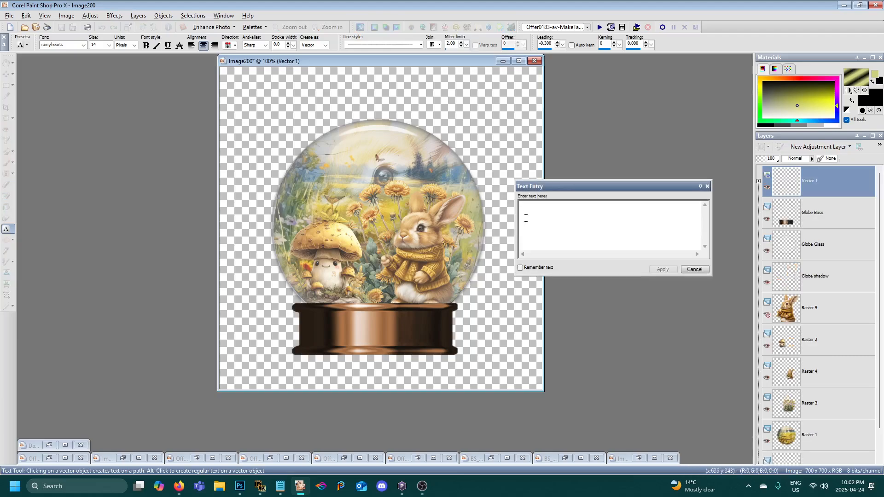
{"action": "type", "text": "AU"}
{"action": "key", "text": "BackSpace"}
{"action": "key", "text": "BackSpace"}
{"action": "key", "text": "BackSpace"}
{"action": "key", "text": "BackSpace"}
{"action": "type", "text": "A"}
{"action": "key", "text": "BackSpace"}
{"action": "type", "text": "AI SK by Adrienne's"}
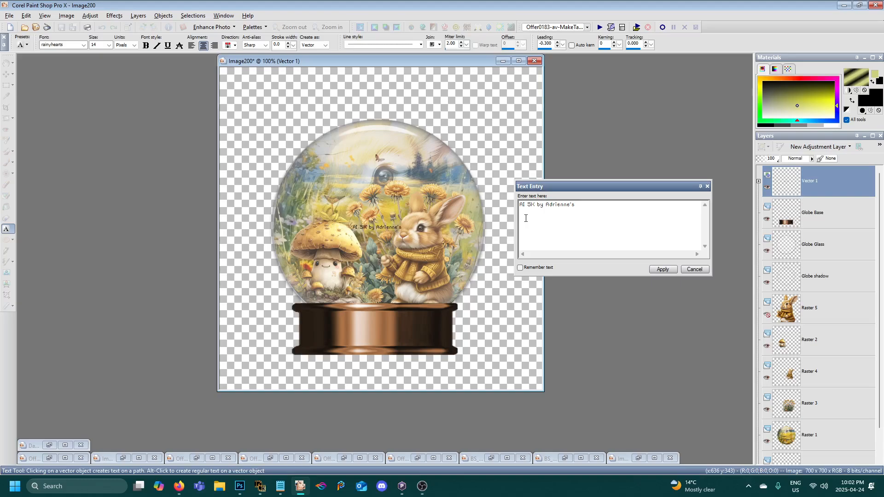
{"action": "type", "text": " Desings  SimoneTag"}
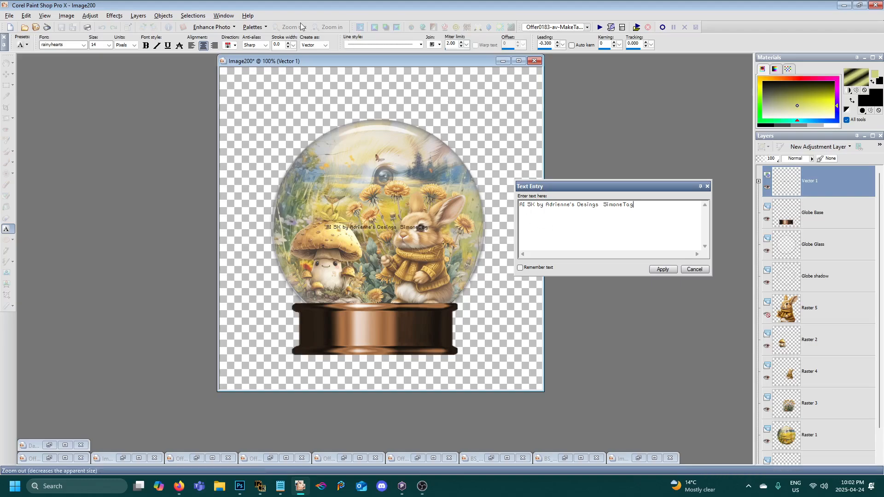
{"action": "left_click", "coordinate": [663, 271]}
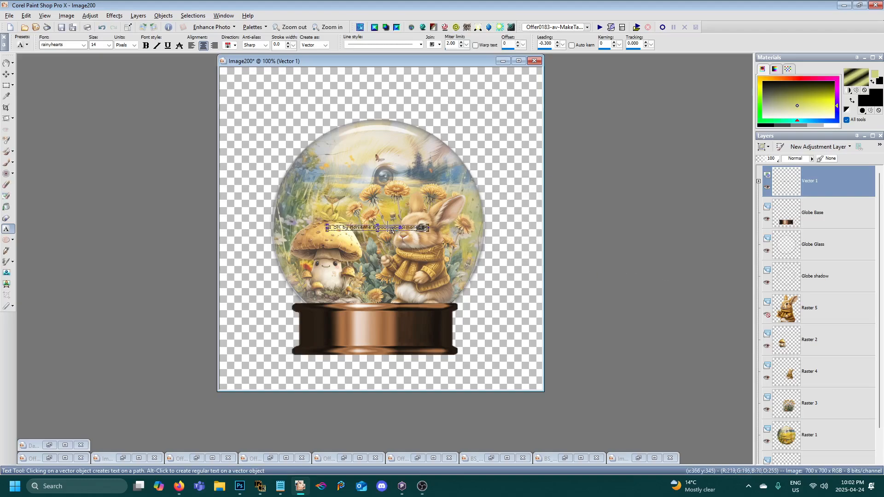
- Move the credit text down to just above the globe's base and convert its vector layer to a raster layer
{"action": "left_click_drag", "start_coordinate": [378, 228], "coordinate": [379, 298]}
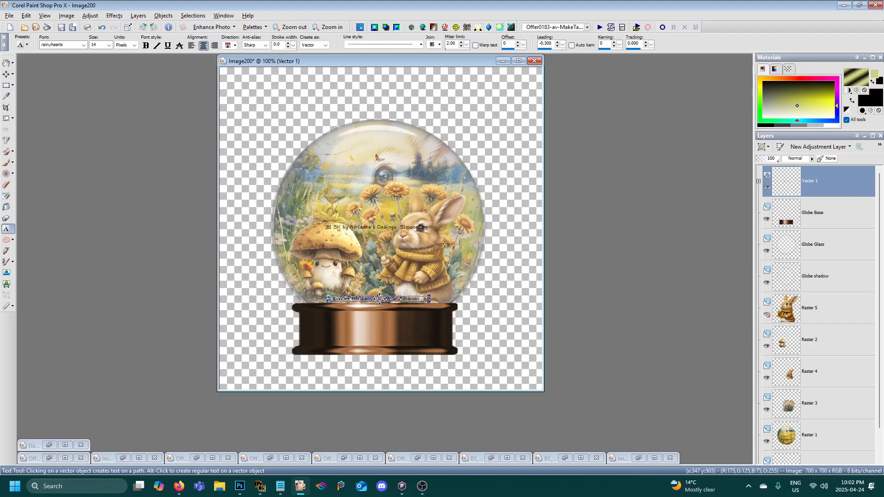
{"action": "right_click", "coordinate": [774, 195]}
{"action": "left_click", "coordinate": [810, 369]}
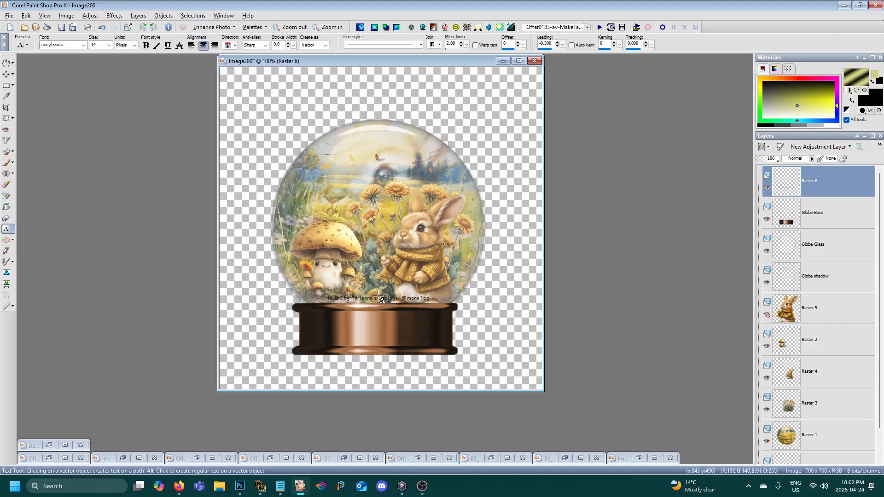
- Apply the Eye Candy 4000 Corona effect to the credit text with a glow width of 6 pixels
{"action": "left_click", "coordinate": [113, 16]}
{"action": "mouse_move", "coordinate": [170, 185]}
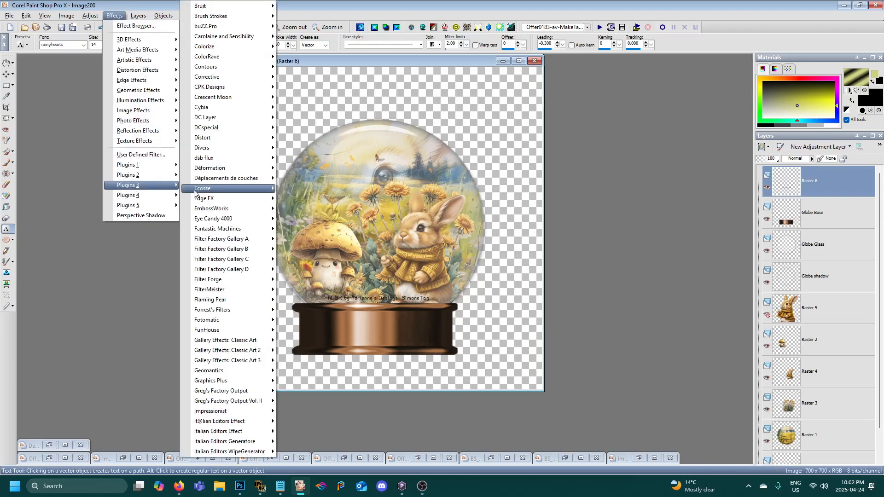
{"action": "mouse_move", "coordinate": [249, 219]}
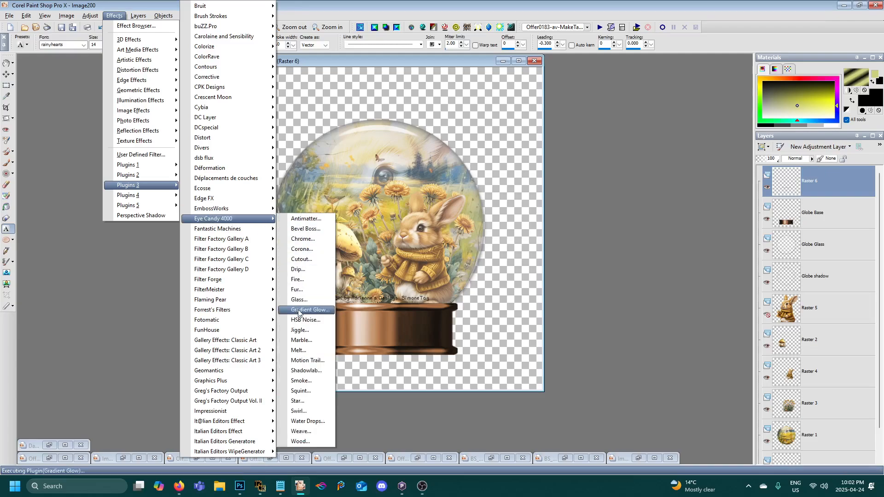
{"action": "left_click", "coordinate": [302, 250]}
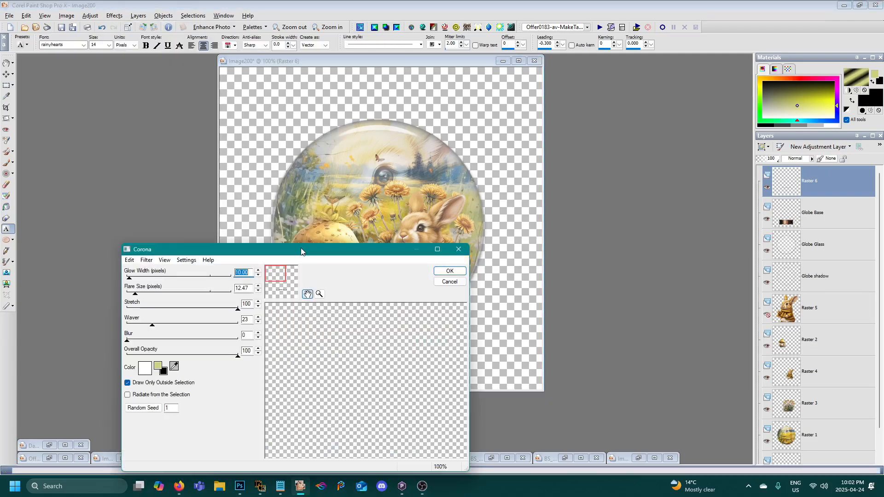
{"action": "left_click_drag", "start_coordinate": [353, 254], "coordinate": [264, 79]}
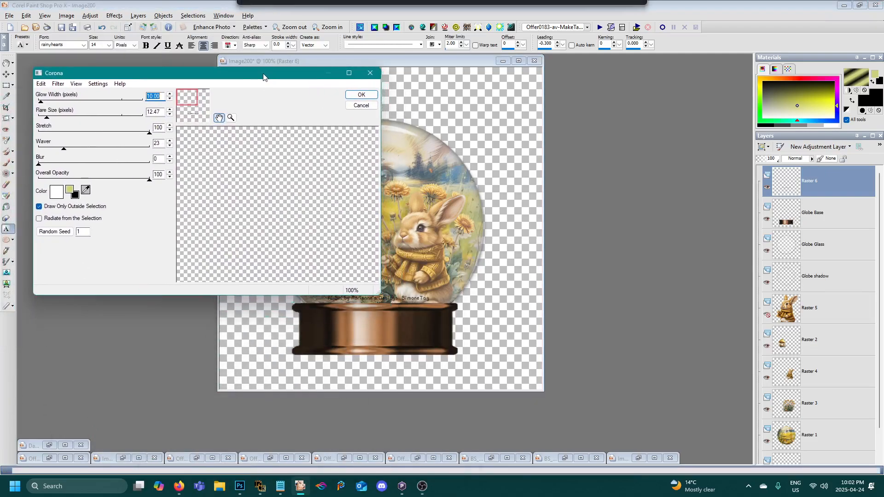
{"action": "left_click_drag", "start_coordinate": [193, 103], "coordinate": [202, 121]}
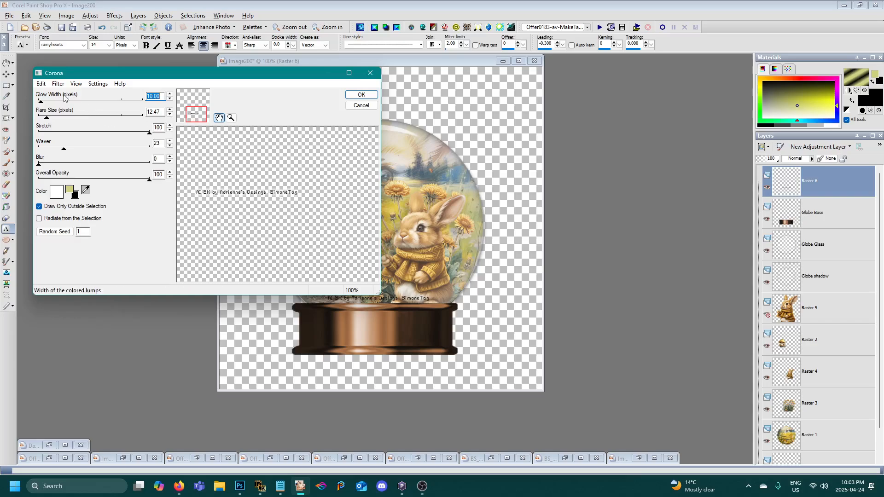
{"action": "type", "text": "6"}
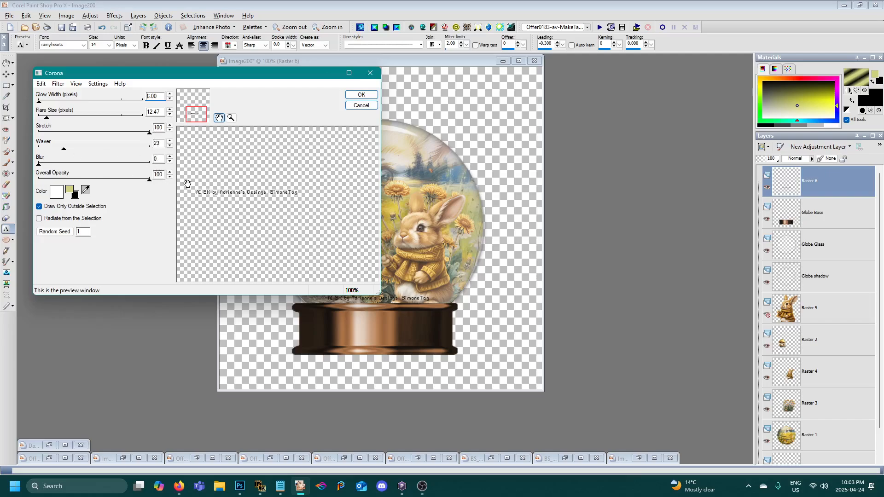
{"action": "left_click", "coordinate": [361, 94]}
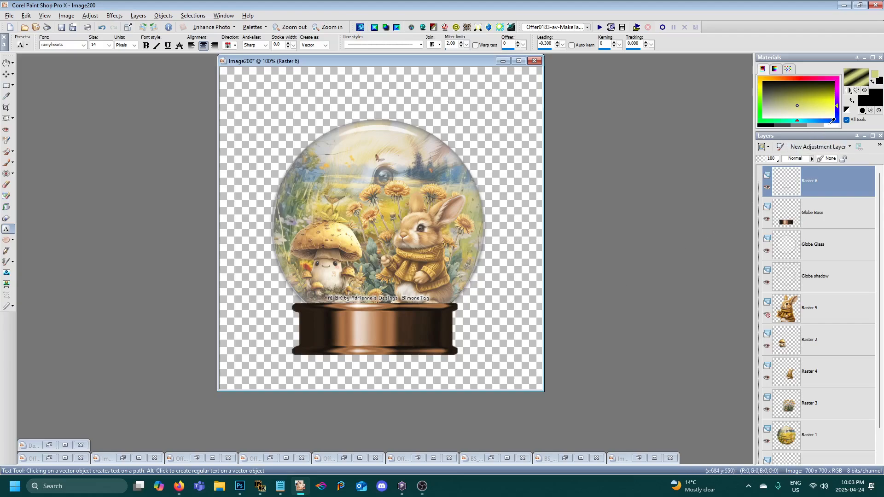
- Set both the foreground and background colours to white and choose the Dad Collections 1 font at 48 pixels for the Text tool
{"action": "left_click", "coordinate": [834, 123]}
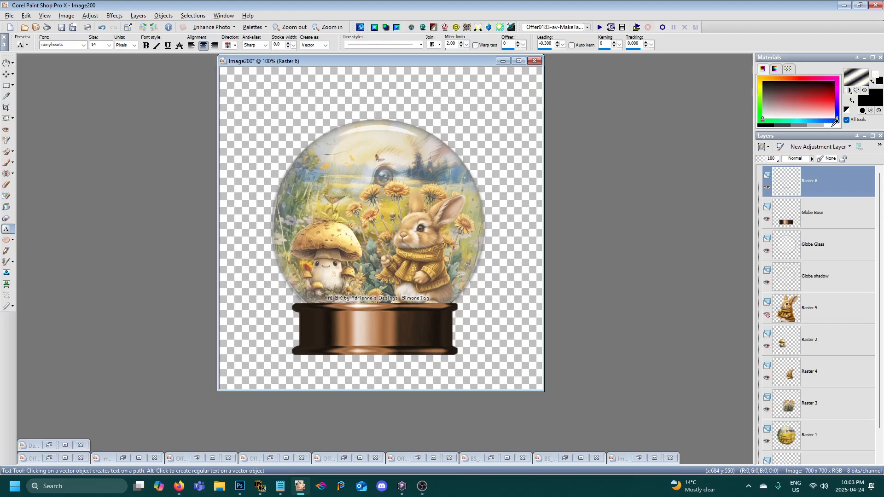
{"action": "right_click", "coordinate": [835, 123]}
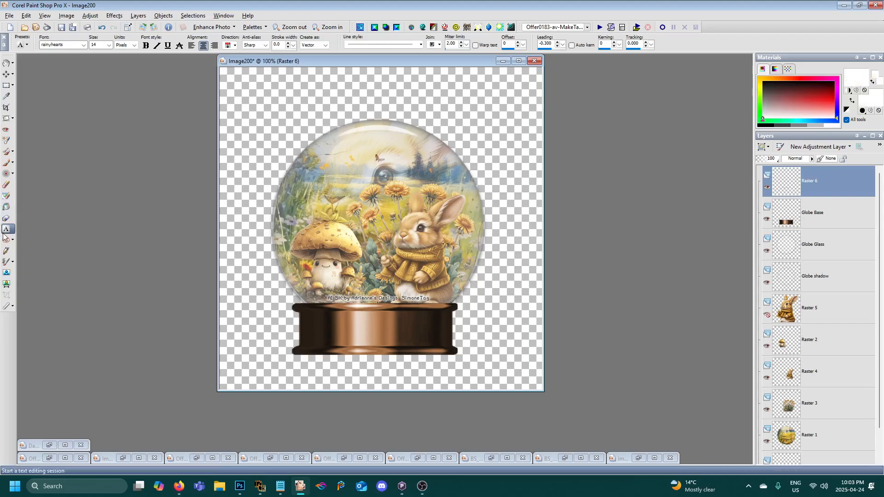
{"action": "left_click", "coordinate": [83, 45]}
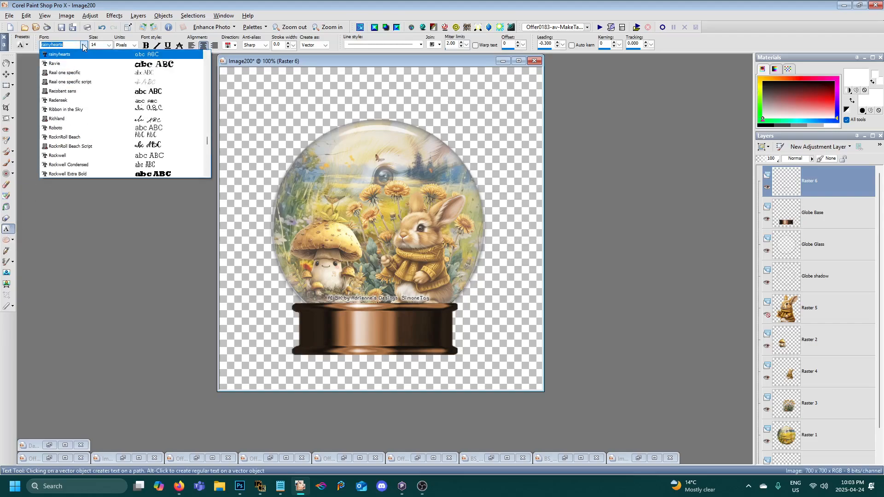
{"action": "type", "text": "d Collections 1"}
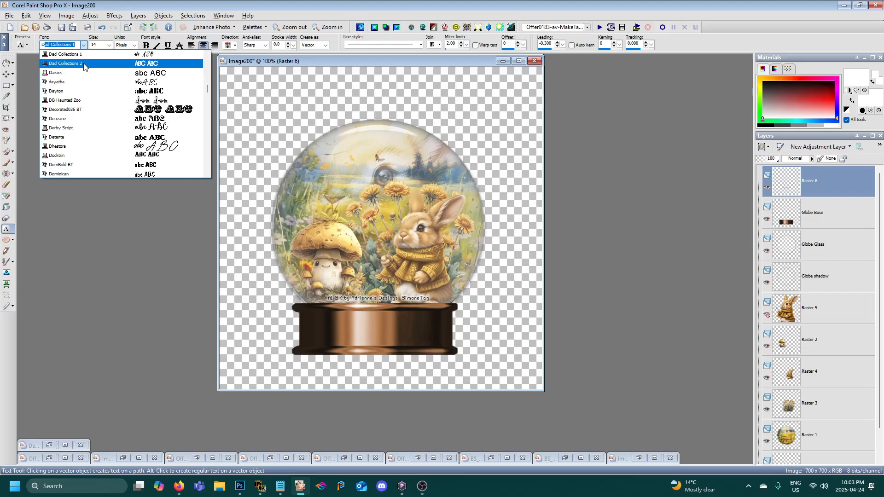
{"action": "scroll", "coordinate": [95, 92], "scroll_direction": "up", "scroll_amount": 1}
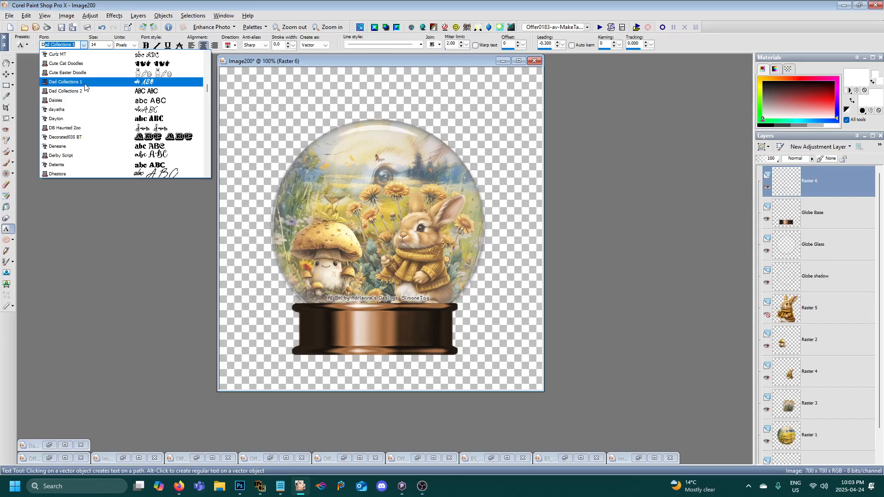
{"action": "left_click", "coordinate": [85, 83]}
{"action": "left_click", "coordinate": [109, 46]}
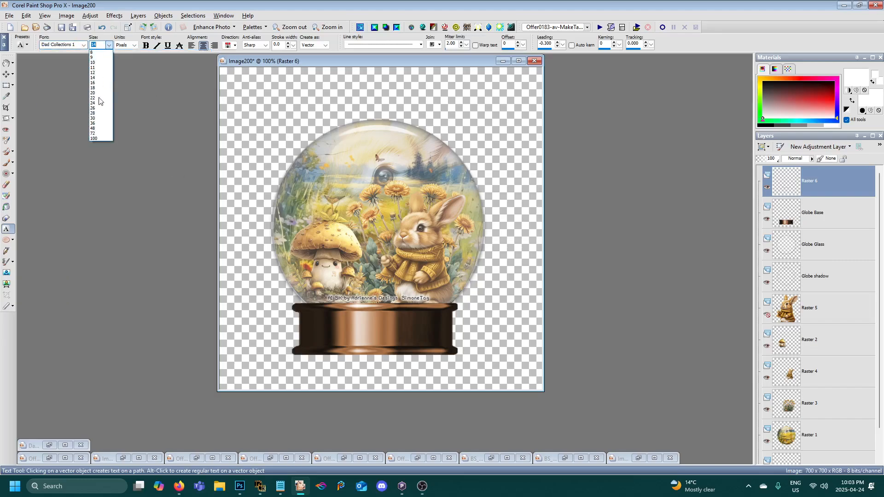
{"action": "left_click", "coordinate": [99, 129]}
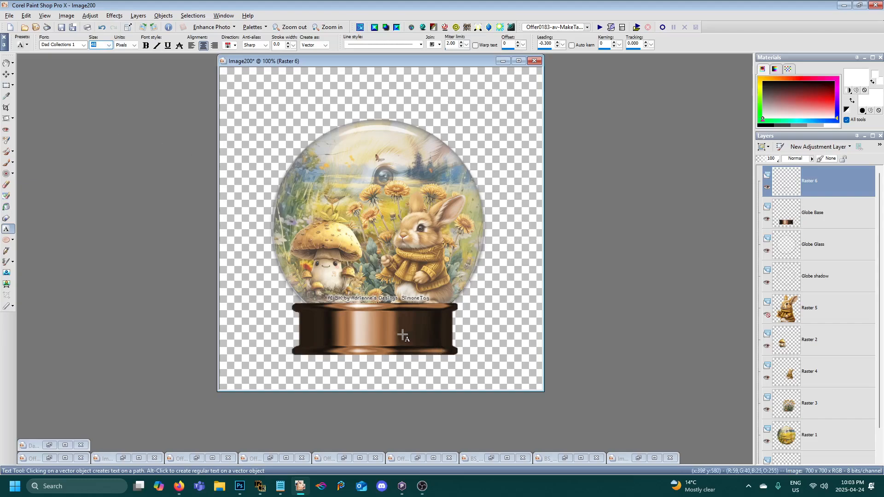
- Add the tagger's first name as vector text on the globe's base and set its size to 80 pixels
{"action": "left_click", "coordinate": [378, 338]}
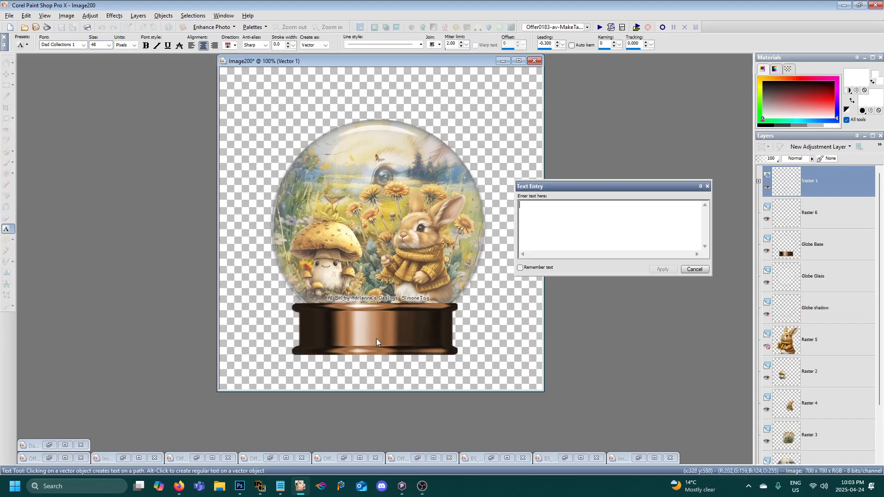
{"action": "type", "text": "Simone"}
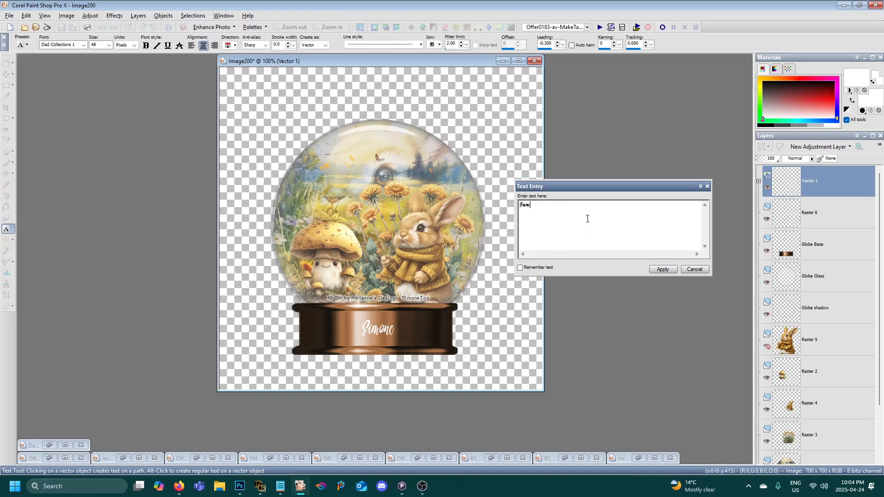
{"action": "left_click_drag", "start_coordinate": [565, 207], "coordinate": [514, 206]}
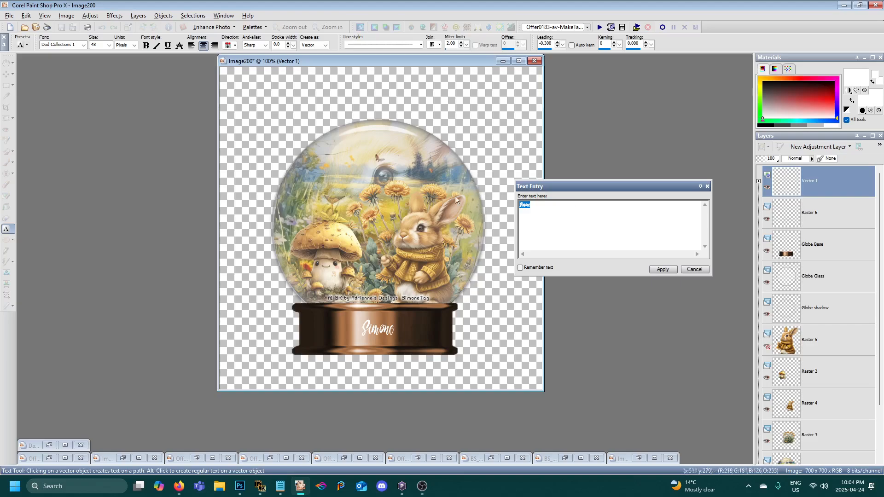
{"action": "double_click", "coordinate": [100, 45]}
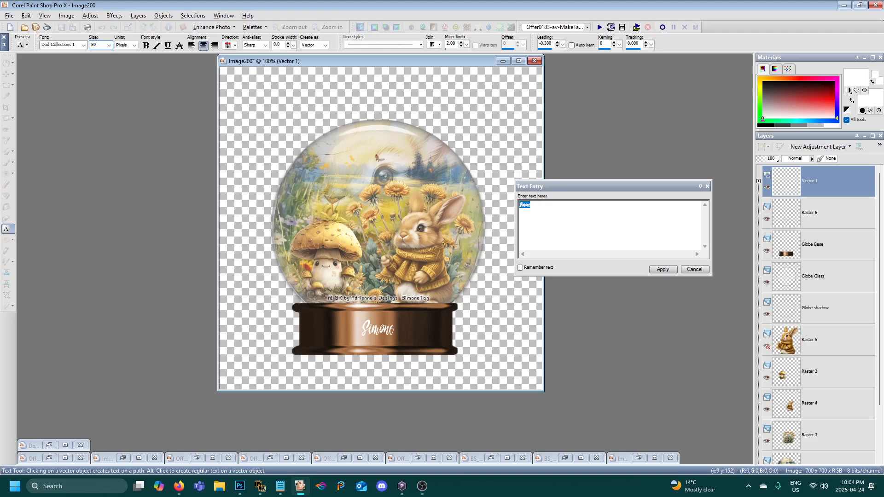
{"action": "type", "text": "80"}
{"action": "key", "text": "Return"}
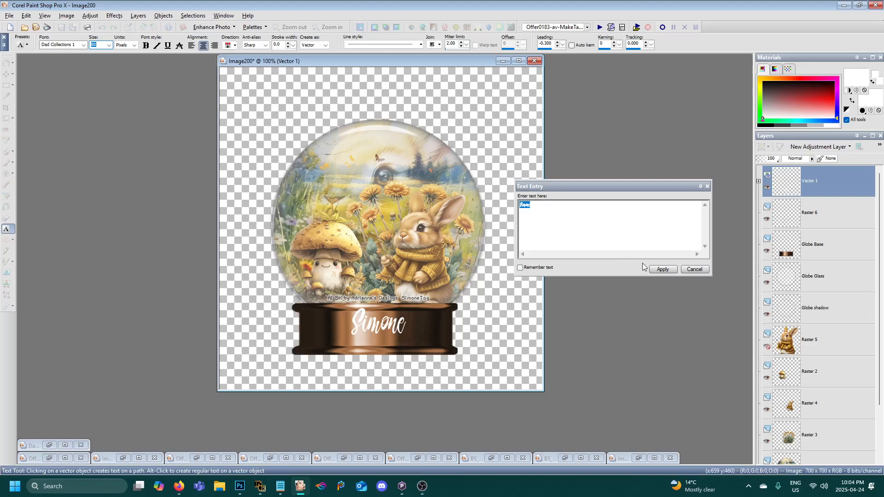
{"action": "left_click", "coordinate": [663, 269]}
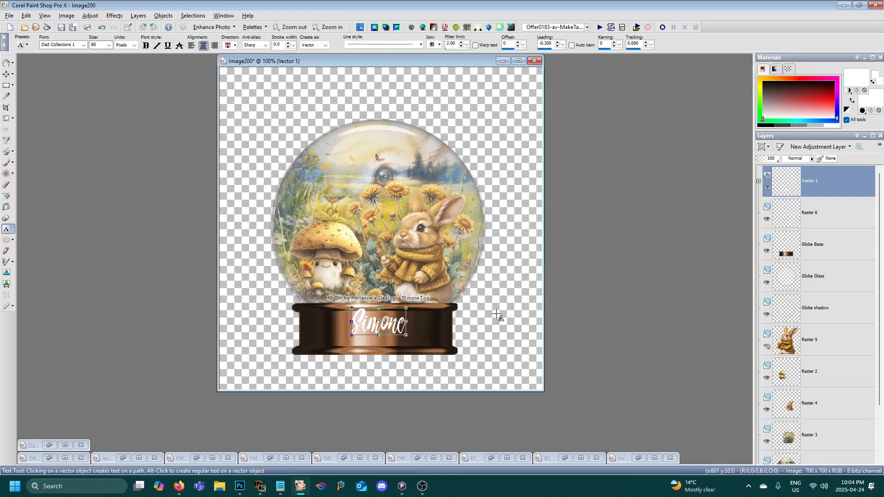
- Nudge the name text down to the middle of the globe's base and convert its vector layer to a raster layer
{"action": "key", "text": "Down"}
{"action": "key", "text": "Down"}
{"action": "key", "text": "Down"}
{"action": "key", "text": "Down"}
{"action": "key", "text": "Down"}
{"action": "key", "text": "Down"}
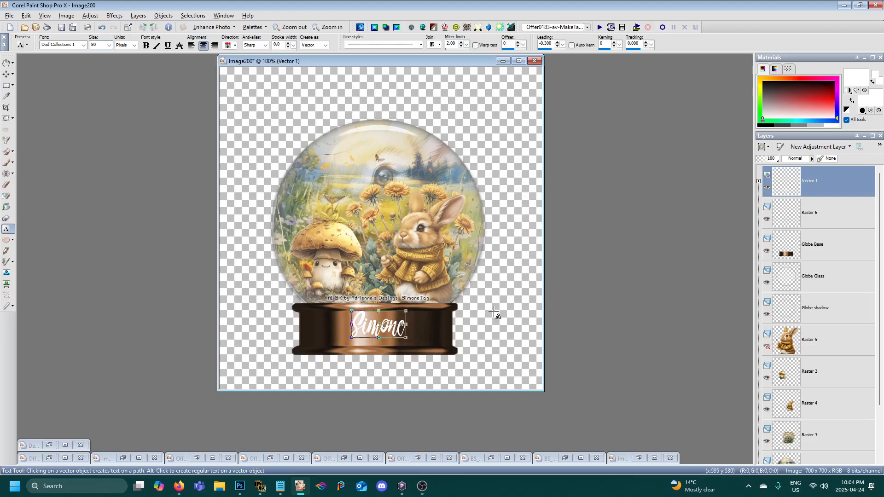
{"action": "key", "text": "Down"}
{"action": "key", "text": "Down"}
{"action": "key", "text": "Down"}
{"action": "key", "text": "Down"}
{"action": "key", "text": "Down"}
{"action": "key", "text": "Down"}
{"action": "key", "text": "Down"}
{"action": "key", "text": "Down"}
{"action": "key", "text": "Down"}
{"action": "key", "text": "Down"}
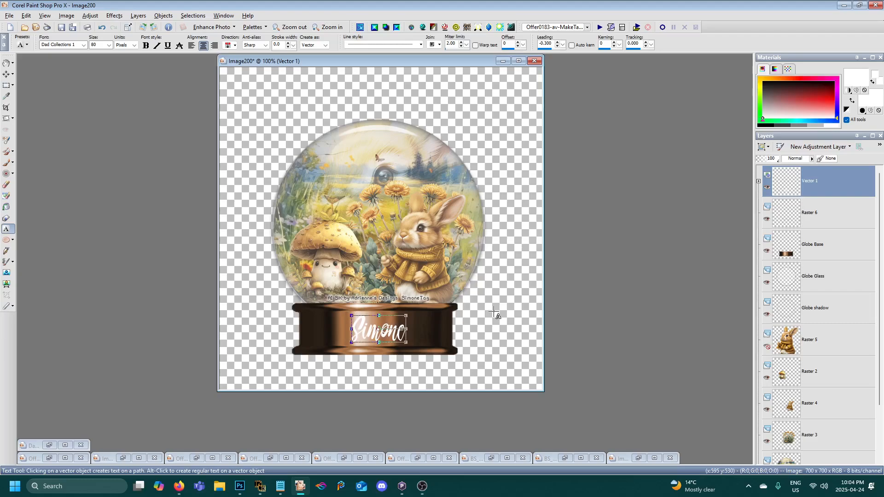
{"action": "right_click", "coordinate": [799, 193]}
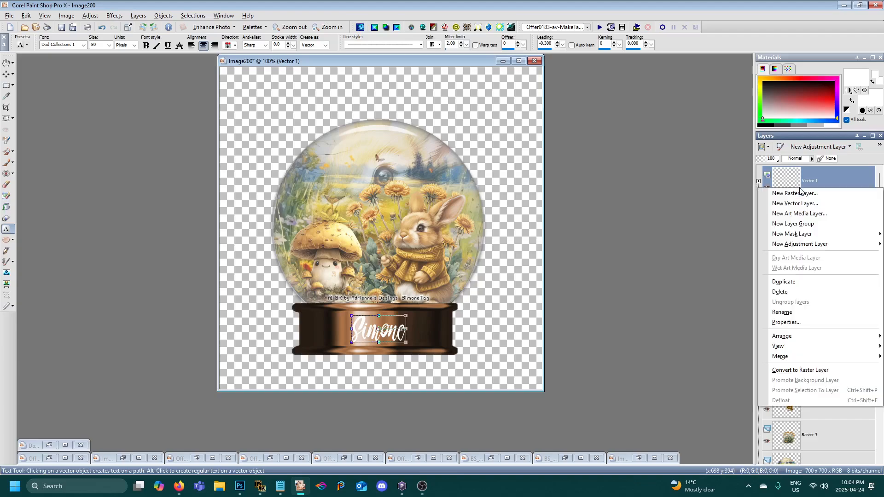
{"action": "left_click", "coordinate": [784, 371]}
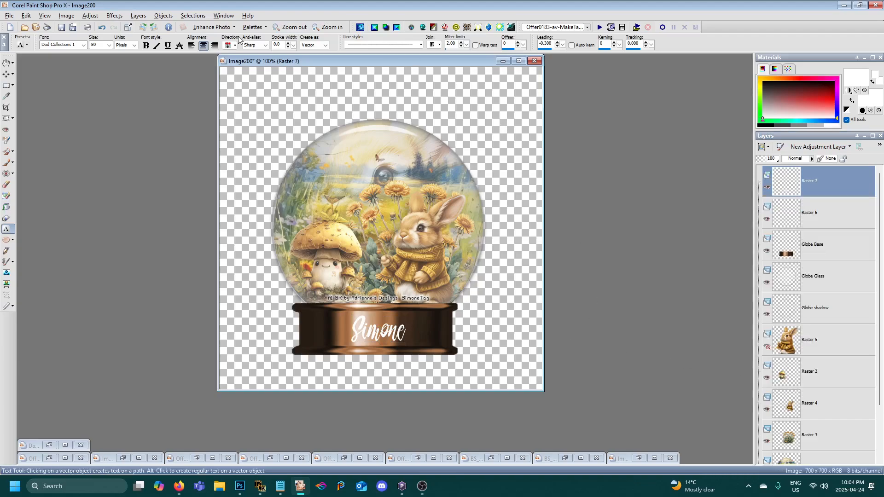
- Select the outline of the name lettering by selecting all, floating and defloating the selection
{"action": "left_click", "coordinate": [193, 16]}
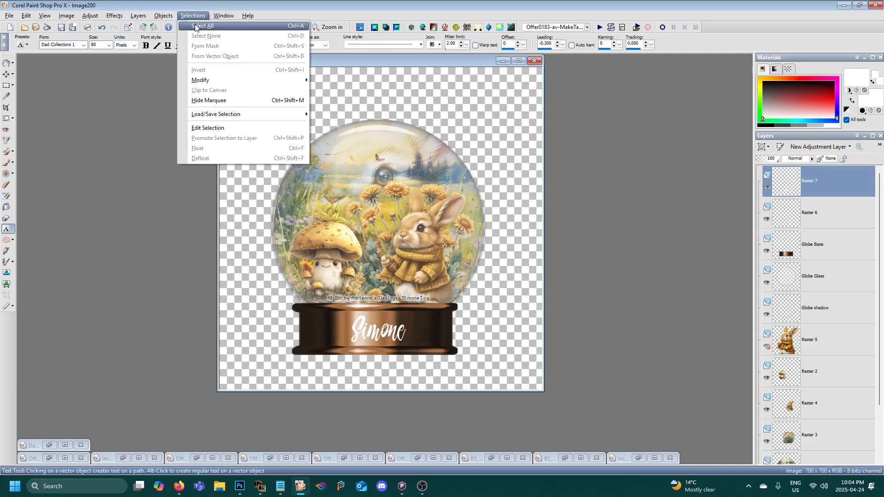
{"action": "left_click", "coordinate": [202, 26]}
{"action": "left_click", "coordinate": [192, 17]}
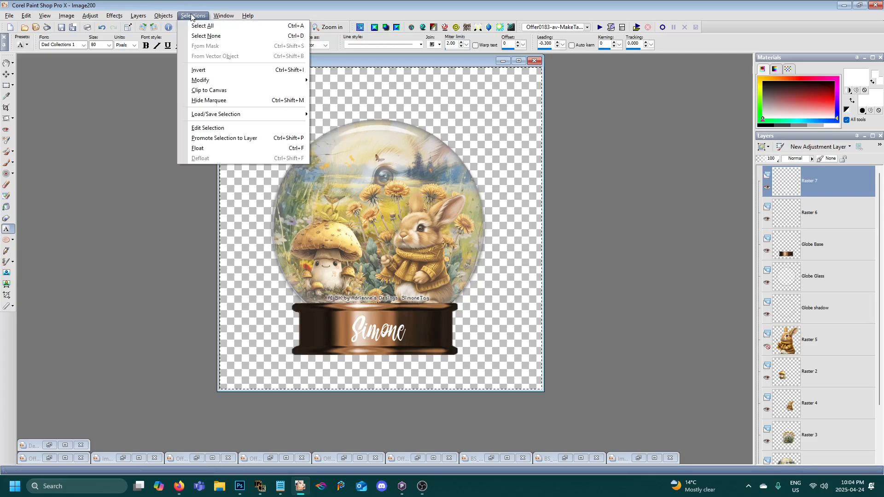
{"action": "left_click", "coordinate": [203, 148]}
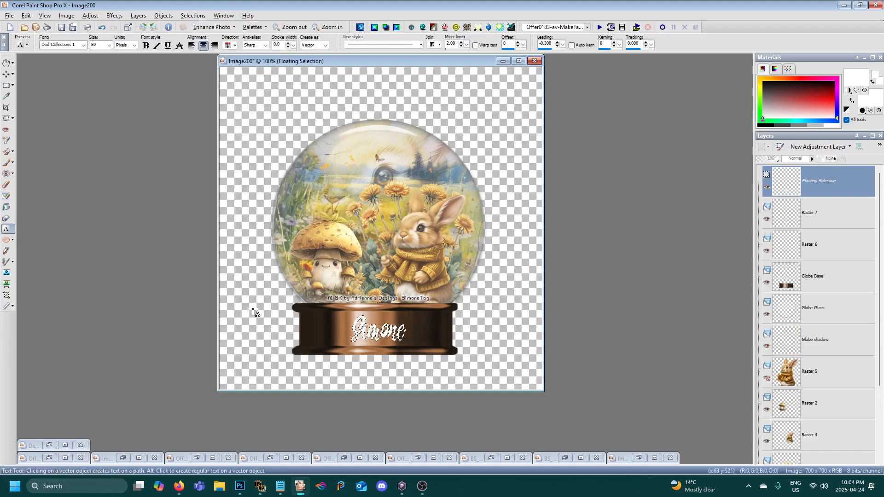
{"action": "left_click", "coordinate": [193, 16]}
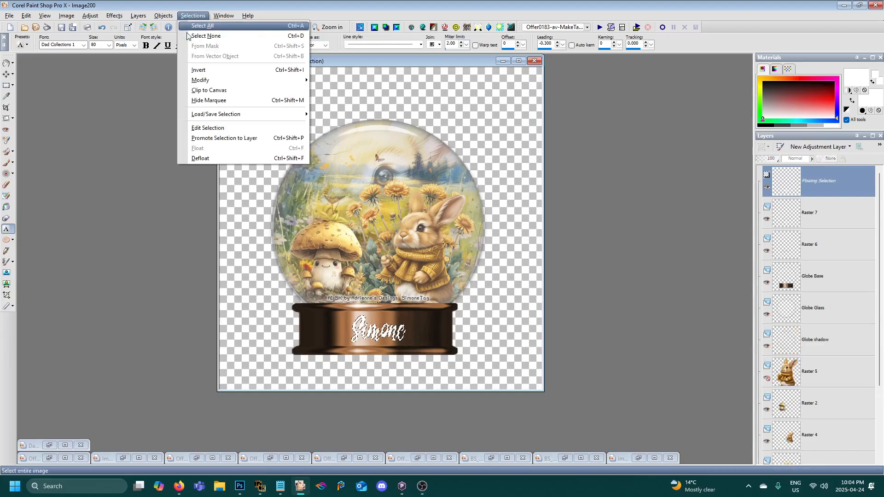
{"action": "left_click", "coordinate": [201, 157]}
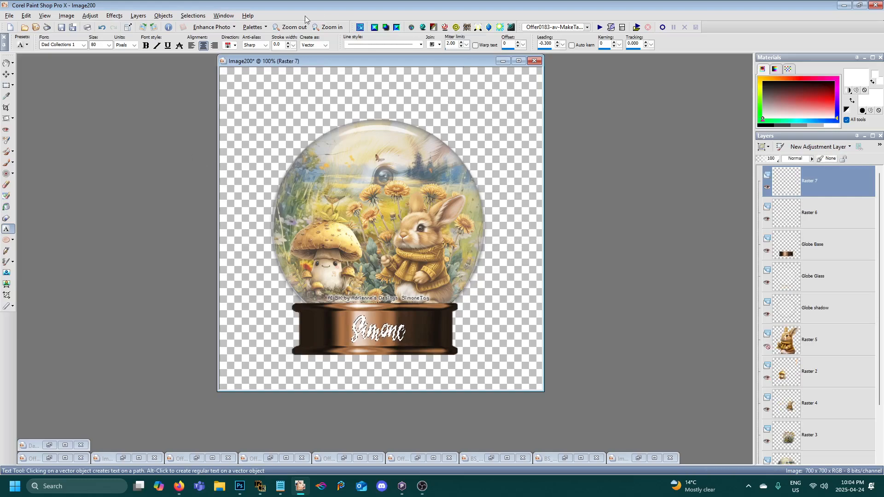
- Add a new raster layer above the name text layer, keeping the lettering selected
{"action": "left_click", "coordinate": [138, 16]}
{"action": "left_click", "coordinate": [144, 27]}
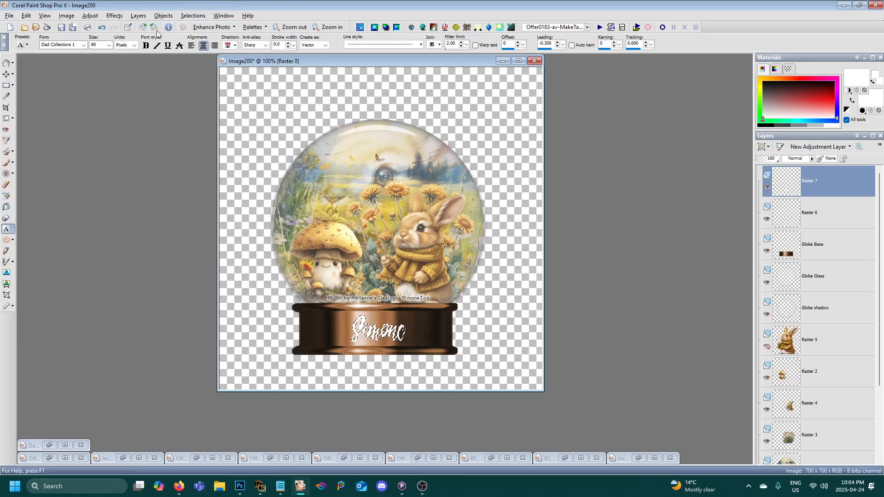
{"action": "left_click", "coordinate": [406, 310]}
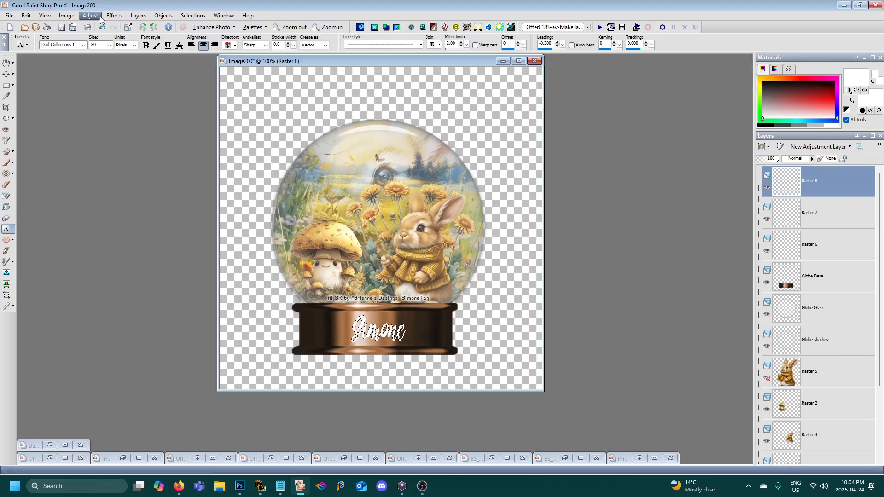
- Apply the Eye Candy 4000 Cutout effect with distance 2.66, blur 3.13, opacity 66 and a transparent selection on the new layer, and deselect
{"action": "left_click", "coordinate": [114, 16]}
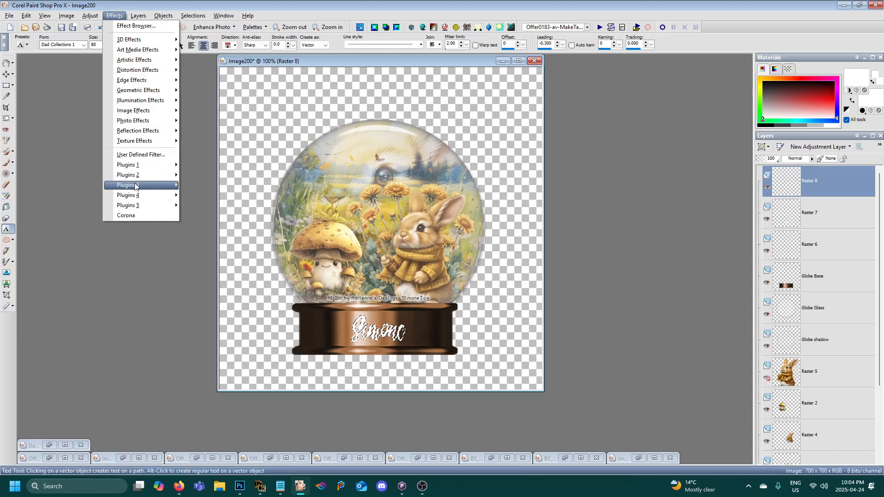
{"action": "mouse_move", "coordinate": [136, 185]}
{"action": "mouse_move", "coordinate": [216, 220]}
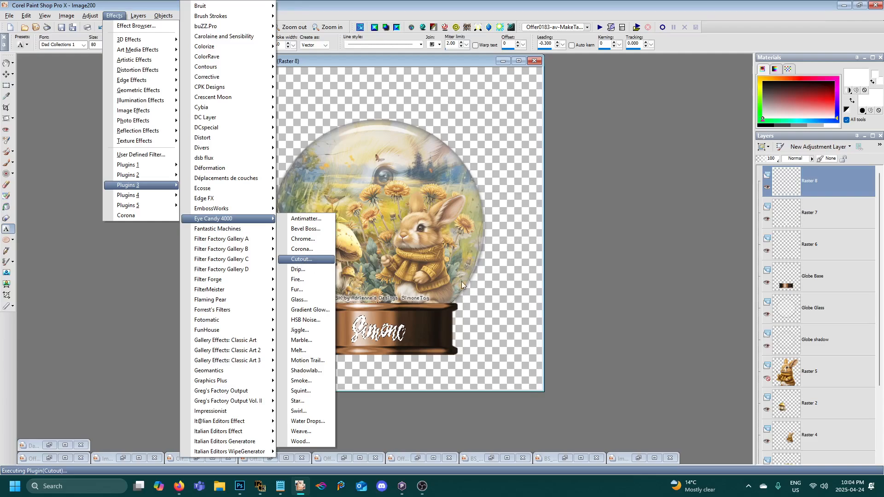
{"action": "left_click_drag", "start_coordinate": [188, 97], "coordinate": [195, 117]}
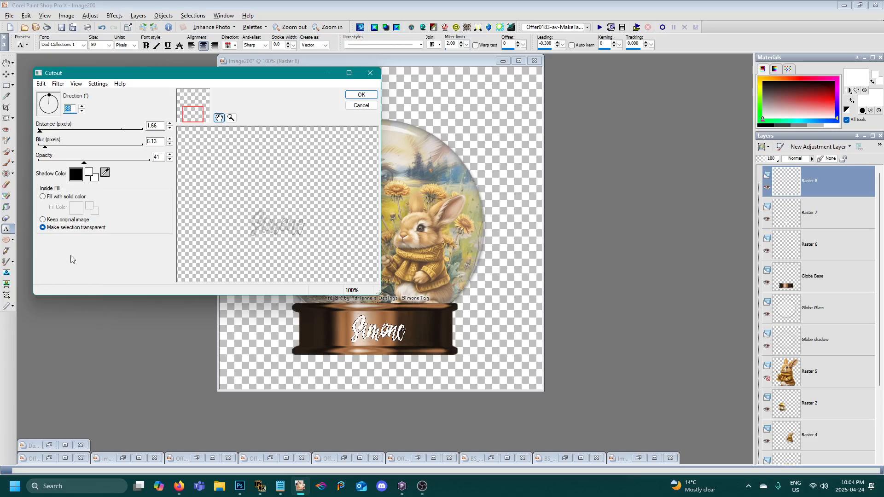
{"action": "left_click", "coordinate": [43, 220]}
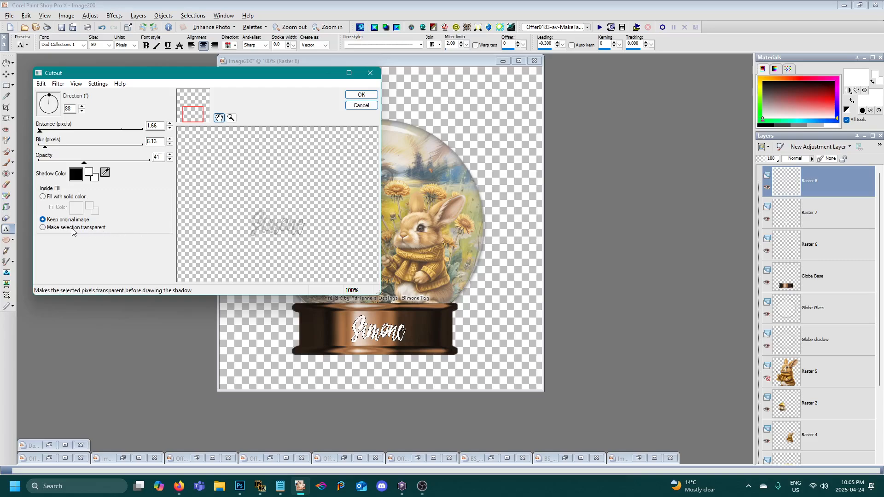
{"action": "left_click", "coordinate": [43, 196]}
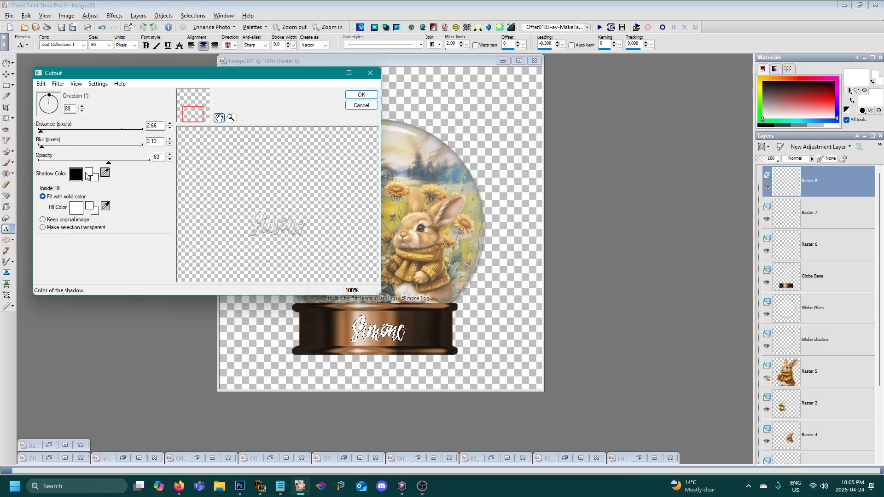
{"action": "left_click", "coordinate": [83, 162]}
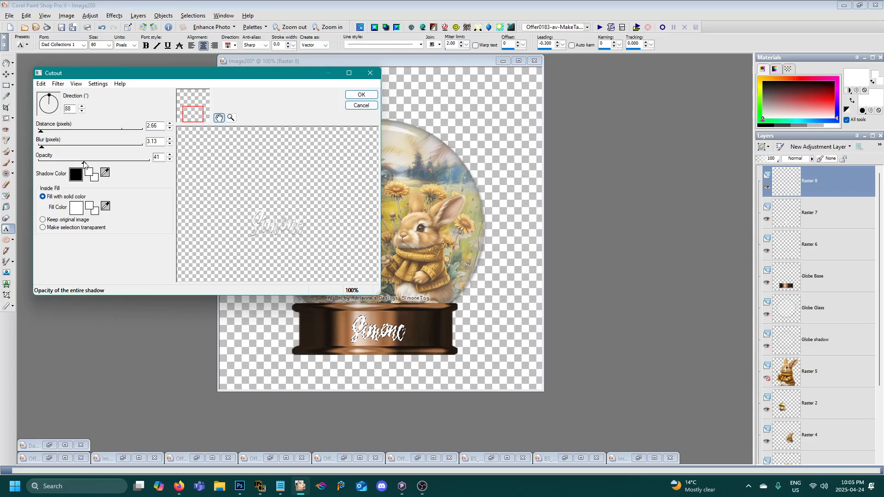
{"action": "left_click_drag", "start_coordinate": [84, 162], "coordinate": [112, 165]}
{"action": "left_click", "coordinate": [43, 227]}
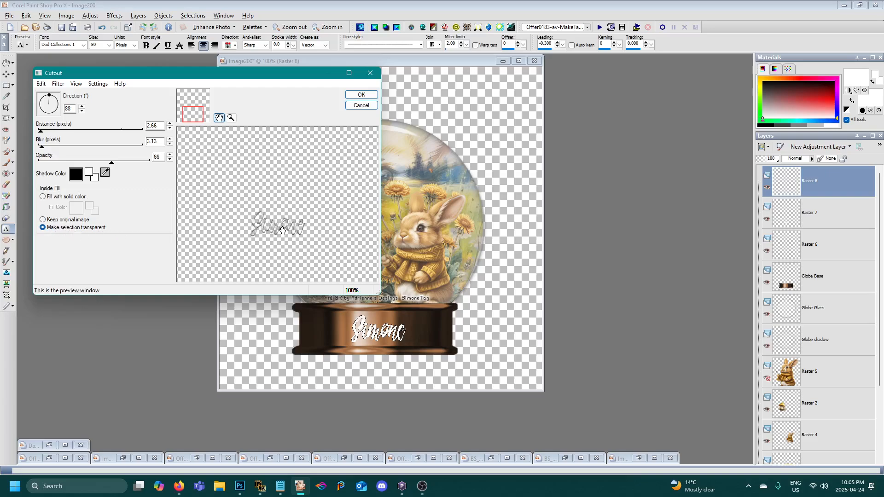
{"action": "left_click", "coordinate": [361, 94]}
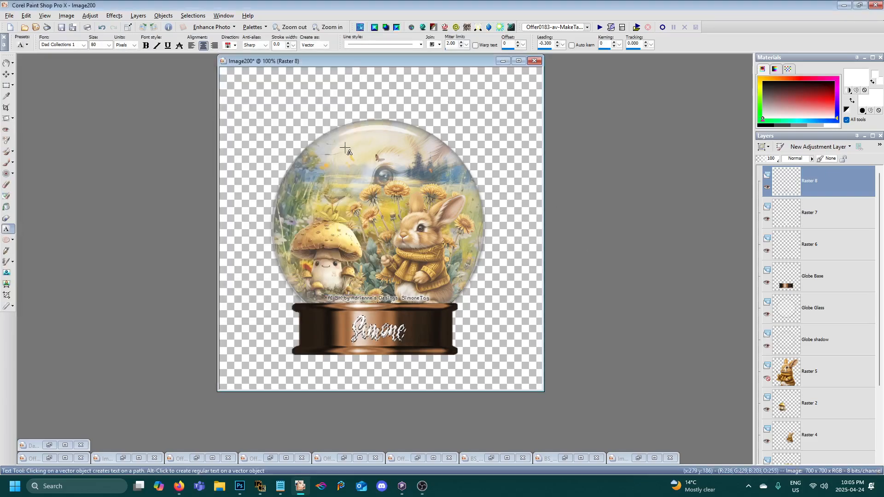
{"action": "left_click", "coordinate": [193, 16]}
{"action": "left_click", "coordinate": [198, 33]}
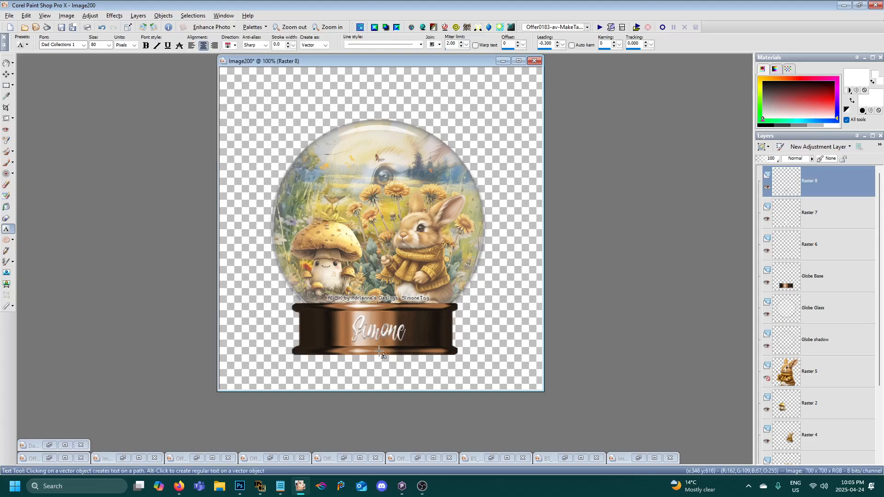
- Try an Eye Candy 5 Impact Perspective Shadow on the cutout layer with direction 270, distance 5.73, overall opacity 61 and overall blur 2.56
{"action": "left_click", "coordinate": [114, 17]}
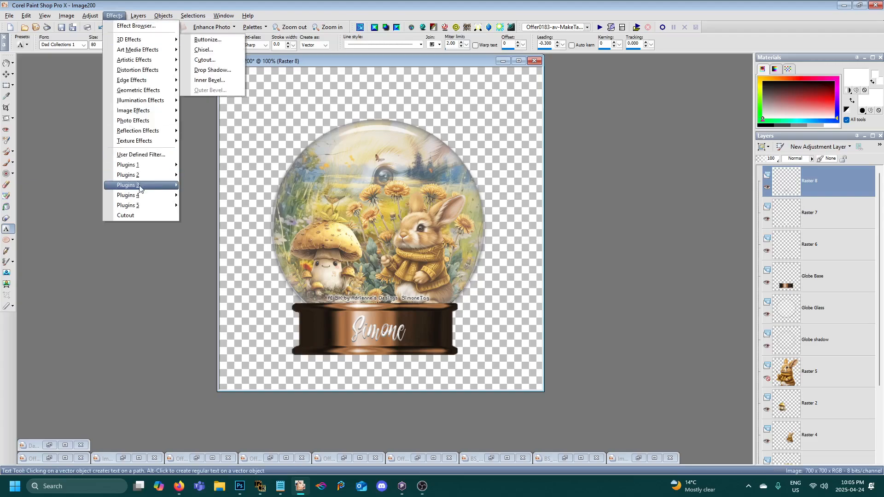
{"action": "mouse_move", "coordinate": [152, 165]}
{"action": "mouse_move", "coordinate": [267, 108]}
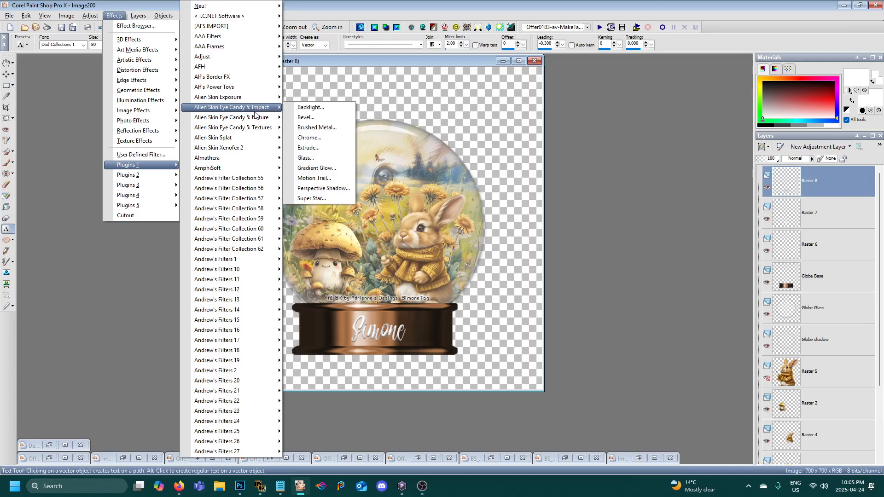
{"action": "left_click", "coordinate": [312, 187]}
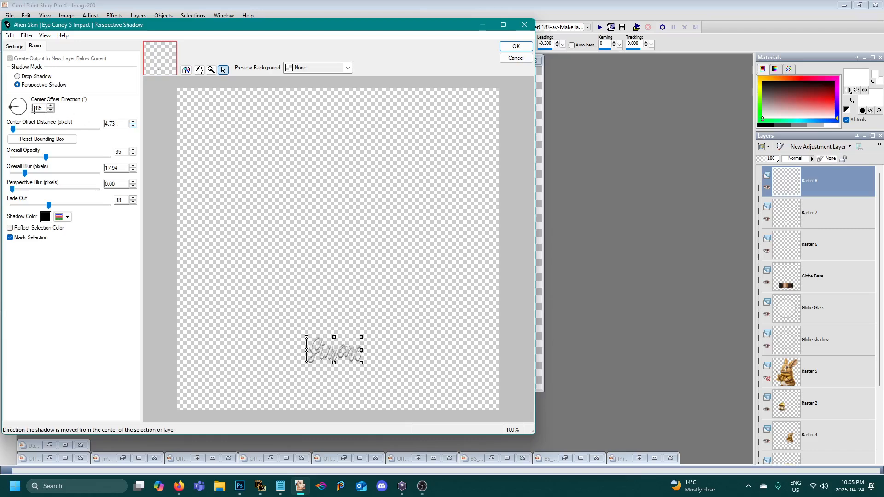
{"action": "left_click", "coordinate": [18, 116]}
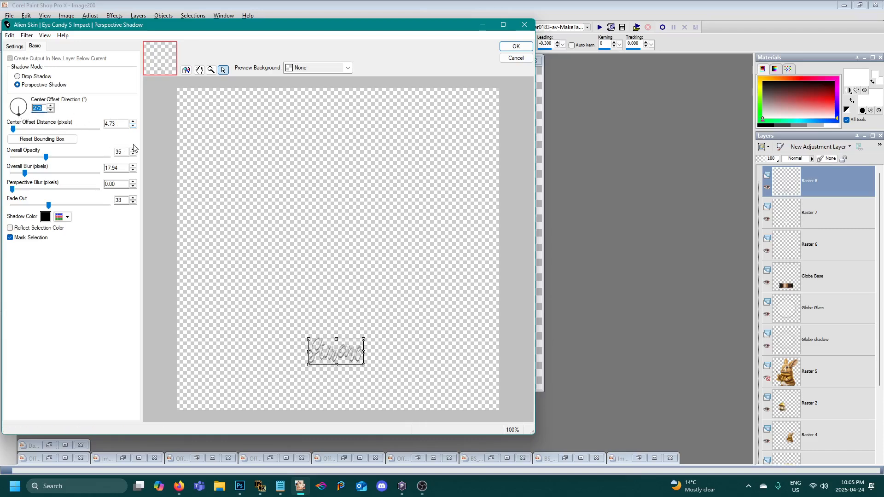
{"action": "left_click", "coordinate": [17, 116]}
{"action": "left_click", "coordinate": [133, 122]}
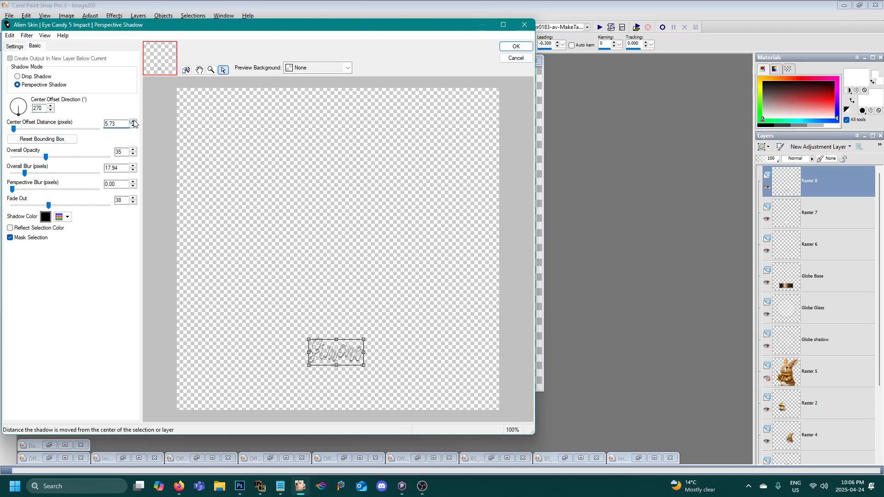
{"action": "left_click", "coordinate": [72, 158]}
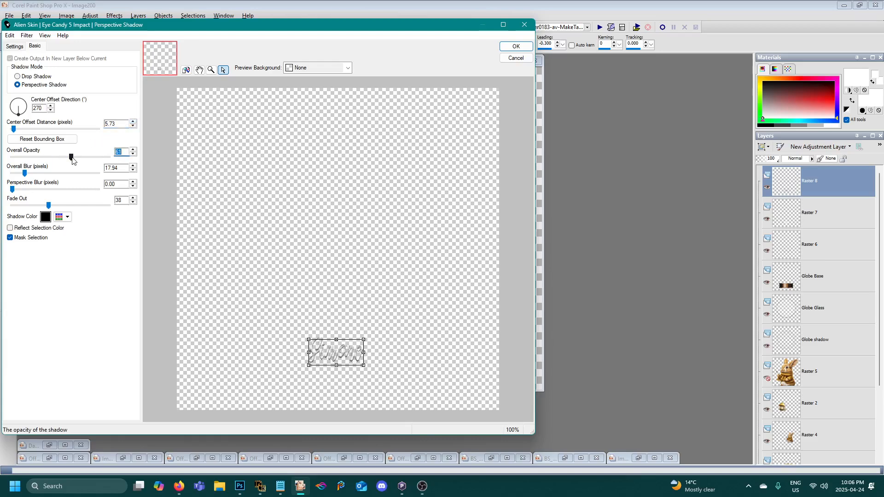
{"action": "left_click", "coordinate": [13, 174]}
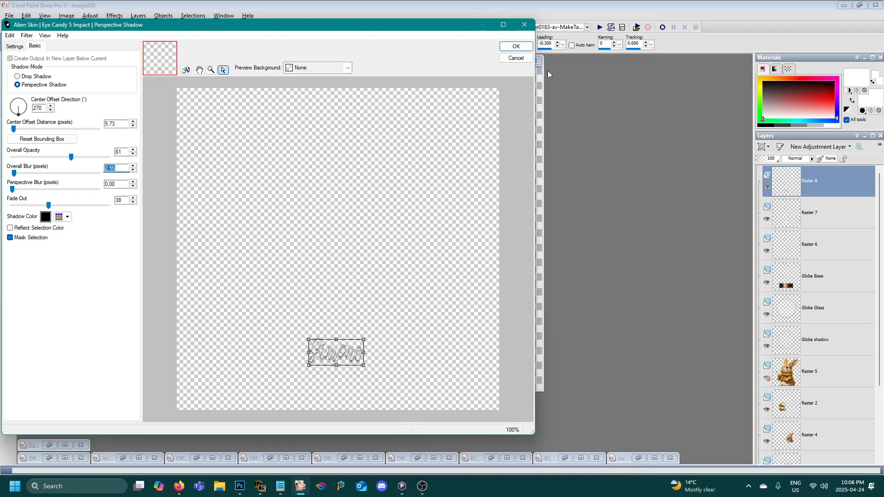
{"action": "left_click", "coordinate": [517, 46]}
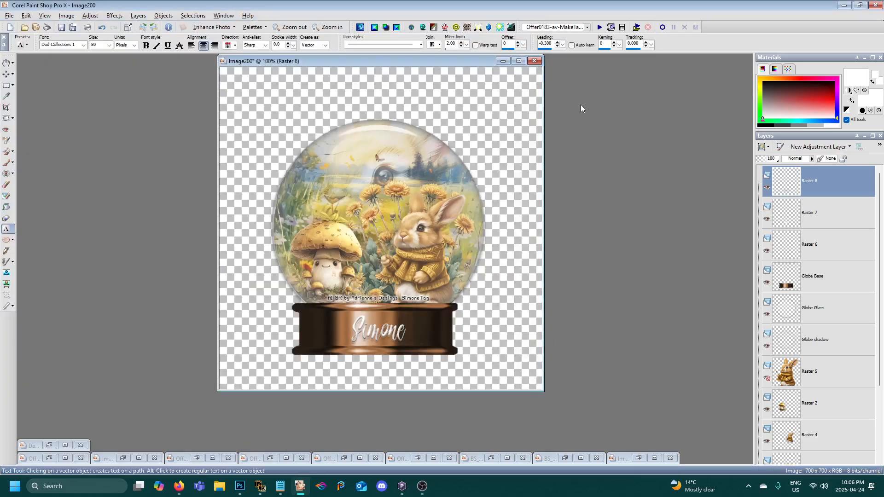
- Undo the perspective shadow on the name's cutout layer
{"action": "left_click", "coordinate": [27, 15]}
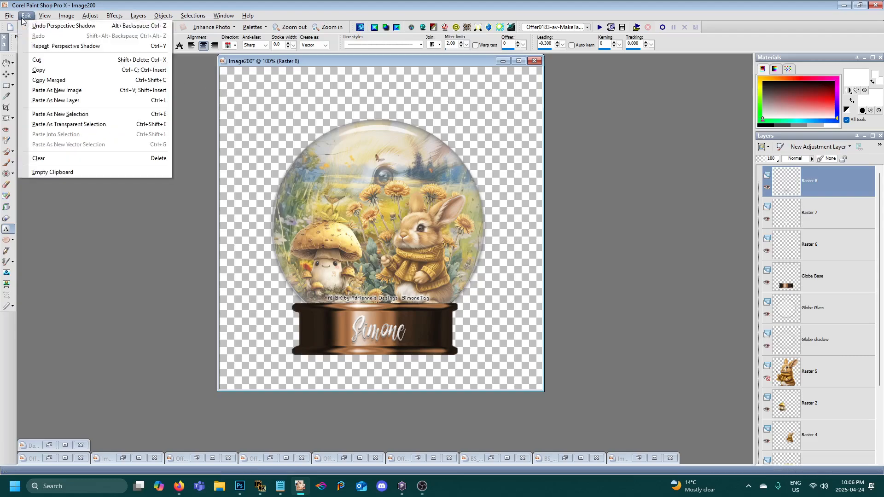
{"action": "left_click", "coordinate": [46, 23]}
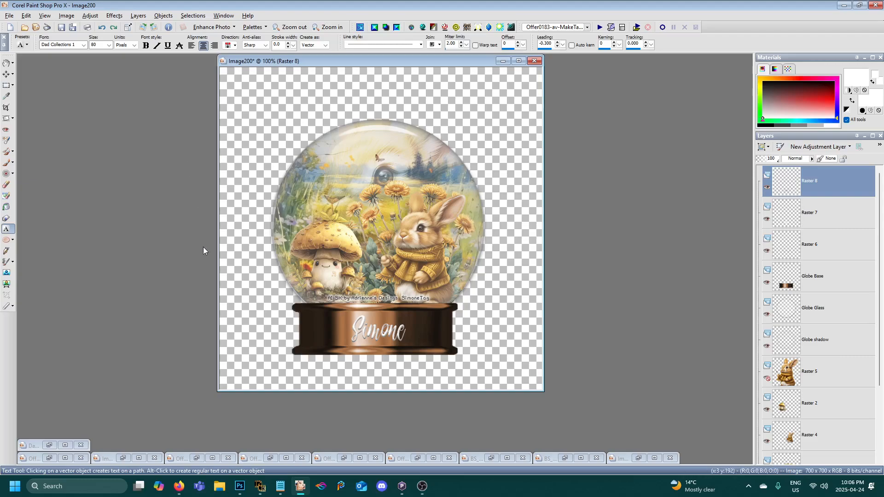
{"action": "left_click", "coordinate": [422, 486]}
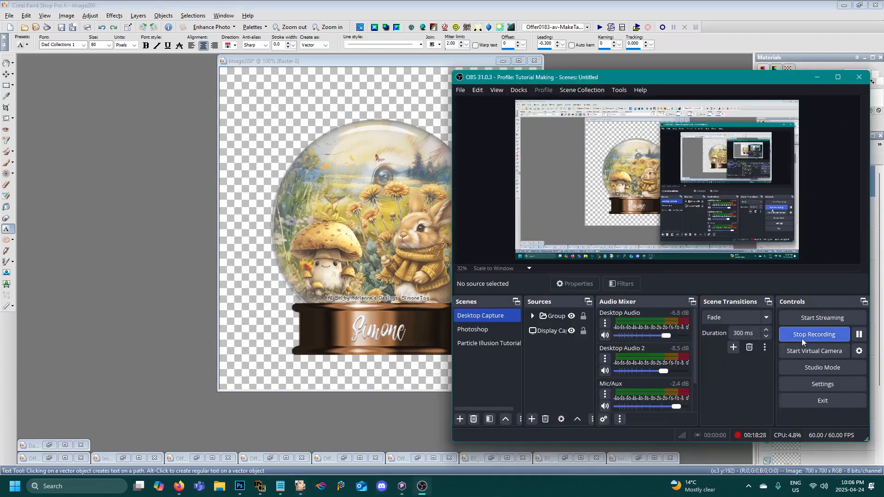